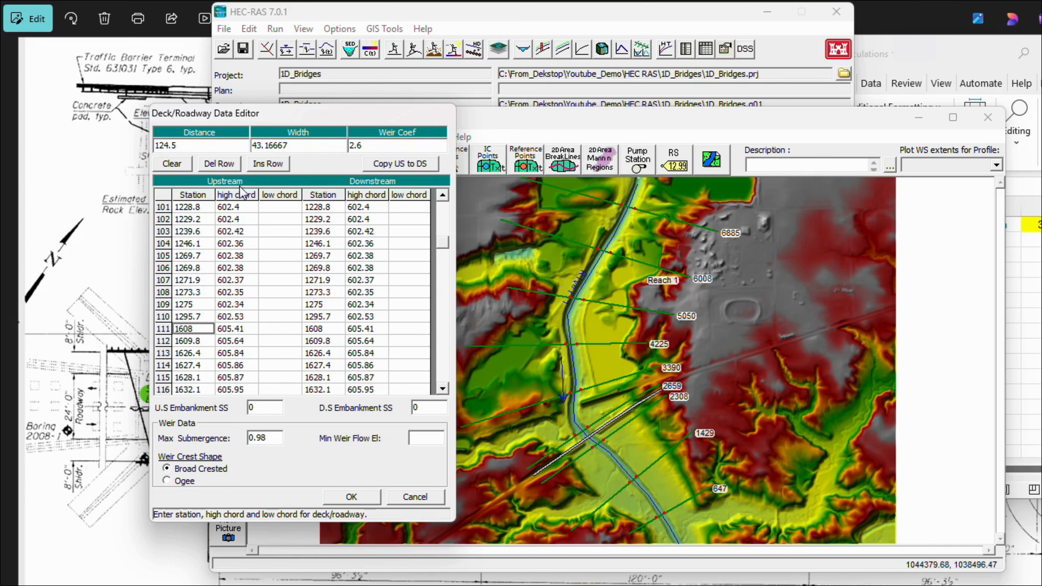
Insert blank upstream rows ahead of station 1608 and enter the bridge opening stations 1433.96 and 1741.04 there
{"action": "left_click", "coordinate": [267, 164]}
{"action": "left_click", "coordinate": [267, 164]}
{"action": "left_click", "coordinate": [267, 164]}
{"action": "left_click", "coordinate": [267, 164]}
{"action": "left_click_drag", "start_coordinate": [193, 340], "coordinate": [198, 354]}
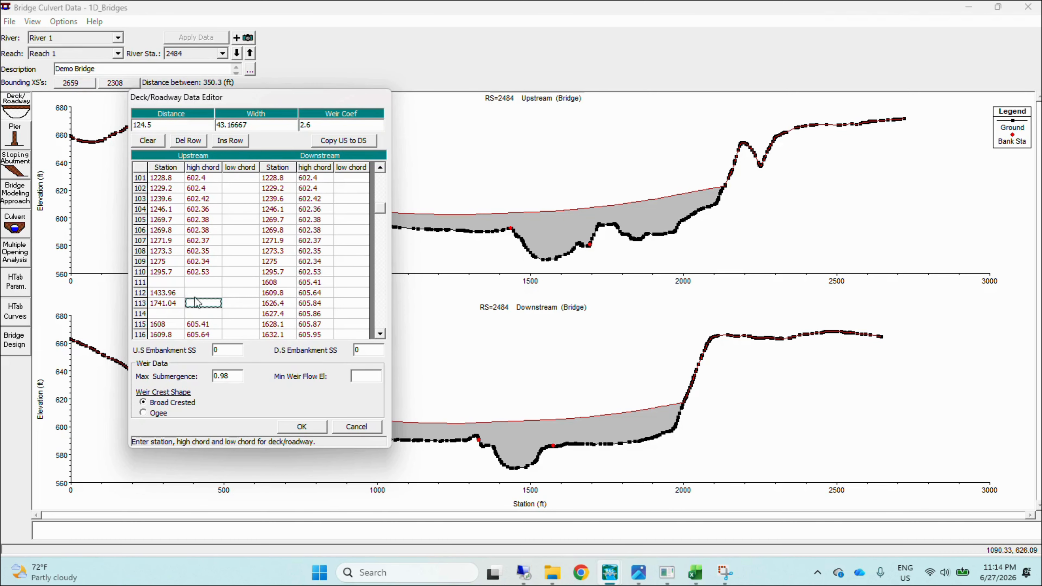
{"action": "type", "text": "1433.96 1711.04"}
Delete the leftover blank upstream rows directly above station 1433.96 and below station 1741.04
{"action": "left_click", "coordinate": [188, 141]}
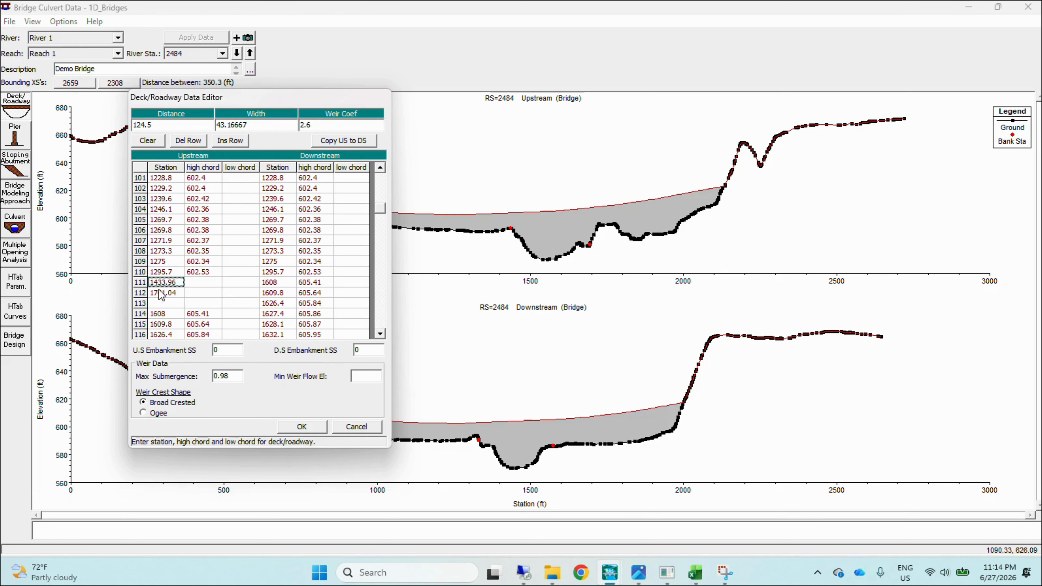
{"action": "left_click", "coordinate": [160, 305]}
{"action": "left_click", "coordinate": [188, 140]}
Copy the downstream start and end stations 1308.06 and 1615.14 from the Calculations spreadsheet into two new downstream rows before station 1608
{"action": "left_click_drag", "start_coordinate": [754, 233], "coordinate": [755, 245]}
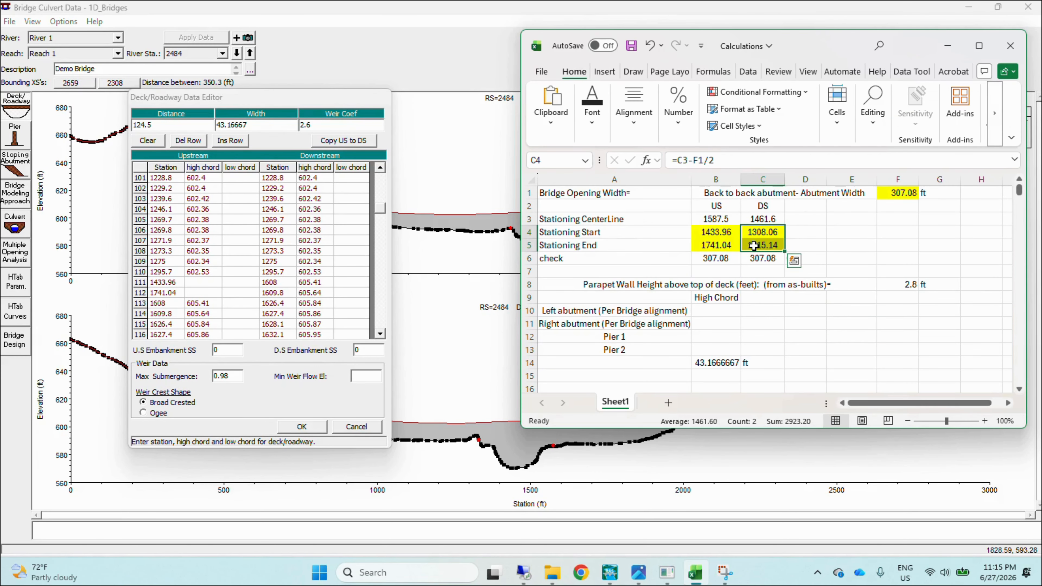
{"action": "key", "text": "ctrl+c"}
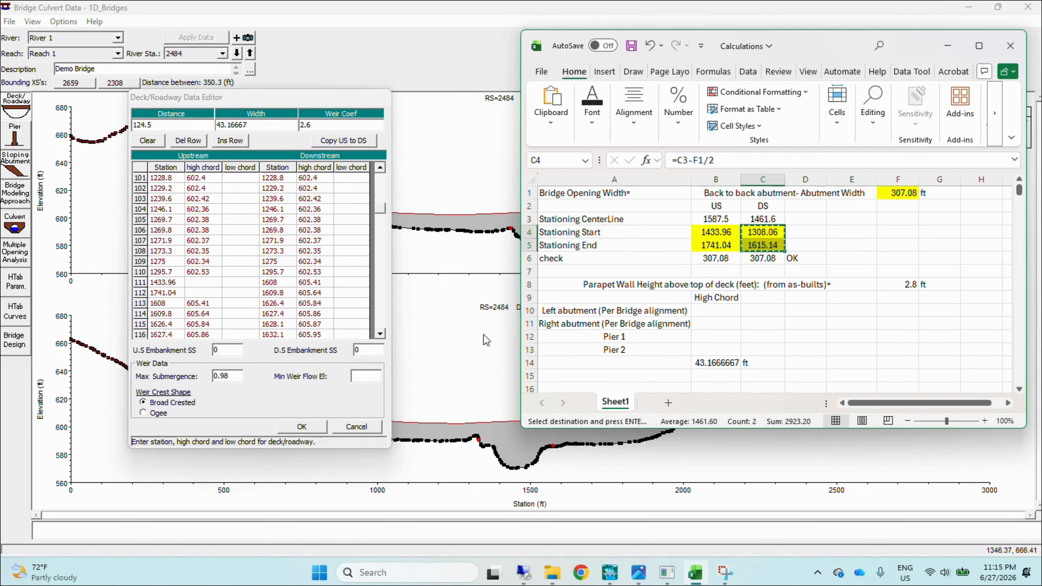
{"action": "left_click", "coordinate": [276, 285]}
{"action": "left_click", "coordinate": [238, 143]}
{"action": "left_click", "coordinate": [238, 143]}
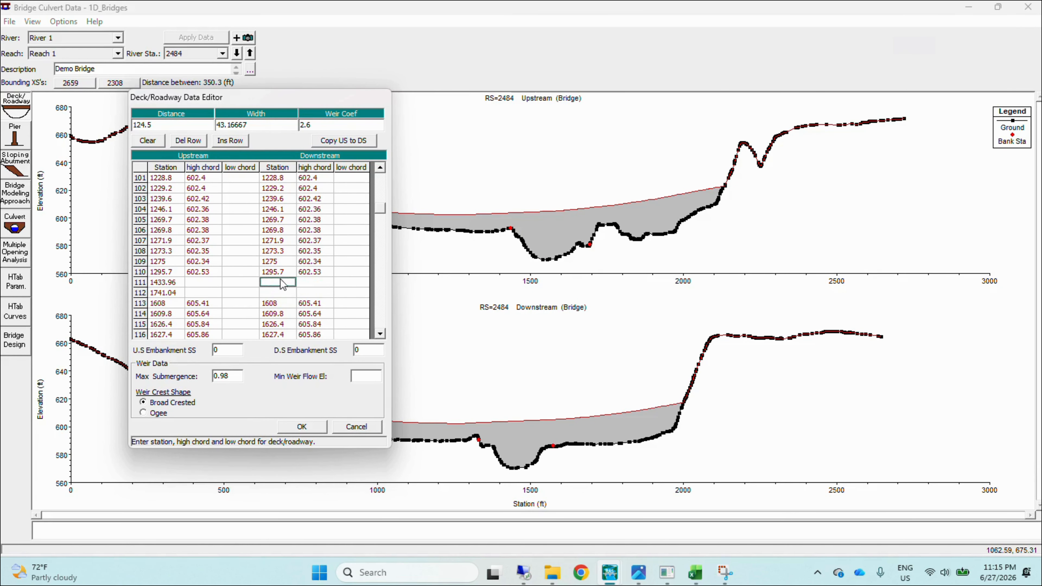
{"action": "left_click_drag", "start_coordinate": [280, 280], "coordinate": [292, 291]}
{"action": "key", "text": "ctrl+v"}
Delete the three downstream rows with stations 1608, 1609.8 and 1626.4 that follow station 1615.14
{"action": "left_click", "coordinate": [278, 304]}
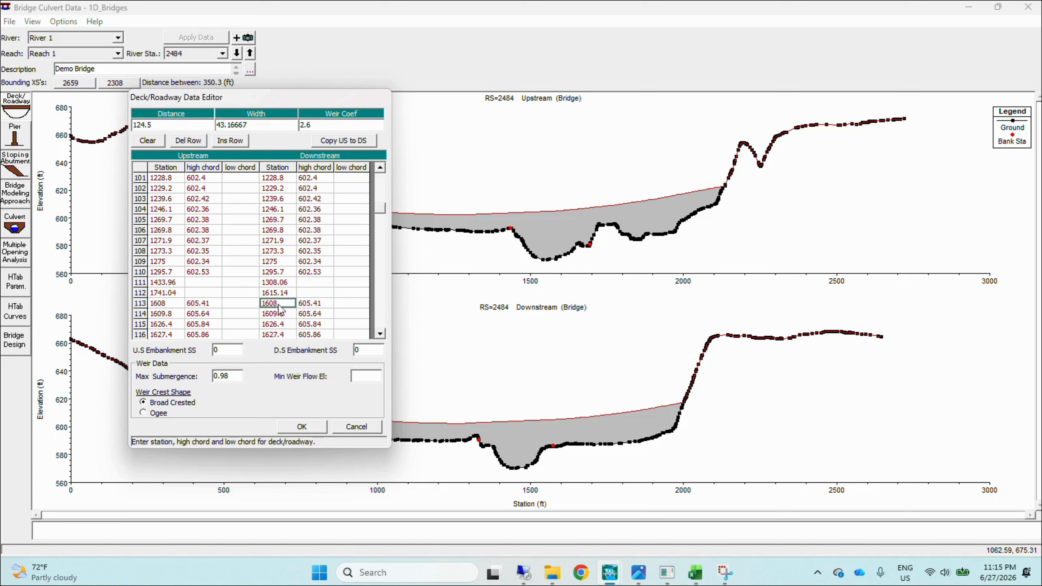
{"action": "left_click", "coordinate": [193, 142]}
{"action": "left_click", "coordinate": [193, 143]}
{"action": "left_click", "coordinate": [193, 143]}
Delete the upstream rows from station 1608 through 1719.5 so that station 1748.8 directly follows 1741.04
{"action": "left_click", "coordinate": [171, 306]}
{"action": "left_click", "coordinate": [184, 143]}
{"action": "left_click", "coordinate": [185, 144]}
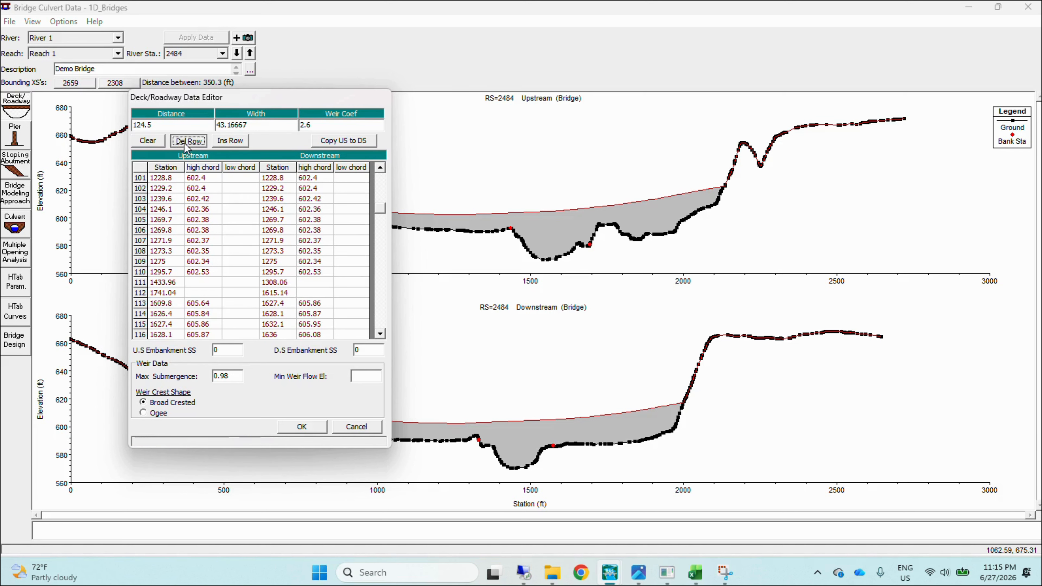
{"action": "left_click", "coordinate": [185, 144]}
{"action": "left_click", "coordinate": [185, 144]}
{"action": "left_click", "coordinate": [185, 144]}
{"action": "left_click", "coordinate": [184, 144]}
{"action": "left_click", "coordinate": [184, 144]}
{"action": "left_click", "coordinate": [184, 141]}
{"action": "left_click", "coordinate": [184, 142]}
{"action": "left_click", "coordinate": [184, 142]}
{"action": "left_click", "coordinate": [184, 142]}
{"action": "left_click", "coordinate": [183, 142]}
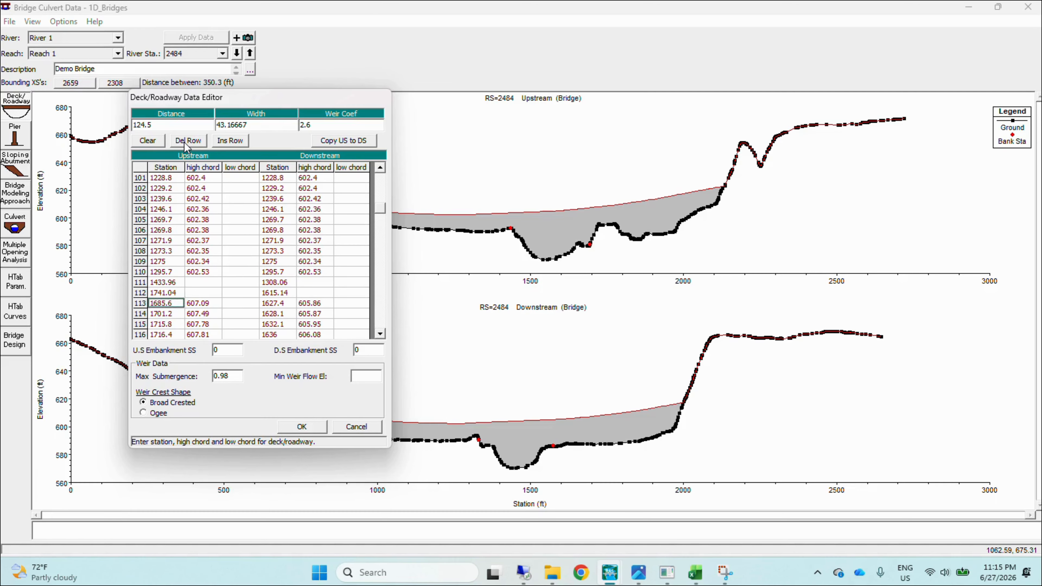
{"action": "left_click", "coordinate": [184, 142]}
{"action": "left_click", "coordinate": [184, 142]}
{"action": "left_click", "coordinate": [184, 142]}
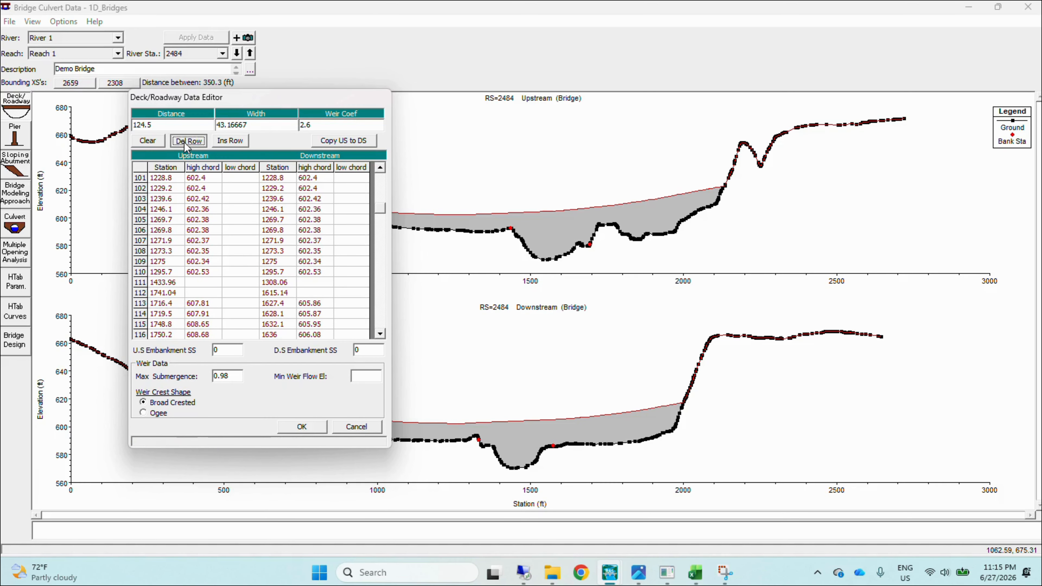
{"action": "left_click", "coordinate": [183, 142]}
{"action": "left_click", "coordinate": [184, 141]}
Switch to the Calculations spreadsheet and compute the left abutment high chord in B10 with the formula =602.53+F8
{"action": "left_click", "coordinate": [216, 284]}
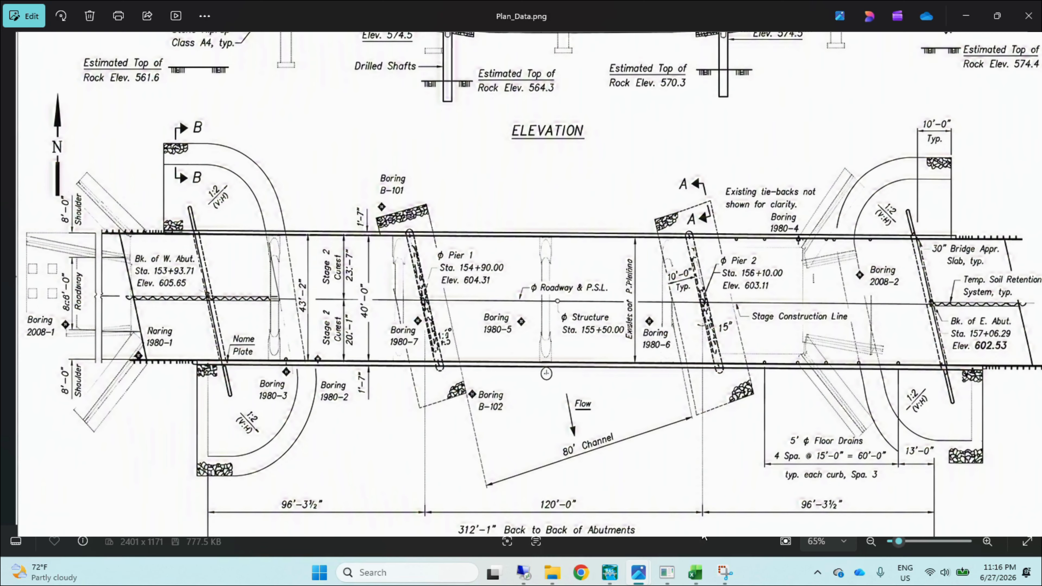
{"action": "left_click", "coordinate": [696, 572]}
{"action": "left_click", "coordinate": [460, 340]}
{"action": "type", "text": "="}
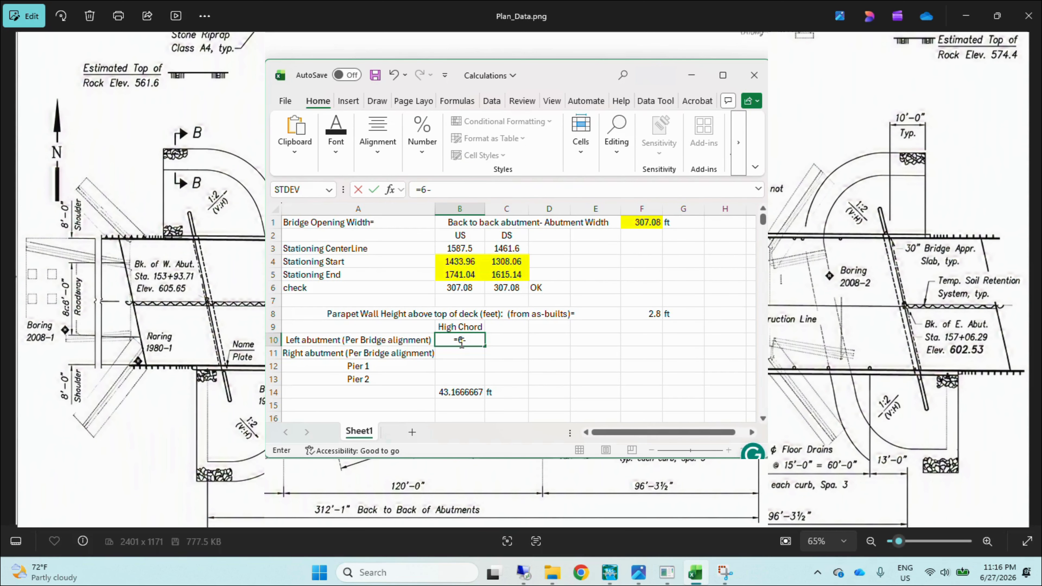
{"action": "type", "text": "602.53+"}
{"action": "left_click", "coordinate": [644, 312]}
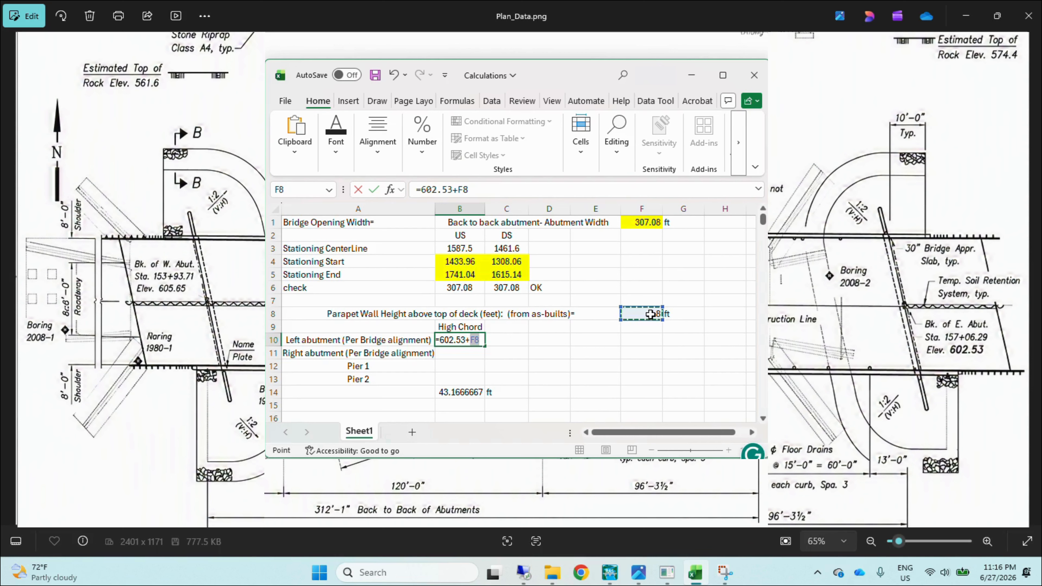
{"action": "key", "text": "Return"}
Bring up the bridge picture Photo.jpg to examine the parapet wall above the deck, and minimize it
{"action": "left_click", "coordinate": [635, 572]}
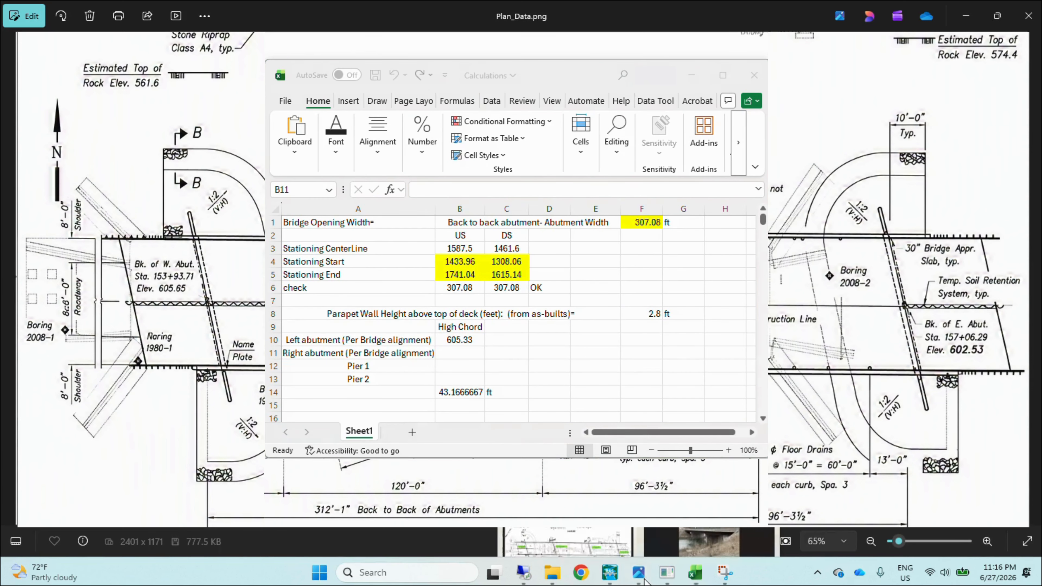
{"action": "left_click", "coordinate": [697, 503]}
{"action": "scroll", "coordinate": [615, 241], "scroll_direction": "up", "scroll_amount": 2}
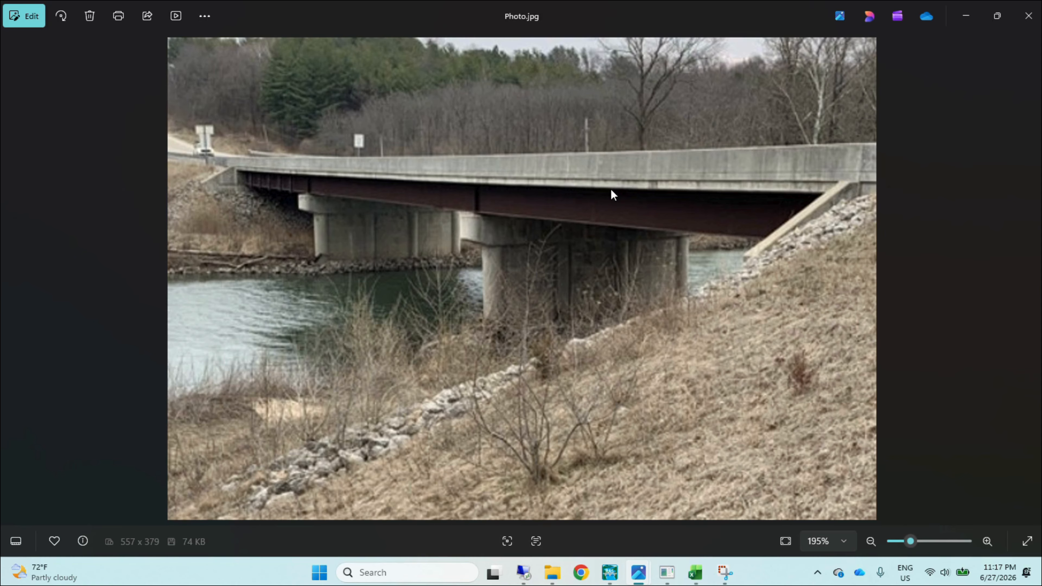
{"action": "left_click", "coordinate": [966, 15]}
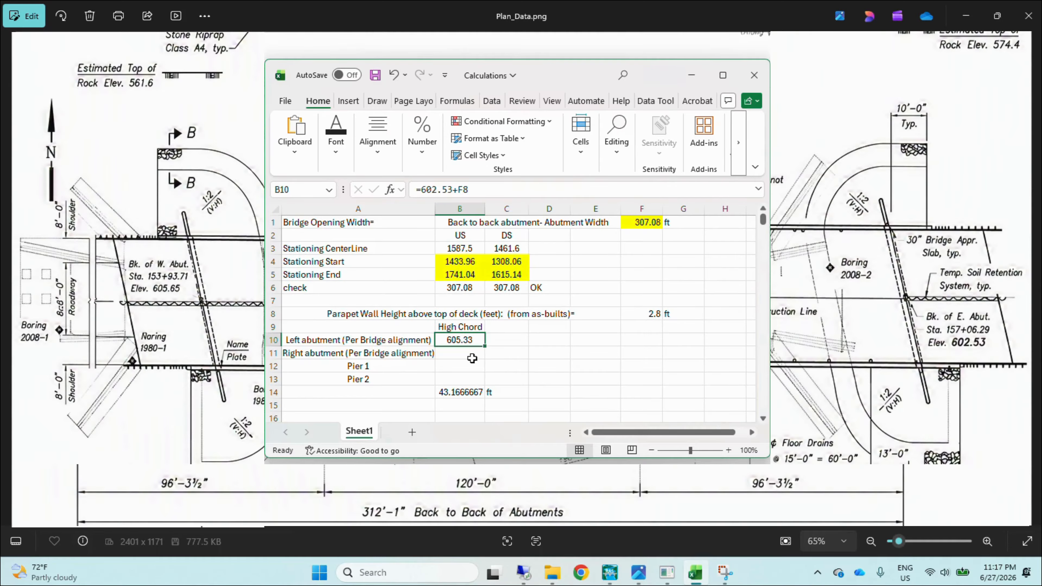
Compute the Pier 1 high chord in B12 with the formula =603.11+F8
{"action": "left_click", "coordinate": [472, 359]}
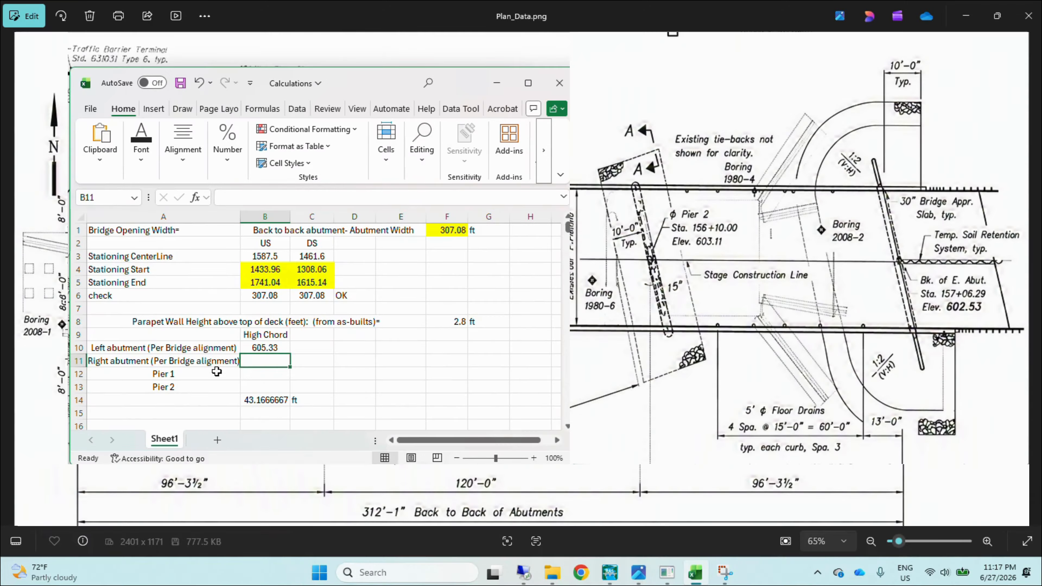
{"action": "left_click", "coordinate": [251, 375]}
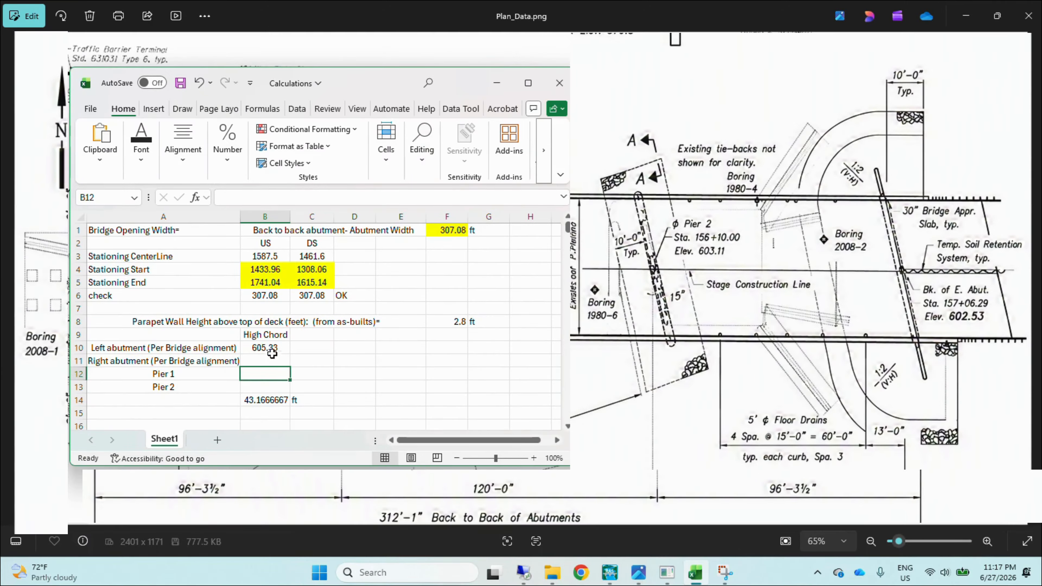
{"action": "left_click", "coordinate": [270, 361]}
{"action": "left_click", "coordinate": [271, 374]}
{"action": "type", "text": "="}
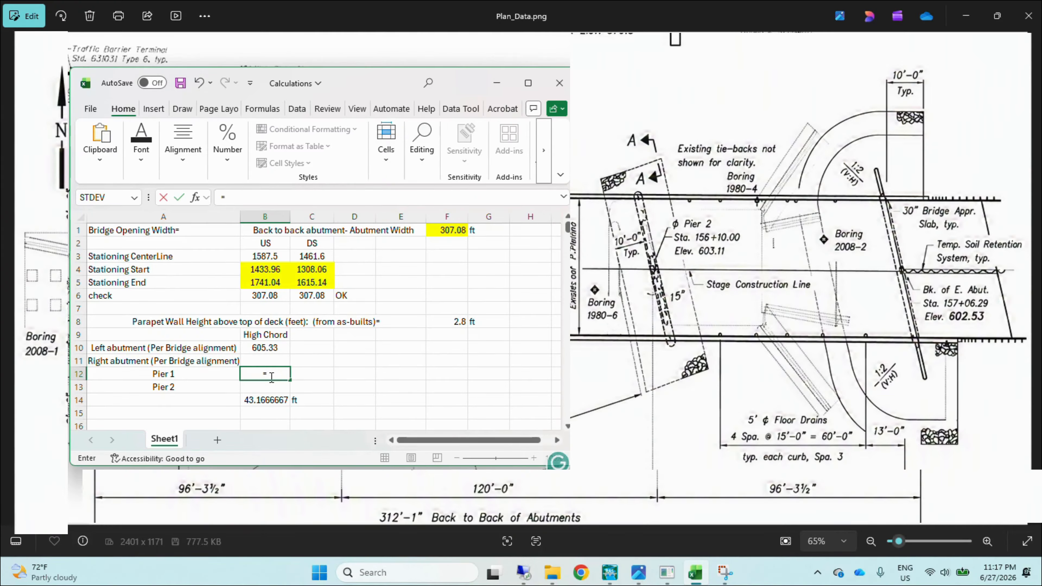
{"action": "type", "text": "60"}
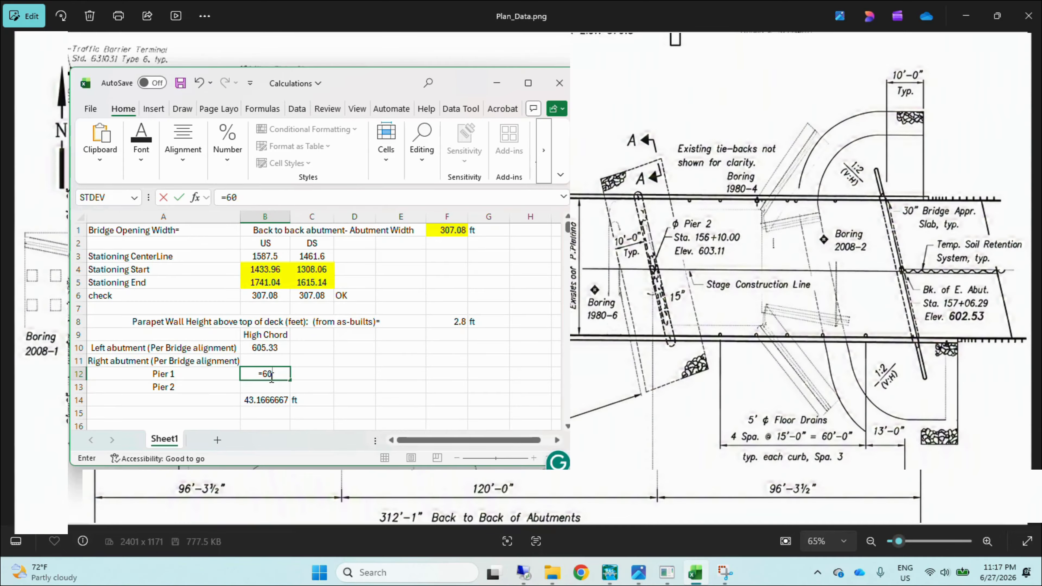
{"action": "type", "text": "3.11+"}
{"action": "left_click", "coordinate": [447, 321]}
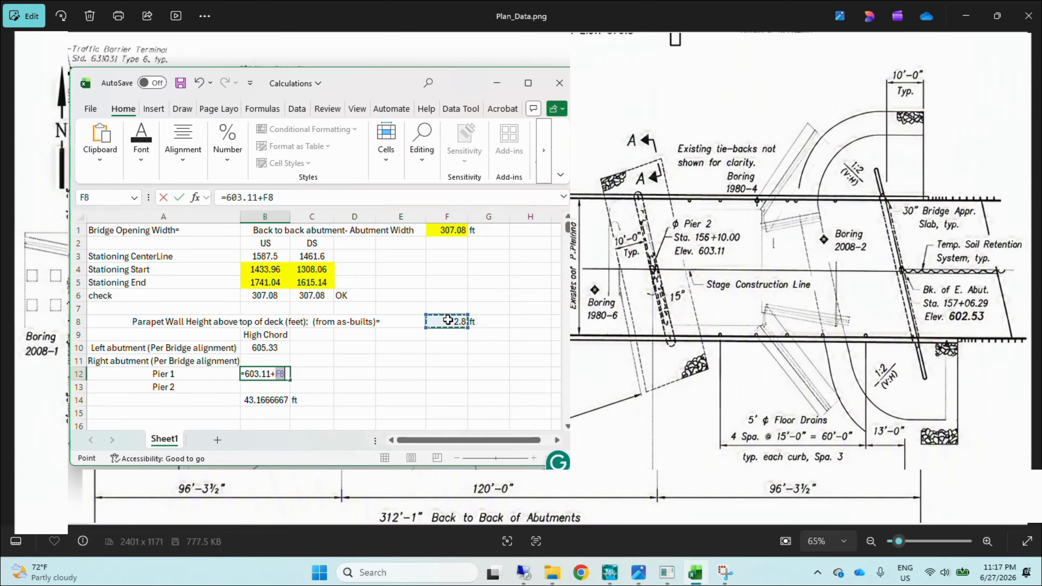
{"action": "key", "text": "Return"}
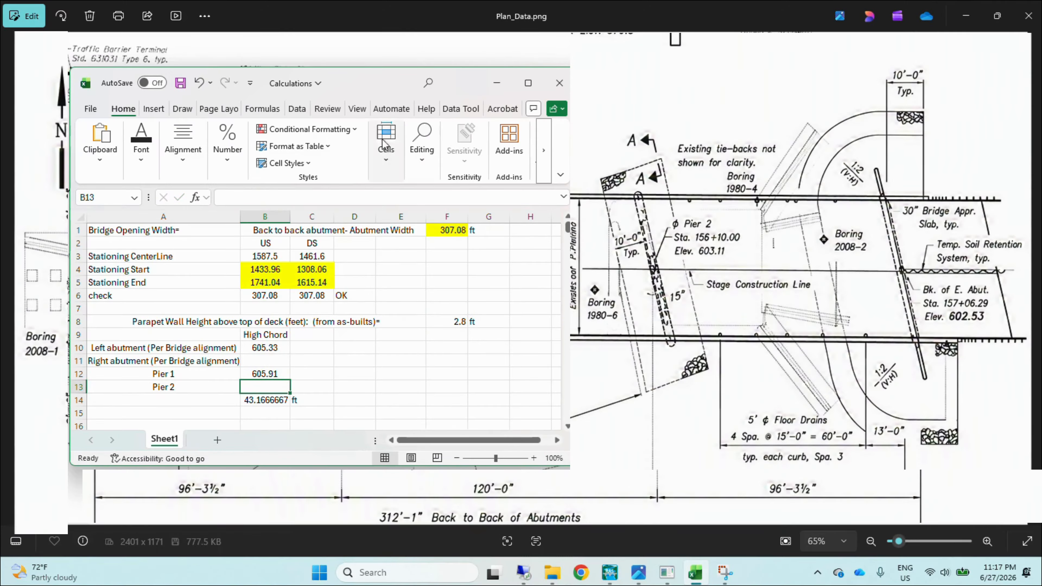
Move the spreadsheet clear of the plan's Pier 1 elevation and enter =604.31+F8 in the right abutment cell B11
{"action": "left_click_drag", "start_coordinate": [387, 83], "coordinate": [854, 147]}
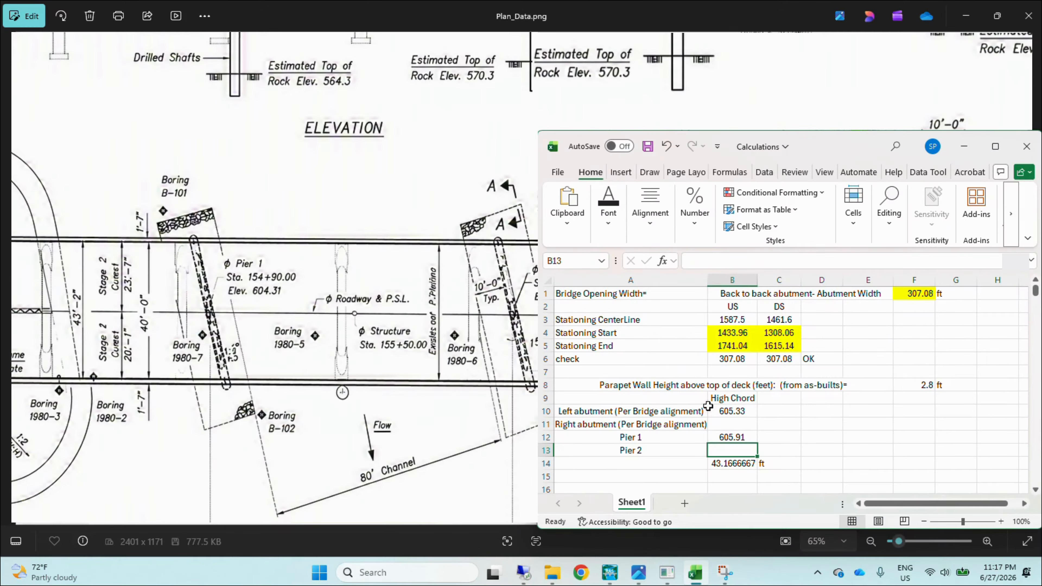
{"action": "left_click", "coordinate": [739, 420]}
{"action": "type", "text": "=604.11"}
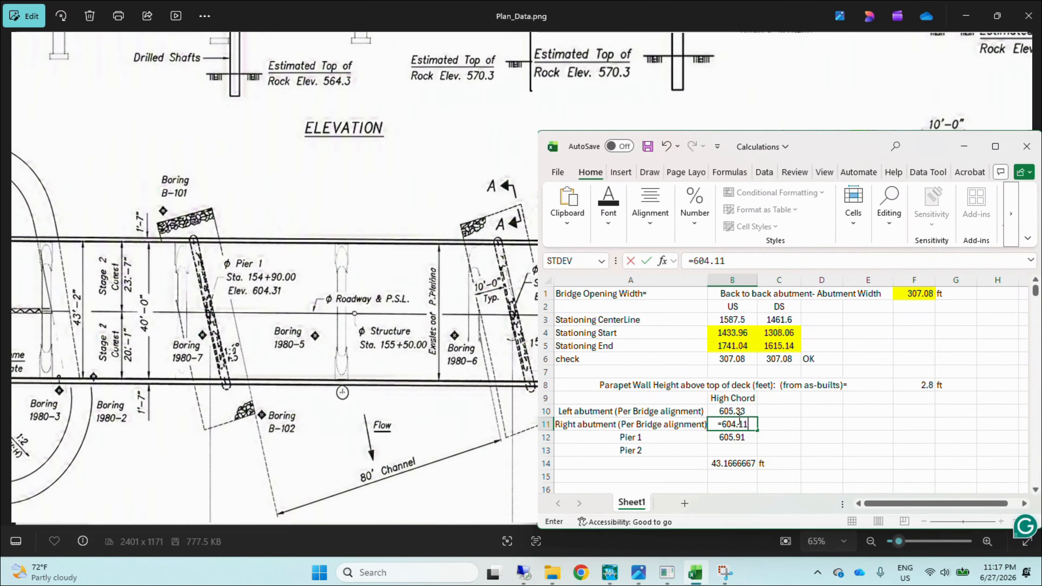
{"action": "key", "text": "BackSpace"}
{"action": "key", "text": "BackSpace"}
{"action": "type", "text": "31+"}
{"action": "left_click", "coordinate": [919, 385]}
{"action": "key", "text": "Return"}
Move the formula from the right abutment cell B11 to the Pier 2 cell B13
{"action": "left_click", "coordinate": [721, 452]}
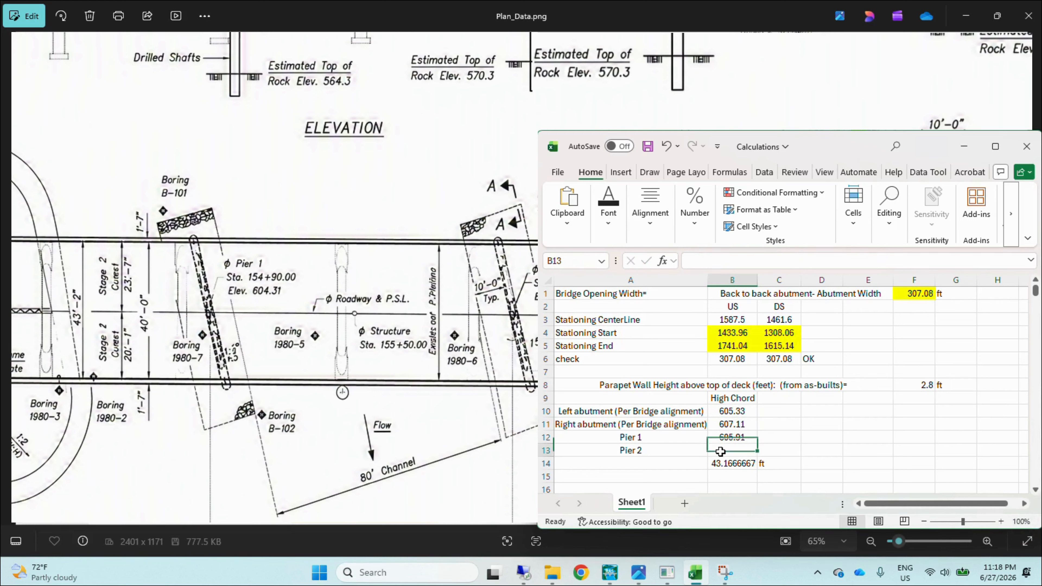
{"action": "left_click", "coordinate": [738, 422]}
{"action": "left_click", "coordinate": [733, 450]}
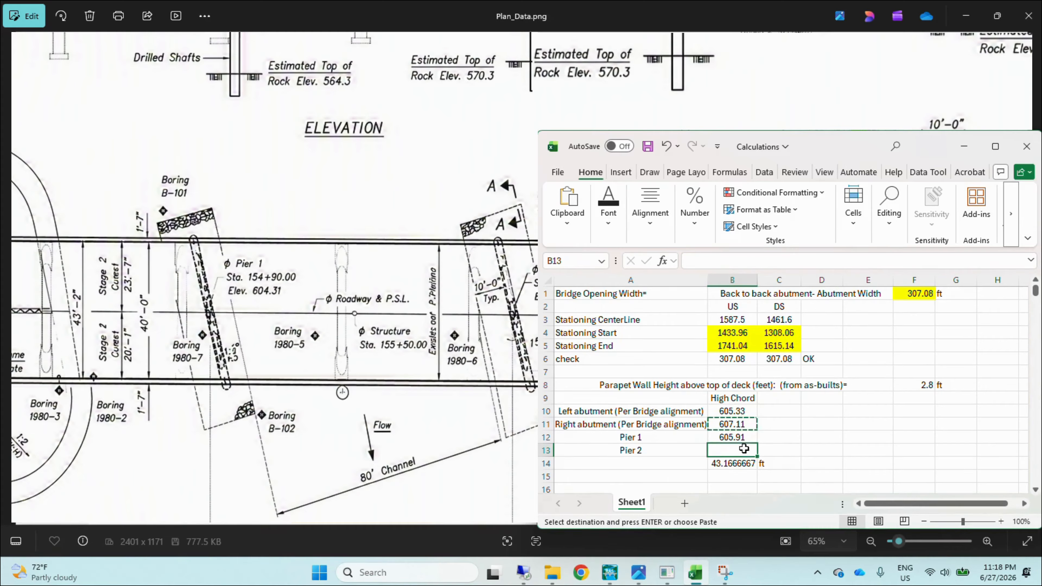
{"action": "key", "text": "ctrl+v"}
Compute the right abutment high chord in B11 with the formula =605.65+F8
{"action": "left_click", "coordinate": [754, 425]}
{"action": "type", "text": "="}
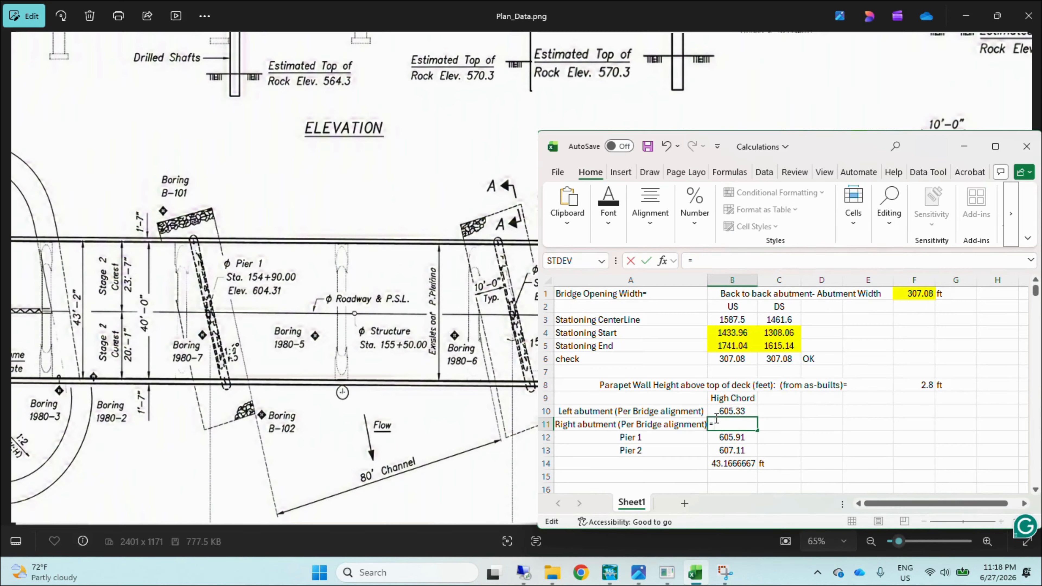
{"action": "type", "text": "605.65"}
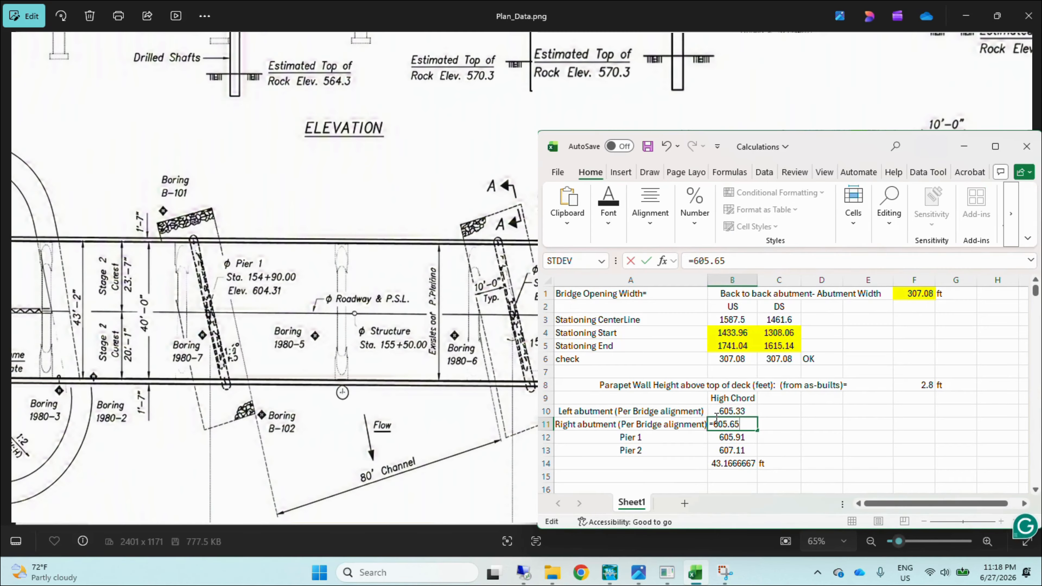
{"action": "type", "text": "+"}
{"action": "left_click", "coordinate": [915, 385]}
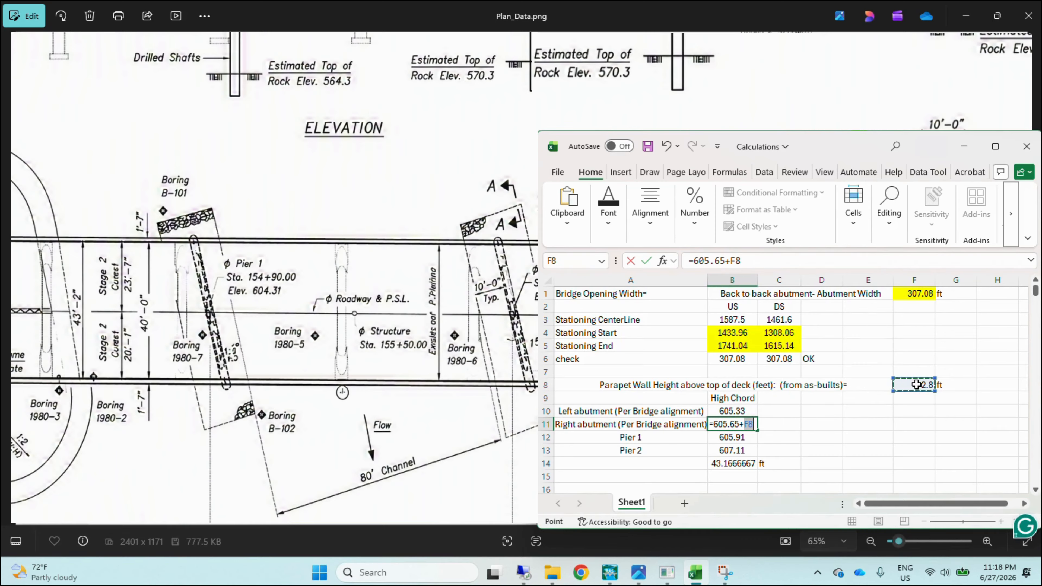
{"action": "key", "text": "Return"}
{"action": "key", "text": "Right"}
{"action": "left_click_drag", "start_coordinate": [745, 413], "coordinate": [738, 450]}
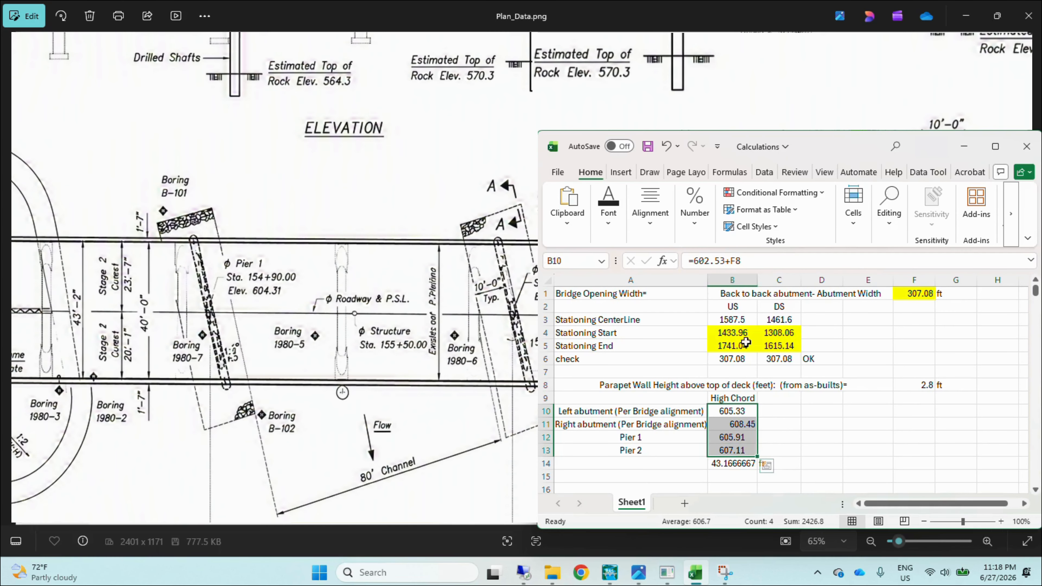
{"action": "left_click", "coordinate": [820, 437]}
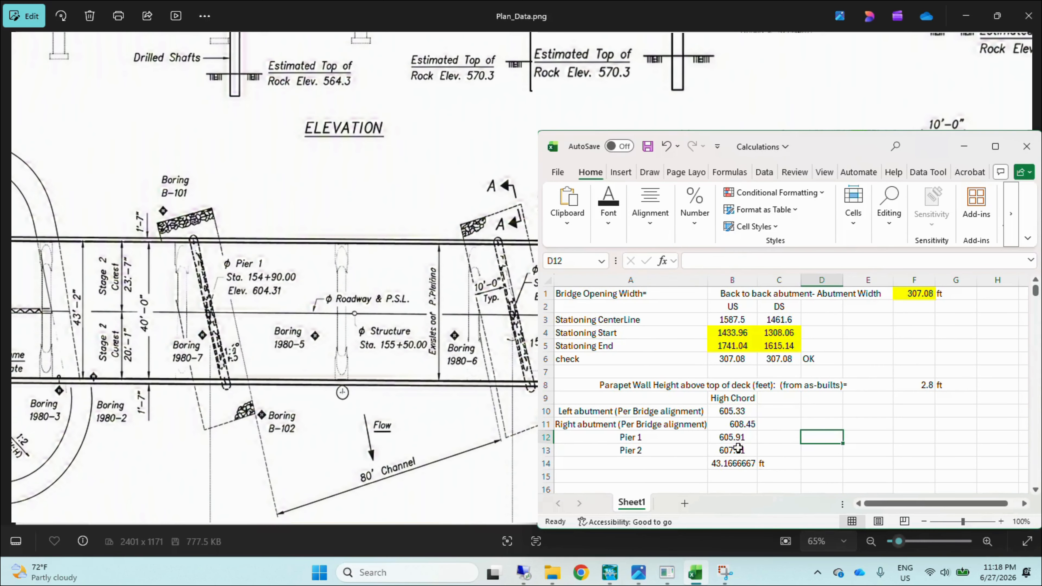
Copy the abutment high chords 605.33 and 608.45 into rows 111 and 112 of the upstream and downstream high chord columns in HEC-RAS
{"action": "left_click_drag", "start_coordinate": [741, 410], "coordinate": [744, 424]}
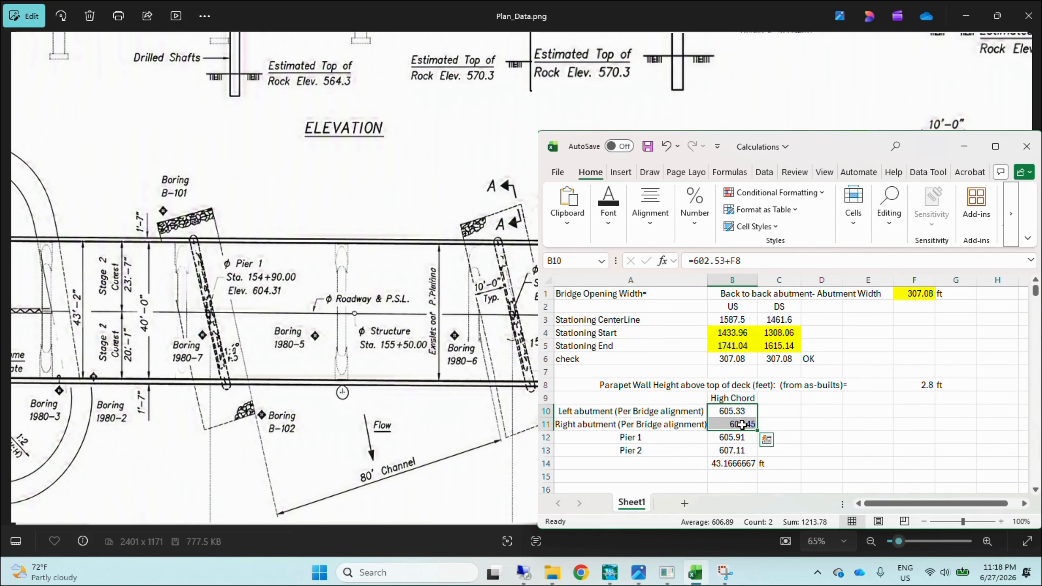
{"action": "key", "text": "ctrl+c"}
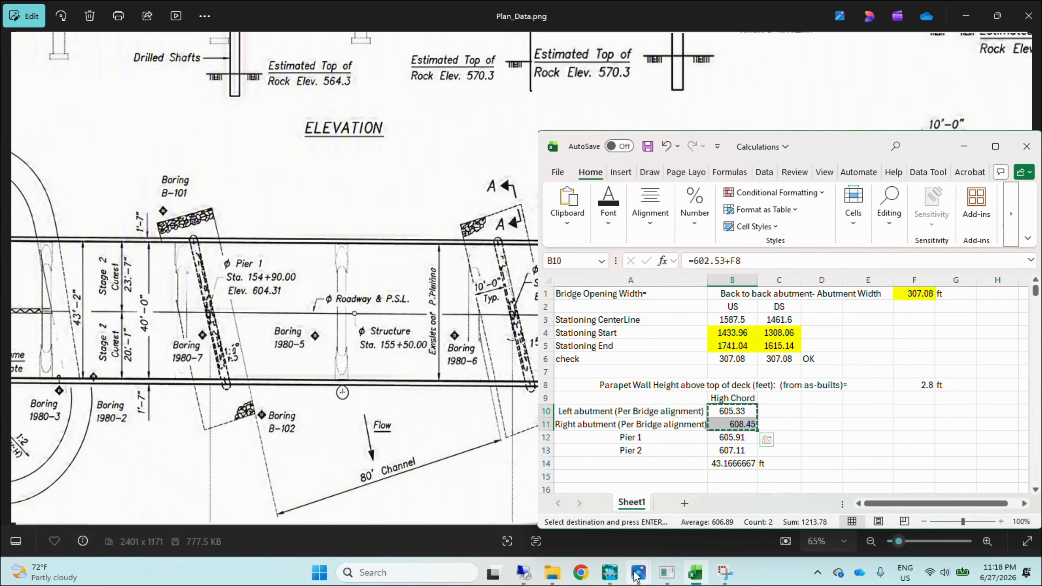
{"action": "mouse_move", "coordinate": [610, 572]}
{"action": "left_click", "coordinate": [829, 523]}
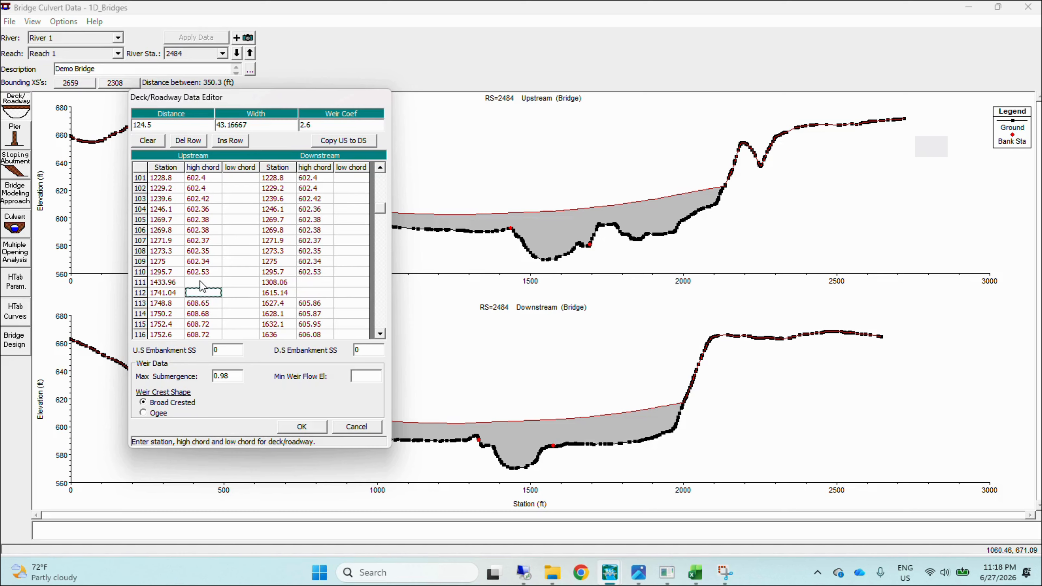
{"action": "key", "text": "ctrl+v"}
{"action": "left_click_drag", "start_coordinate": [312, 281], "coordinate": [314, 293]}
{"action": "key", "text": "ctrl+v"}
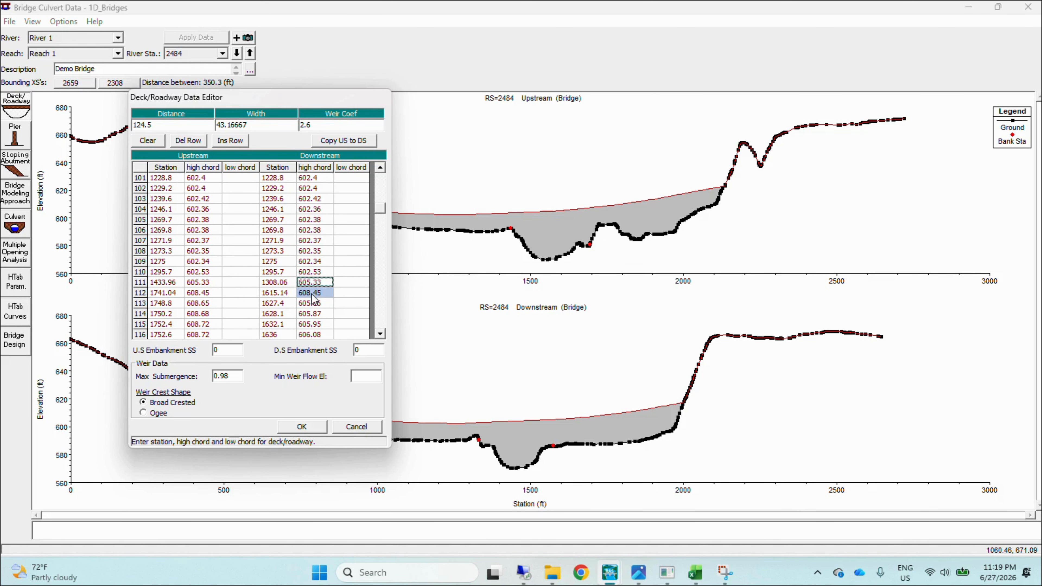
{"action": "left_click", "coordinate": [233, 285]}
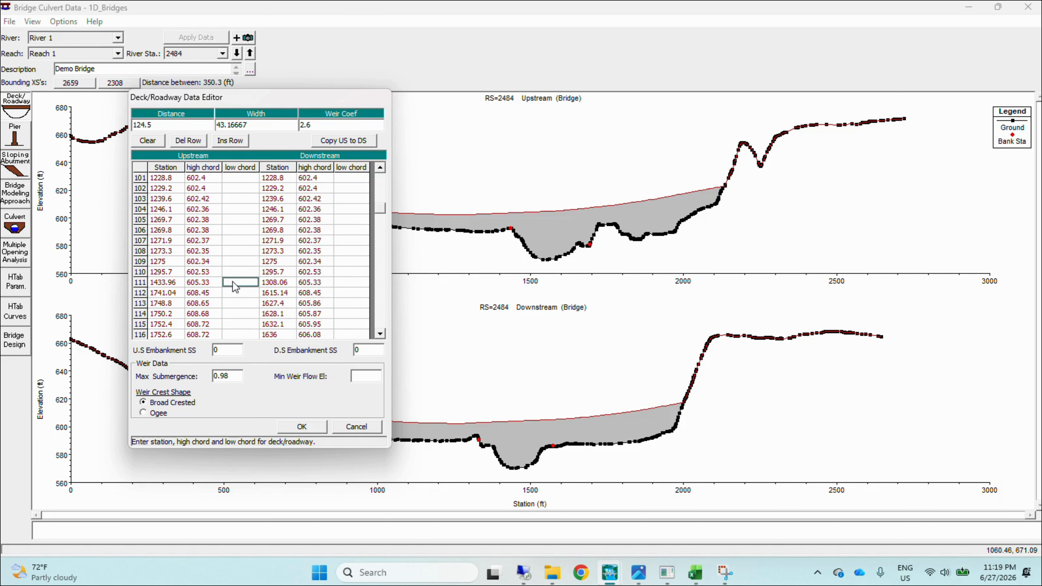
Add a bold "Low Chord" heading in cell C9 and widen column C to fit it
{"action": "type", "text": "Low Chord"}
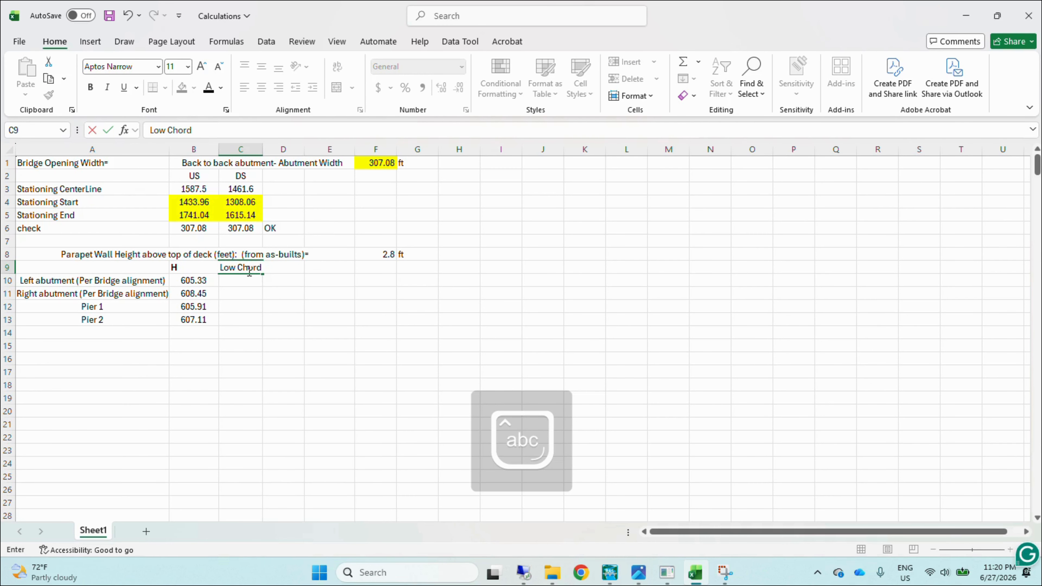
{"action": "left_click", "coordinate": [267, 330]}
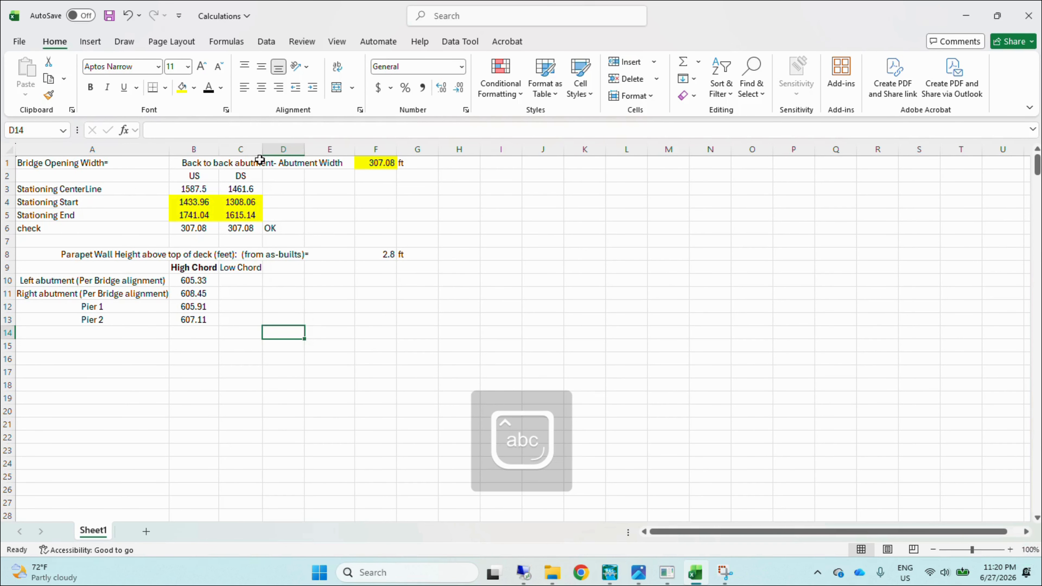
{"action": "left_click_drag", "start_coordinate": [263, 149], "coordinate": [276, 150]}
{"action": "left_click", "coordinate": [246, 268]}
{"action": "left_click", "coordinate": [91, 87]}
{"action": "left_click", "coordinate": [248, 347]}
{"action": "left_click", "coordinate": [256, 371]}
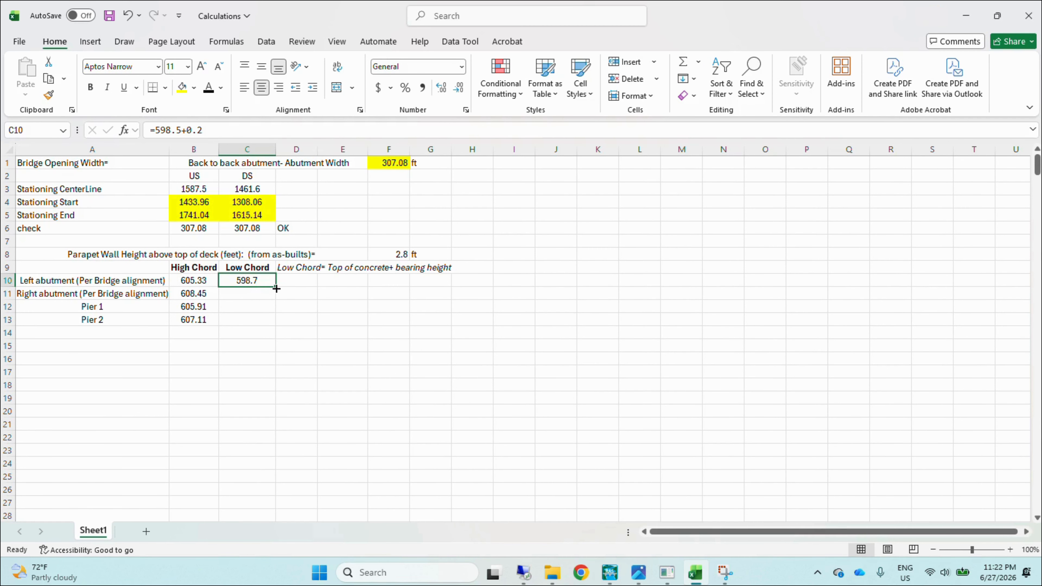
Fill the low chord formula =598.5+0.2 from C10 down through C13 for the right abutment and both piers
{"action": "left_click_drag", "start_coordinate": [276, 289], "coordinate": [274, 326]}
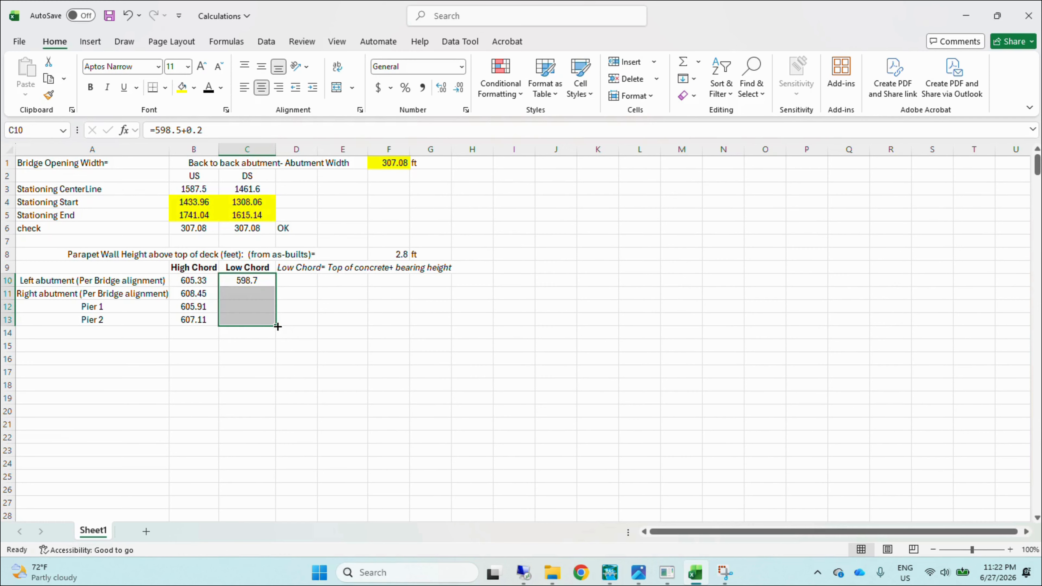
{"action": "left_click", "coordinate": [267, 381]}
{"action": "left_click_drag", "start_coordinate": [262, 282], "coordinate": [266, 320]}
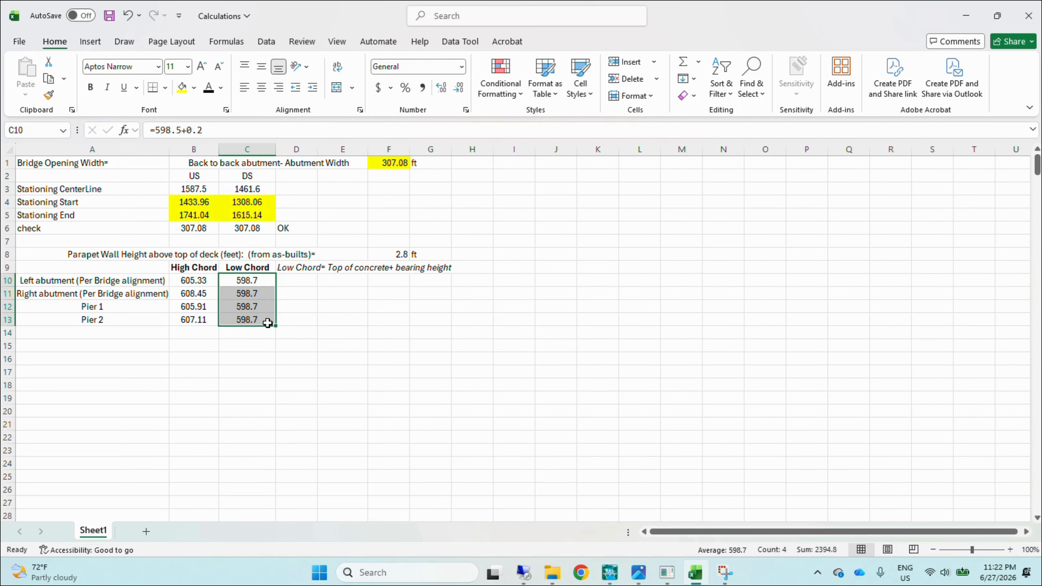
{"action": "left_click", "coordinate": [272, 329]}
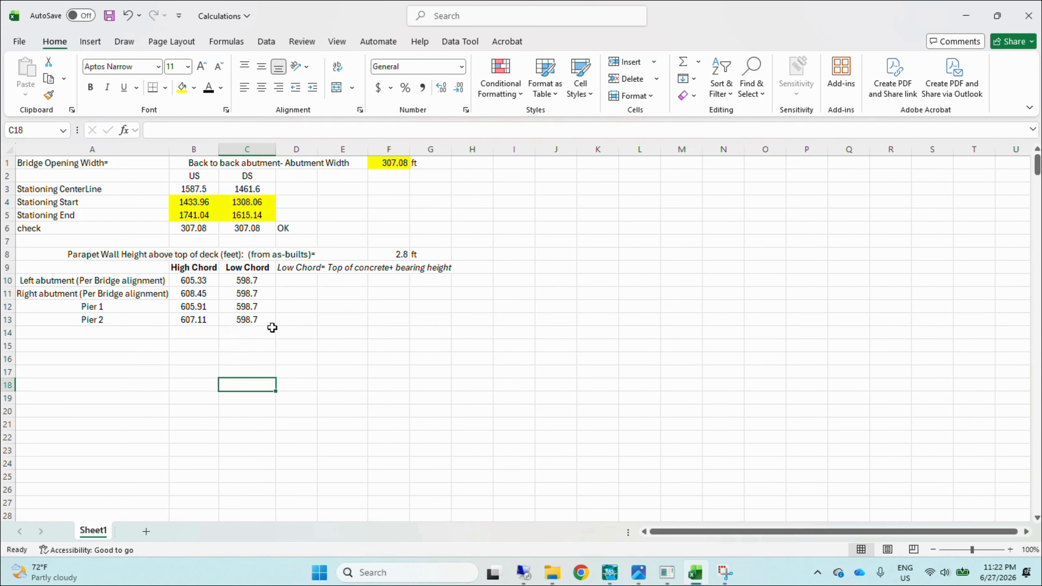
Copy the low chord 598.7 into rows 111 and 112 of the upstream and downstream low chord columns in HEC-RAS and accept the deck data
{"action": "left_click", "coordinate": [260, 320]}
{"action": "key", "text": "ctrl+c"}
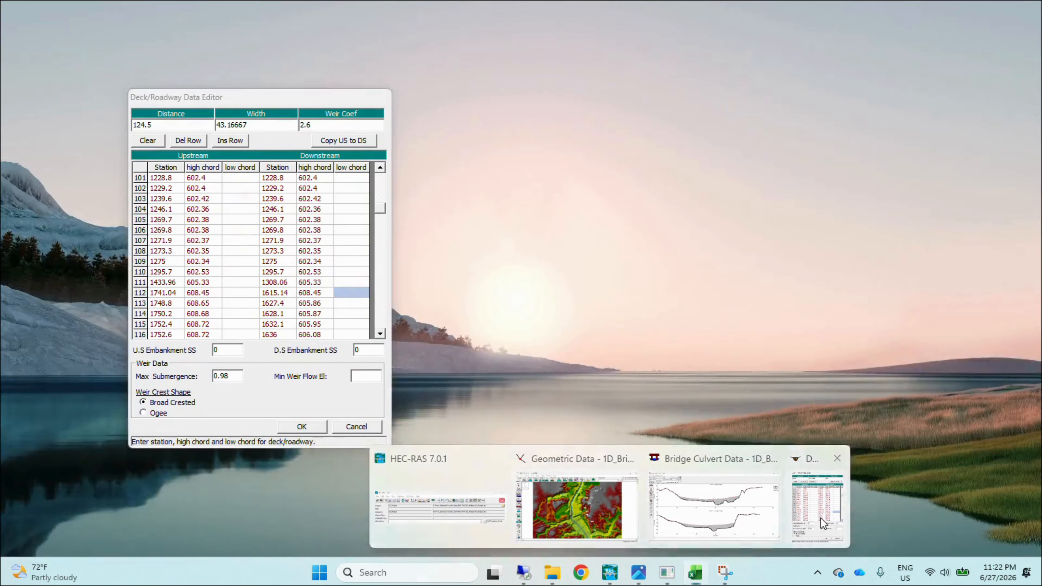
{"action": "left_click", "coordinate": [841, 490]}
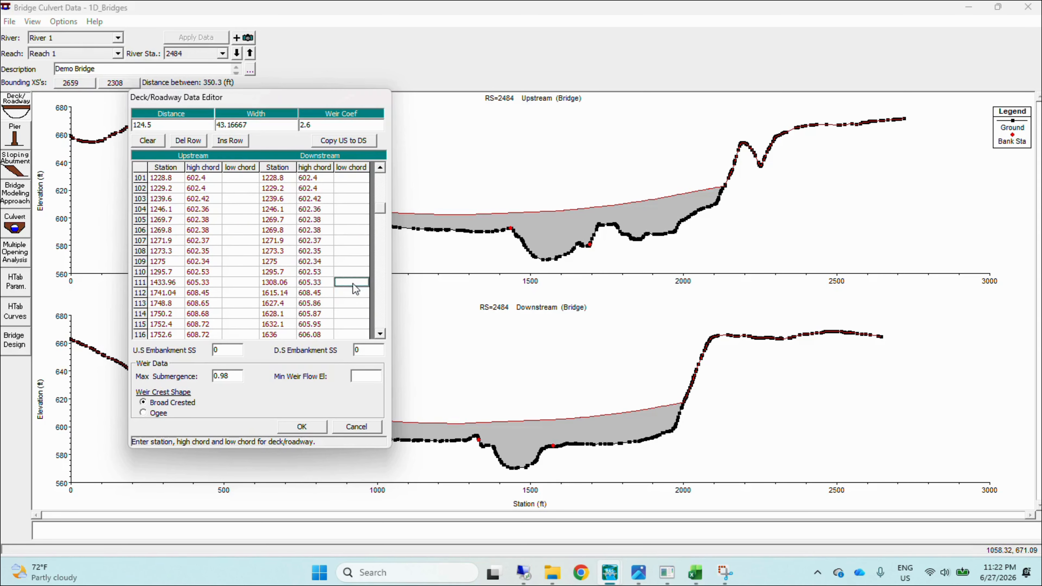
{"action": "left_click", "coordinate": [355, 293]}
{"action": "key", "text": "ctrl+v"}
{"action": "left_click", "coordinate": [232, 283]}
{"action": "key", "text": "ctrl+v"}
{"action": "left_click", "coordinate": [234, 293]}
{"action": "key", "text": "ctrl+v"}
{"action": "left_click", "coordinate": [241, 302]}
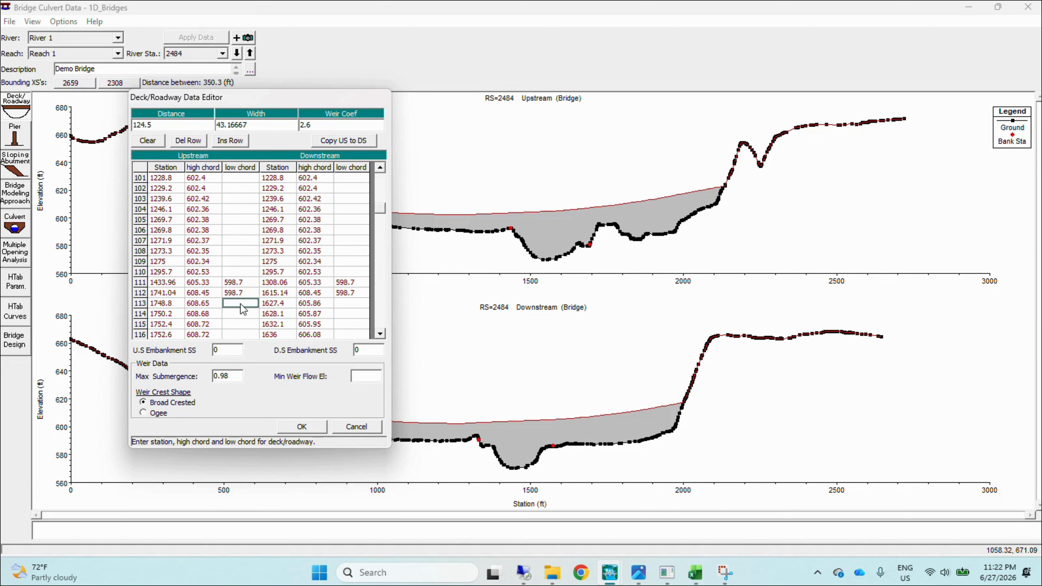
{"action": "left_click", "coordinate": [302, 427]}
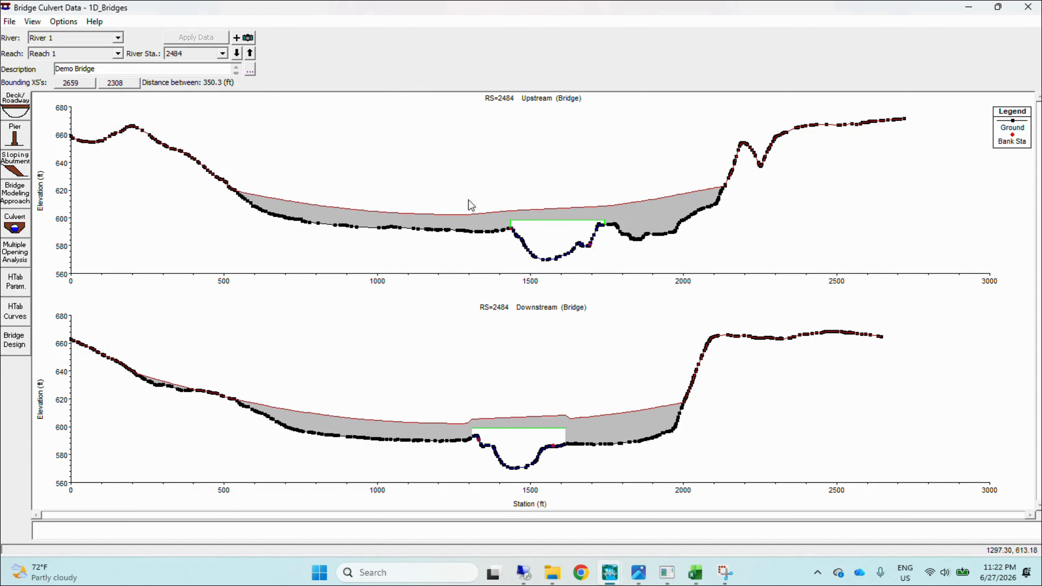
Open the Pier Data Editor and move it away from the bridge opening on the plots
{"action": "left_click", "coordinate": [23, 136]}
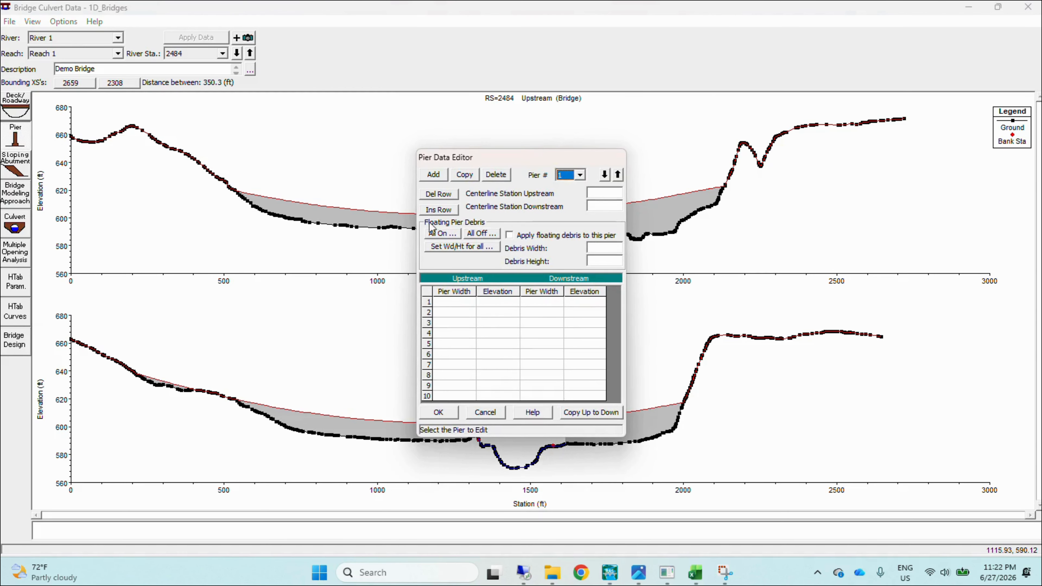
{"action": "left_click_drag", "start_coordinate": [517, 156], "coordinate": [327, 141]}
{"action": "left_click", "coordinate": [310, 306]}
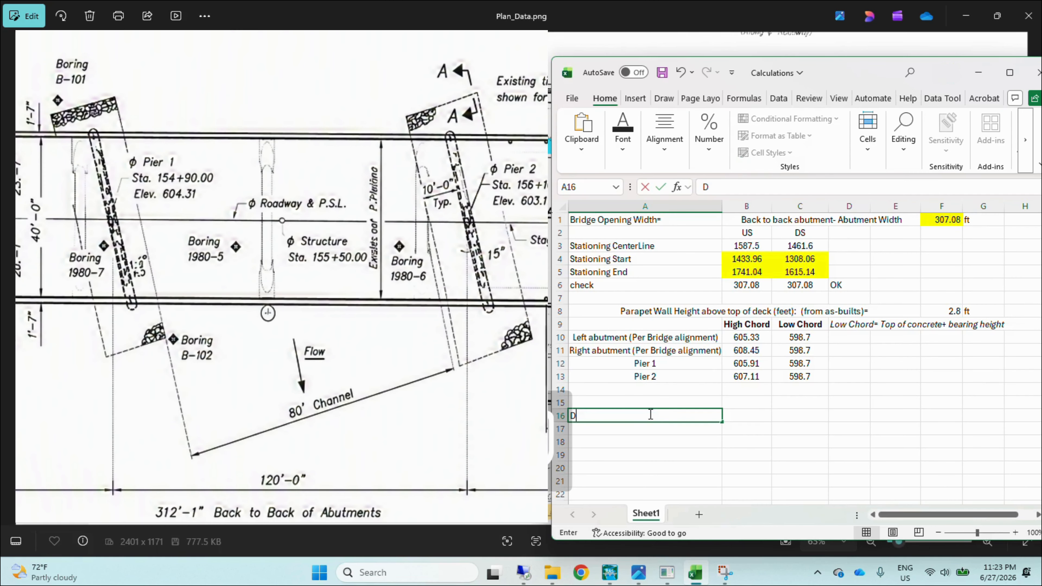
In the spreadsheet, record "Distance between piers" as 120 ft in row 16 and add the US and DS headings in row 17
{"action": "type", "text": "istance between piers"}
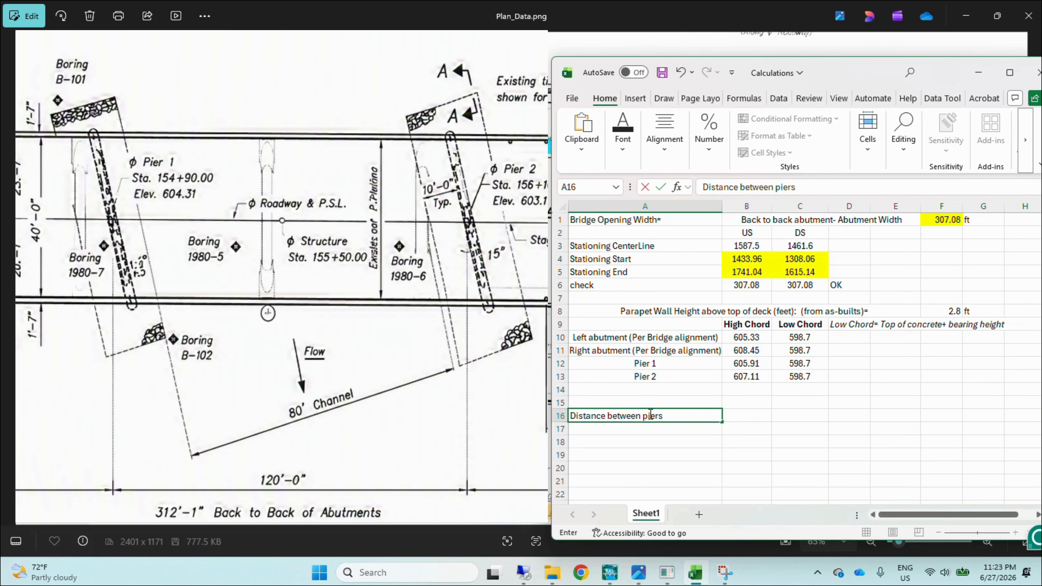
{"action": "left_click", "coordinate": [751, 415]}
{"action": "type", "text": "120"}
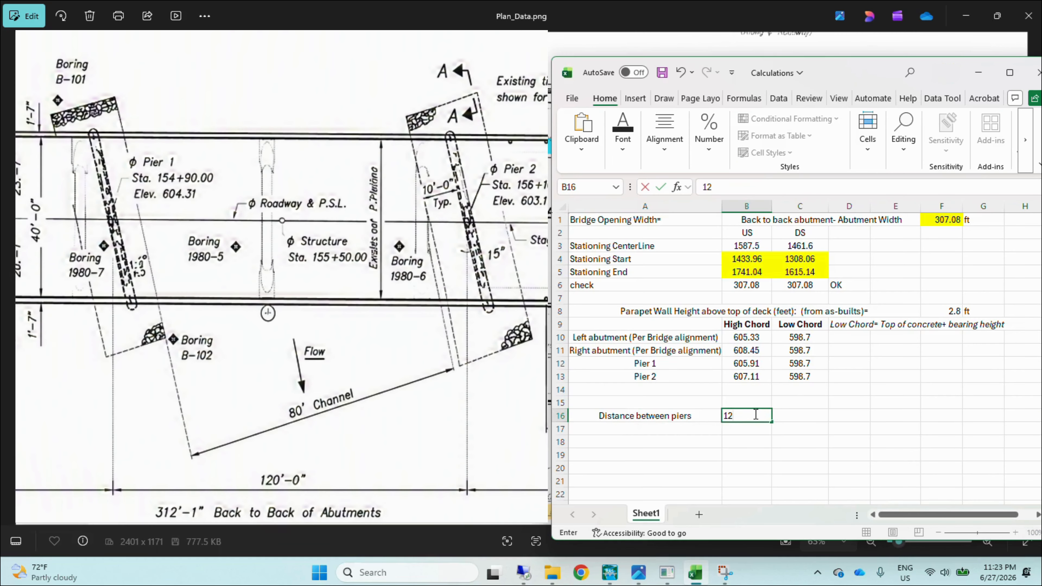
{"action": "double_click", "coordinate": [790, 416]}
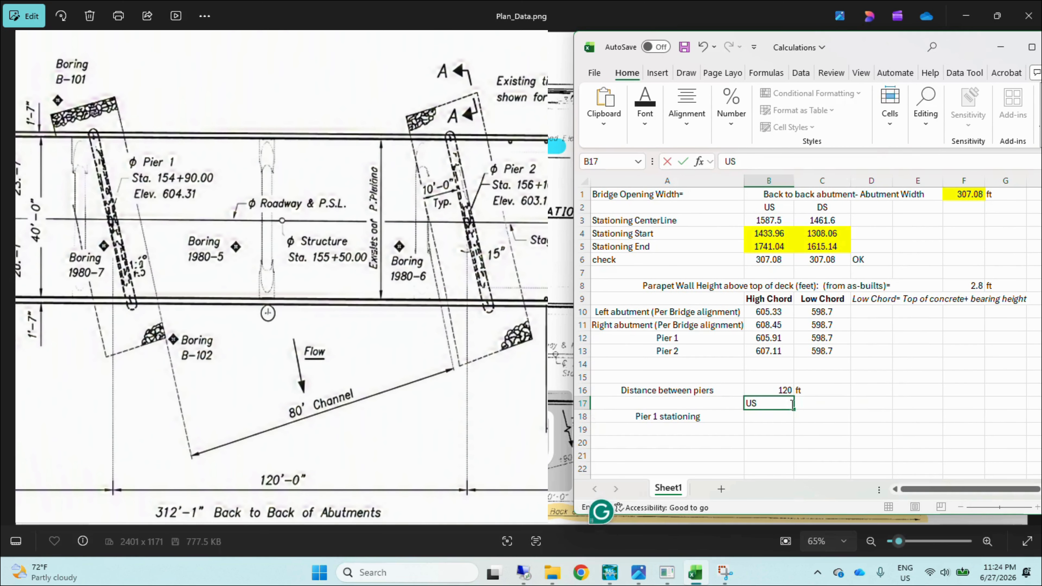
{"action": "left_click", "coordinate": [813, 403]}
{"action": "type", "text": "DS"}
Compute the upstream Pier 1 stationing in B18 with the formula =B3-B16/2
{"action": "left_click", "coordinate": [767, 417]}
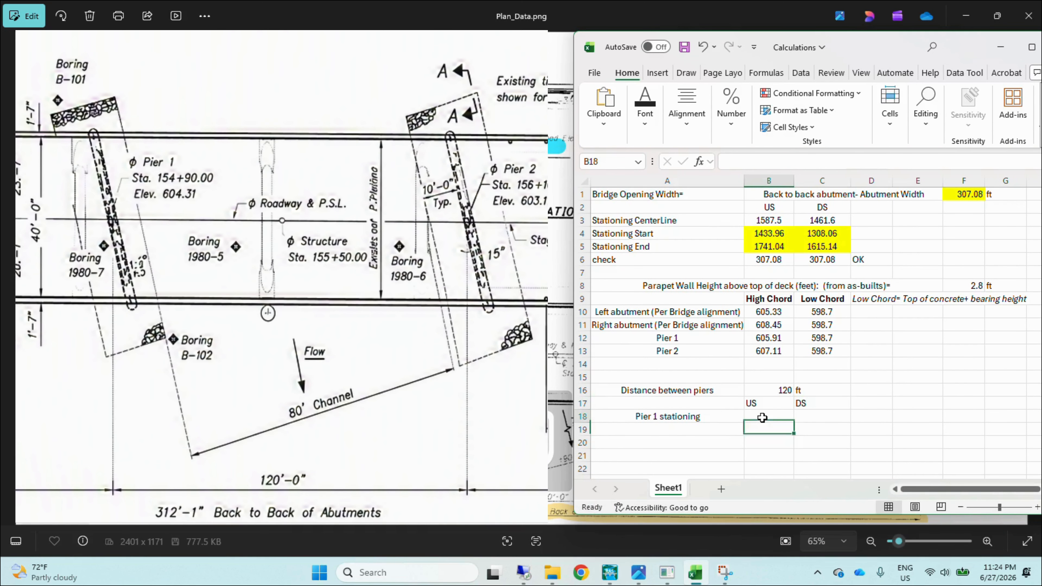
{"action": "type", "text": "="}
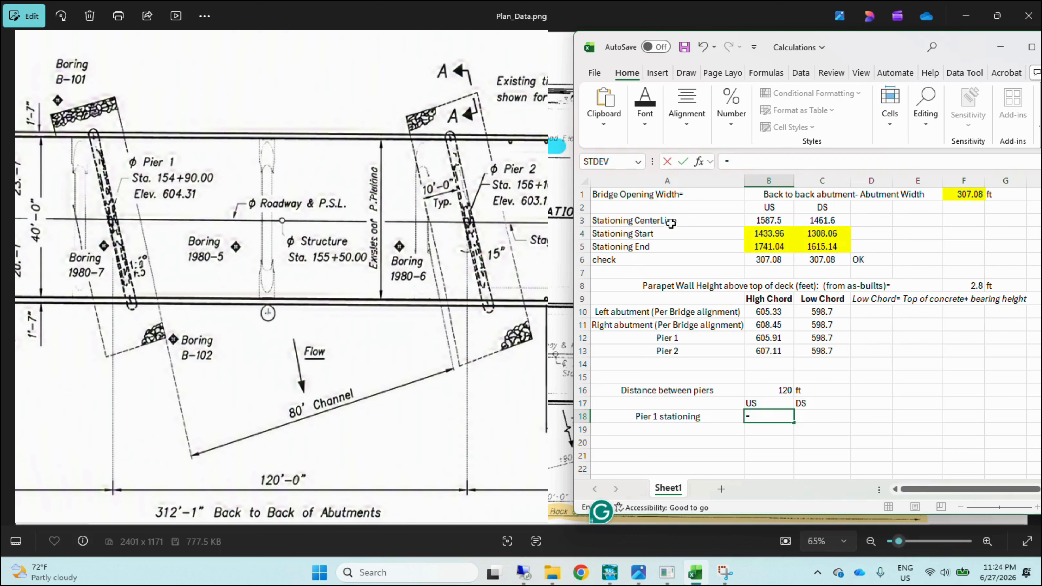
{"action": "left_click", "coordinate": [769, 221]}
{"action": "type", "text": "-"}
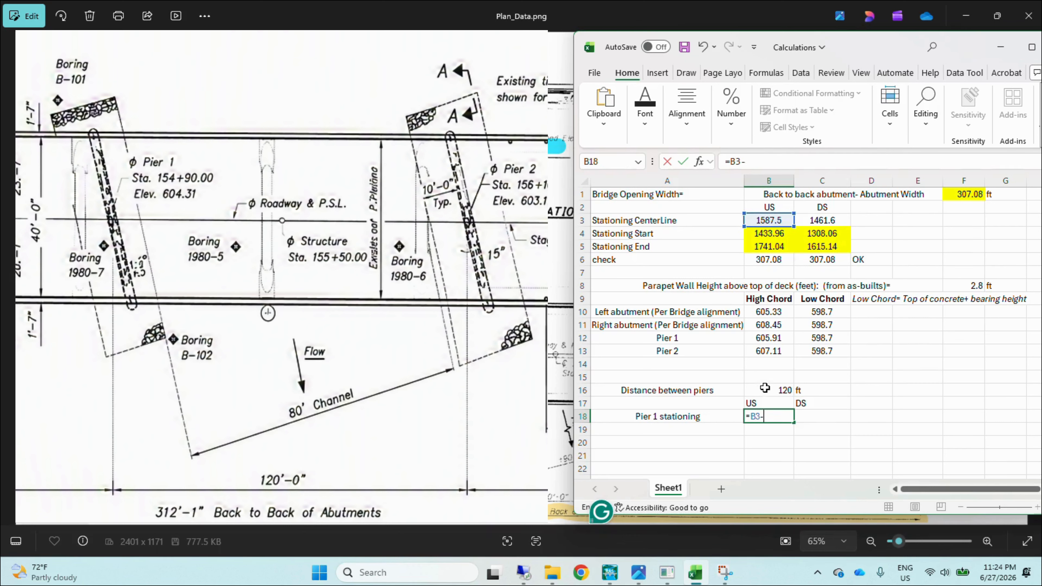
{"action": "left_click", "coordinate": [764, 390]}
{"action": "type", "text": "/2"}
{"action": "key", "text": "Return"}
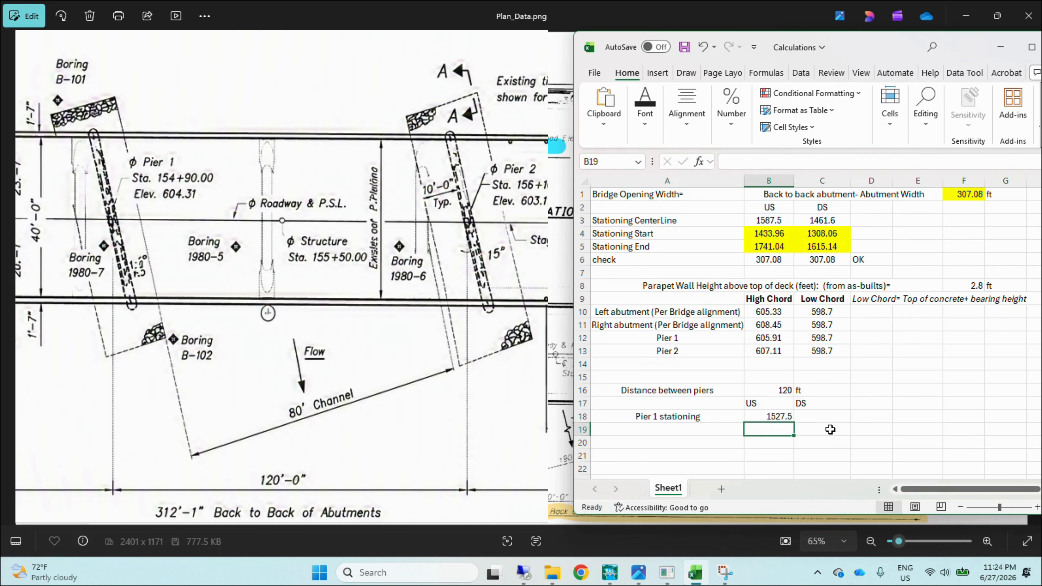
Compute the downstream Pier 1 stationing in C18 with the formula =C3-B16/2
{"action": "left_click", "coordinate": [829, 416]}
{"action": "type", "text": "="}
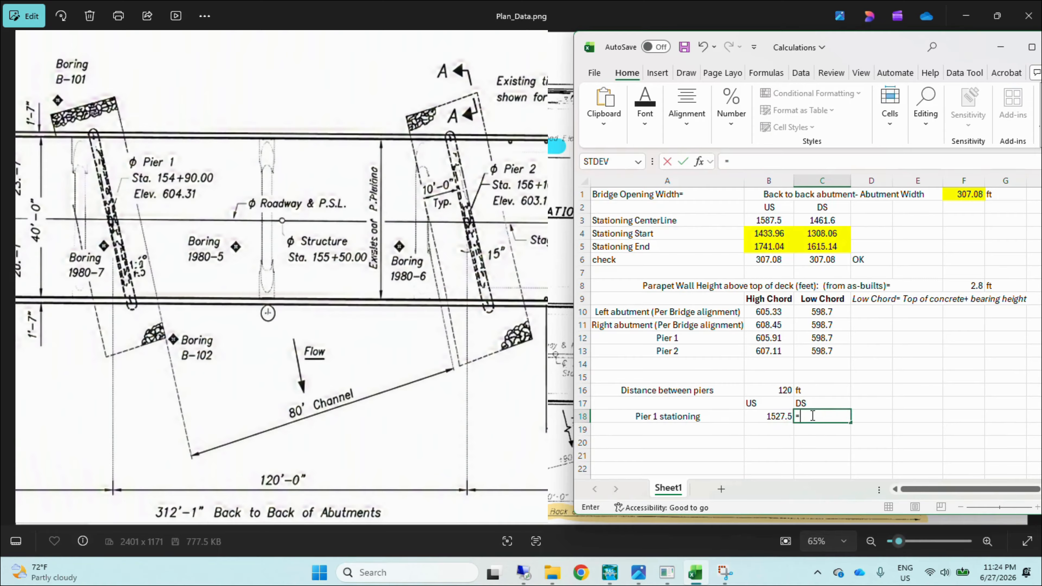
{"action": "left_click", "coordinate": [821, 221]}
{"action": "type", "text": "-"}
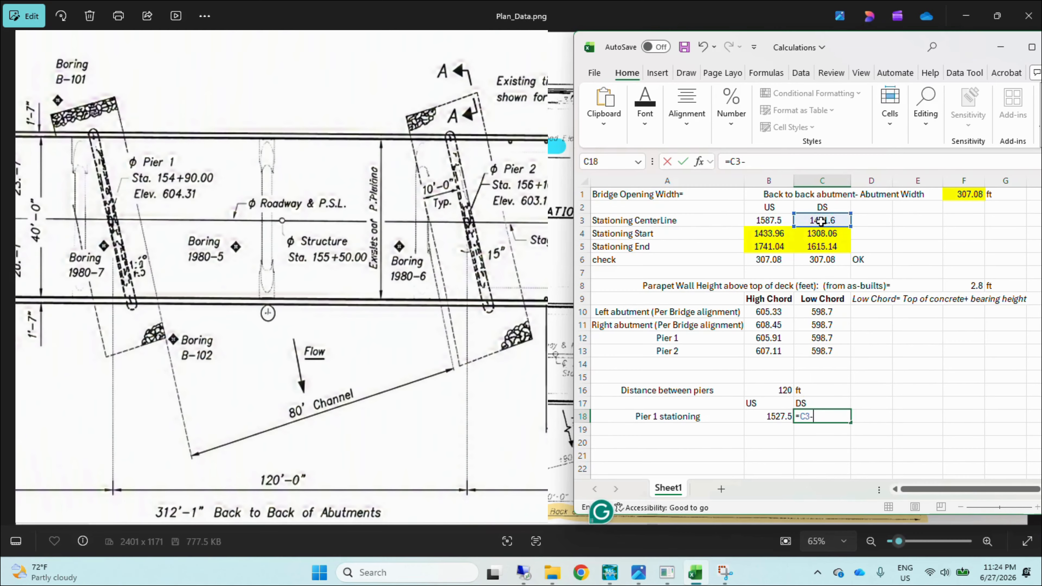
{"action": "left_click", "coordinate": [780, 390]}
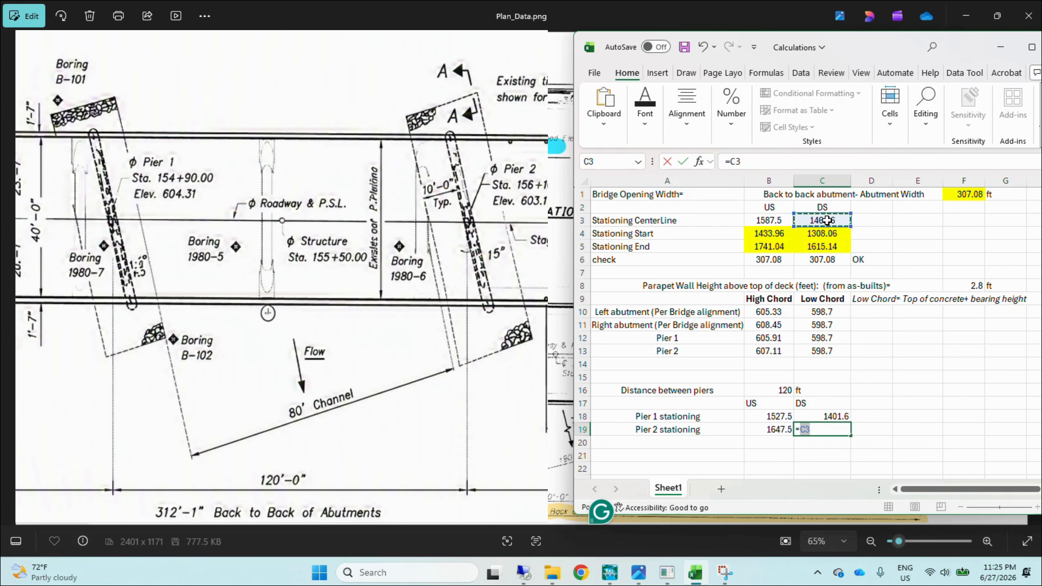
Compute the downstream Pier 2 stationing in C19 with the formula =C3+B16/2
{"action": "type", "text": "+"}
{"action": "left_click", "coordinate": [779, 390]}
{"action": "type", "text": "/2"}
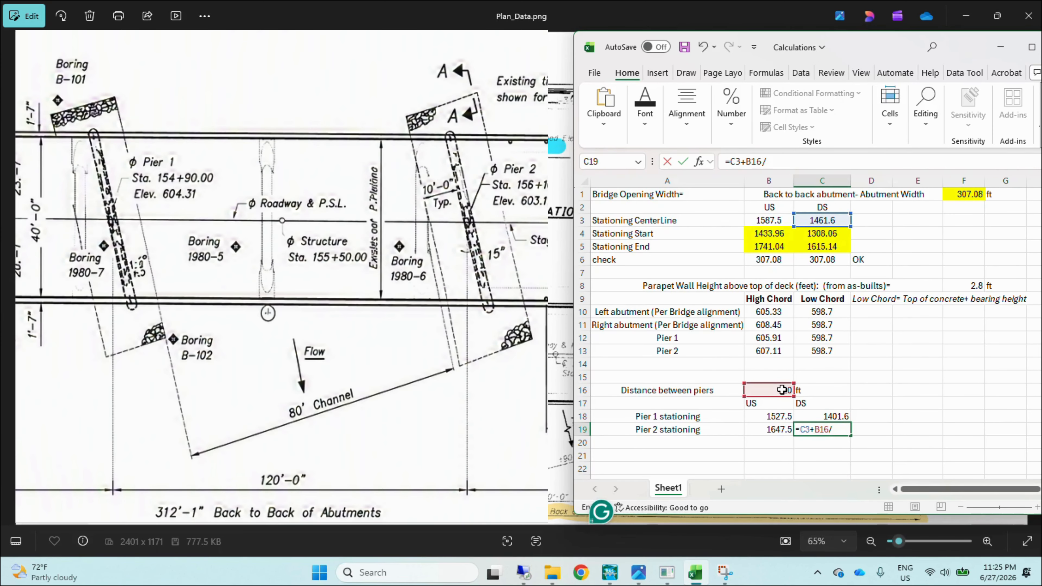
{"action": "key", "text": "Return"}
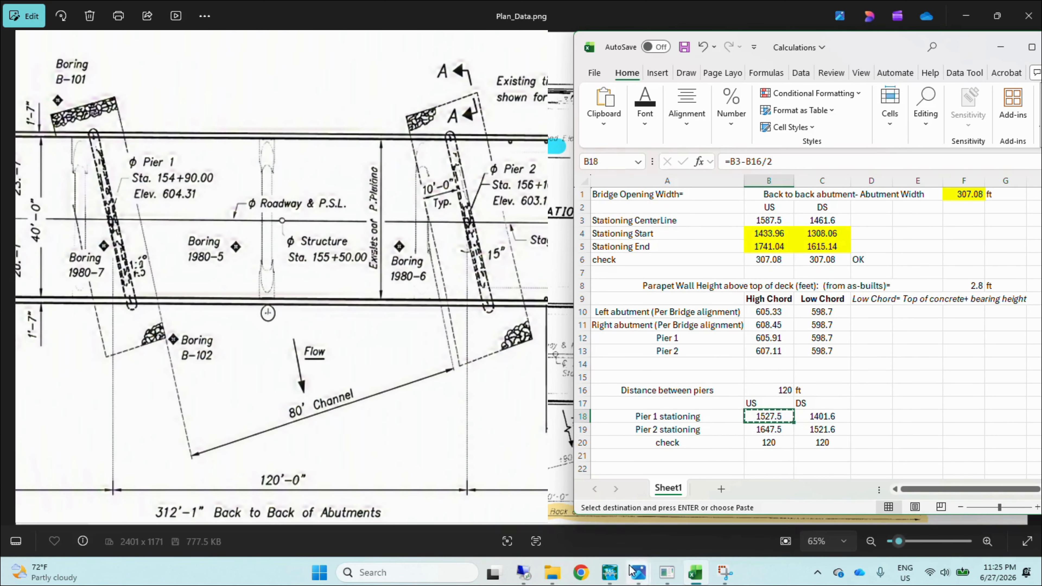
Return to the HEC-RAS pier editor and set Pier 1's upstream centerline station to 1527.5
{"action": "mouse_move", "coordinate": [610, 572]}
{"action": "left_click", "coordinate": [714, 513]}
{"action": "left_click", "coordinate": [15, 135]}
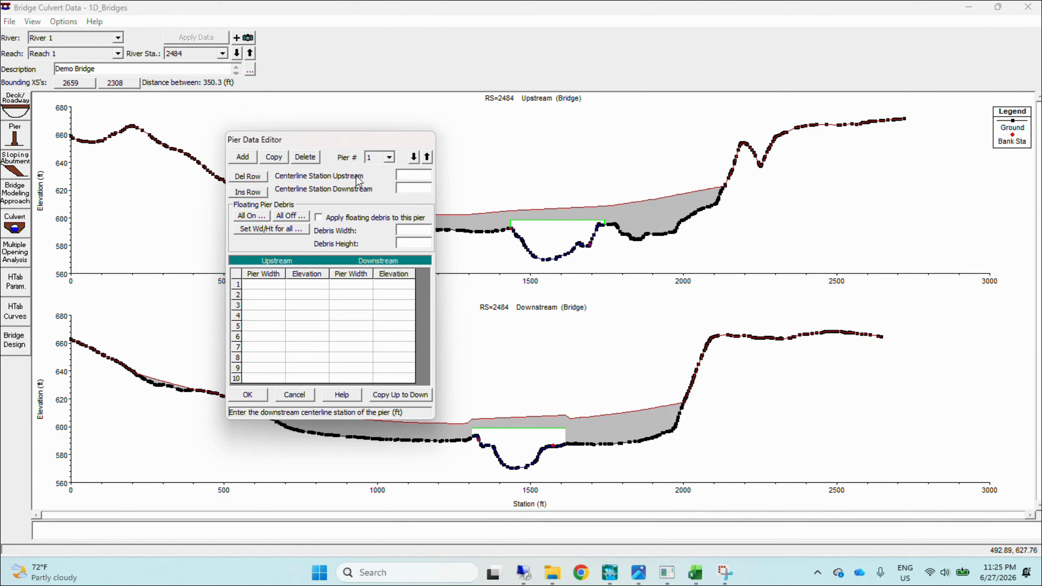
{"action": "left_click", "coordinate": [411, 175]}
{"action": "type", "text": "1527.5"}
Copy the downstream Pier 1 stationing 1401.6 from the spreadsheet into Pier 1's downstream centerline station
{"action": "left_click", "coordinate": [409, 187]}
{"action": "mouse_move", "coordinate": [695, 573]}
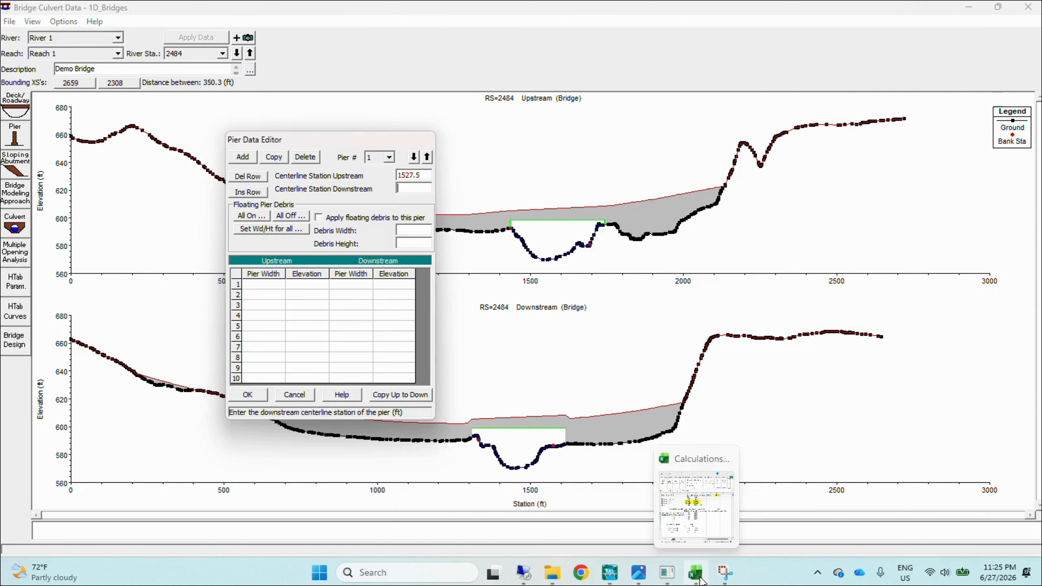
{"action": "left_click", "coordinate": [713, 499]}
{"action": "left_click", "coordinate": [829, 416]}
{"action": "key", "text": "ctrl+c"}
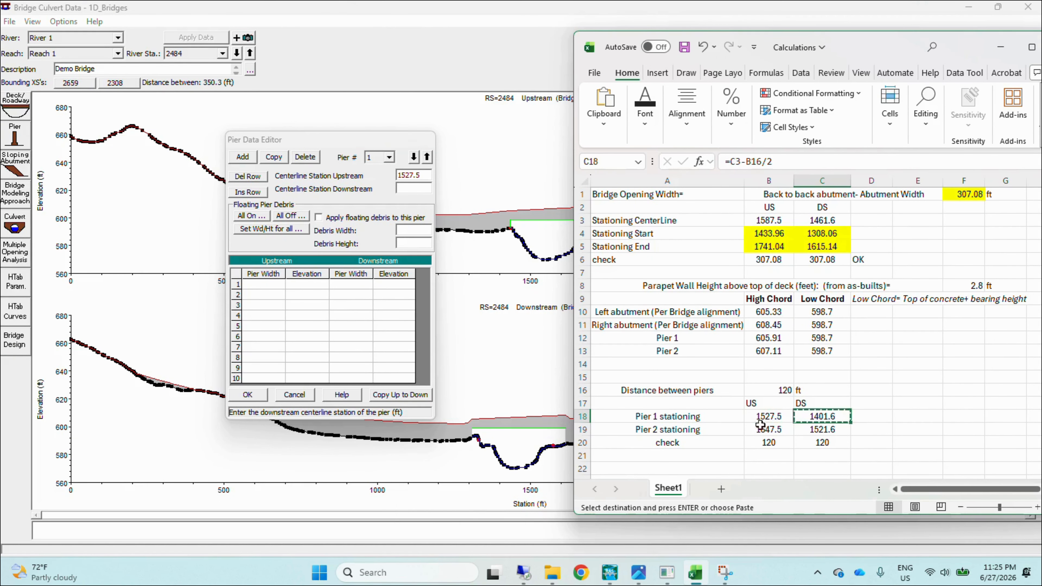
{"action": "left_click", "coordinate": [409, 189]}
{"action": "key", "text": "ctrl+v"}
Enter Pier 1's upstream width of 2.5 at elevations 570 and 598.7, and copy it downstream without overwriting the downstream centerline
{"action": "left_click", "coordinate": [304, 315]}
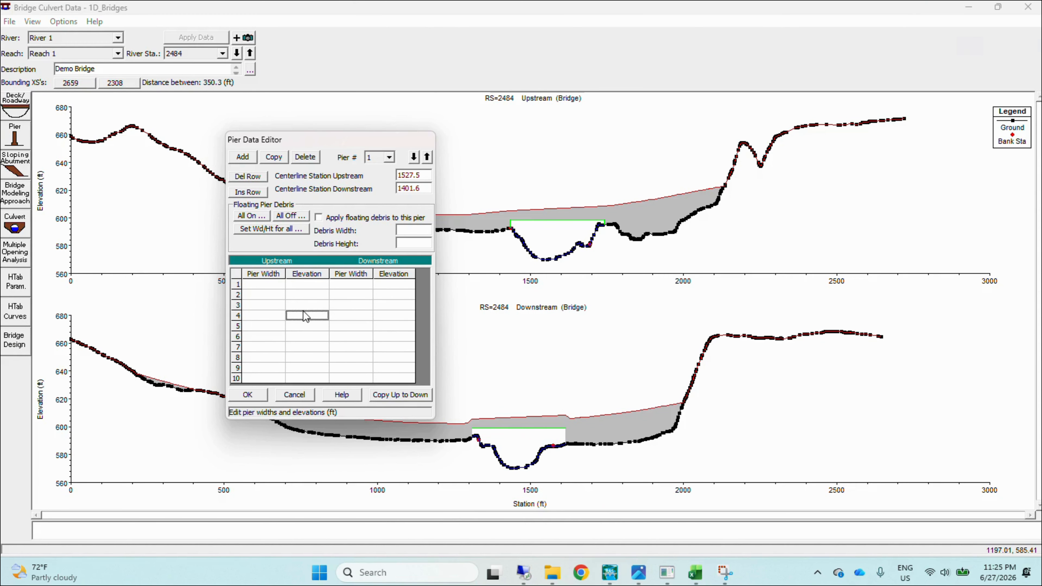
{"action": "left_click", "coordinate": [270, 287]}
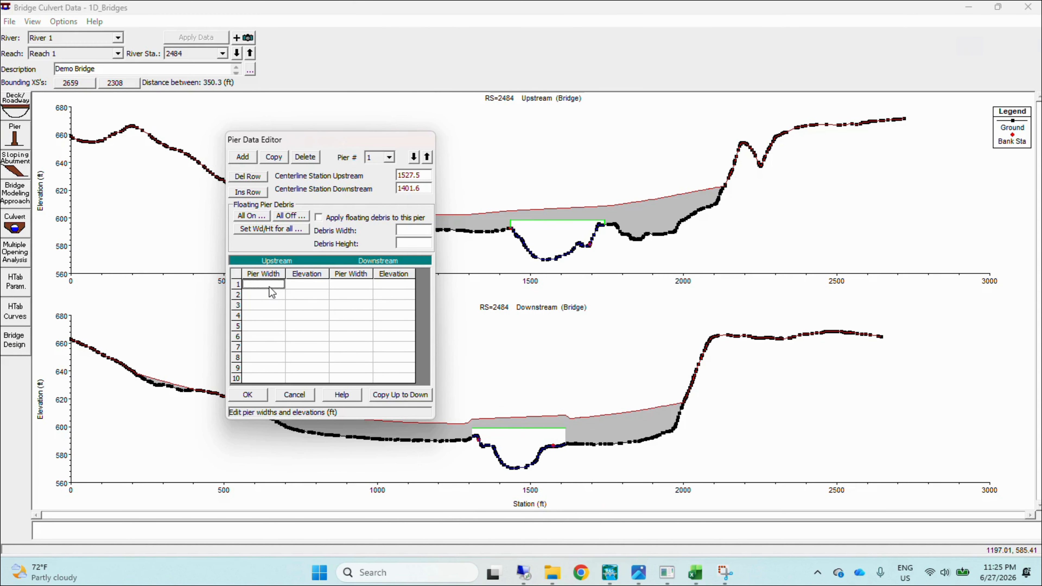
{"action": "left_click", "coordinate": [299, 289]}
{"action": "left_click_drag", "start_coordinate": [328, 140], "coordinate": [237, 130]}
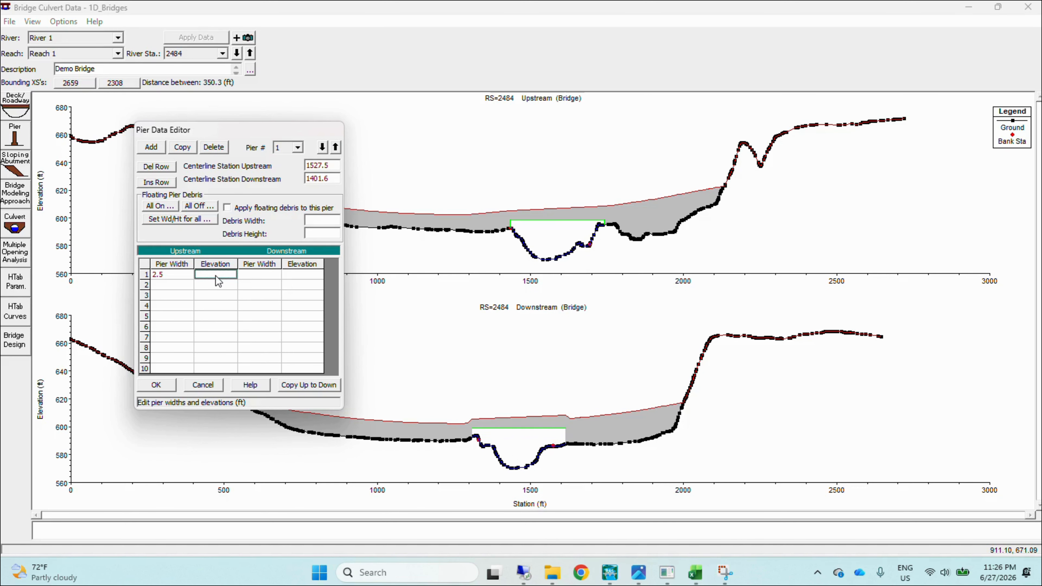
{"action": "type", "text": "570"}
{"action": "left_click", "coordinate": [171, 286]}
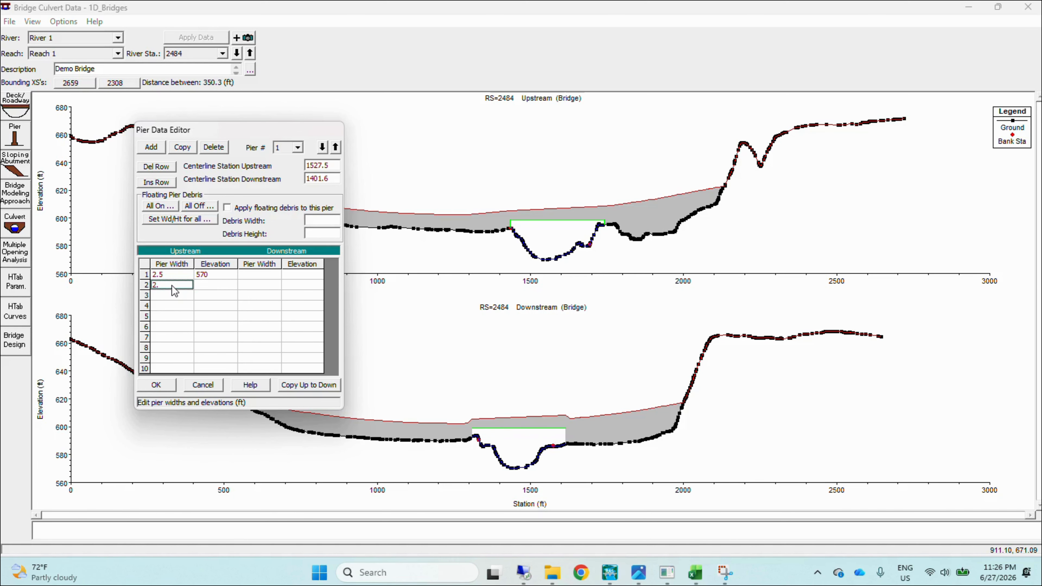
{"action": "left_click", "coordinate": [202, 288]}
{"action": "type", "text": "598.7"}
{"action": "left_click_drag", "start_coordinate": [184, 129], "coordinate": [203, 92]}
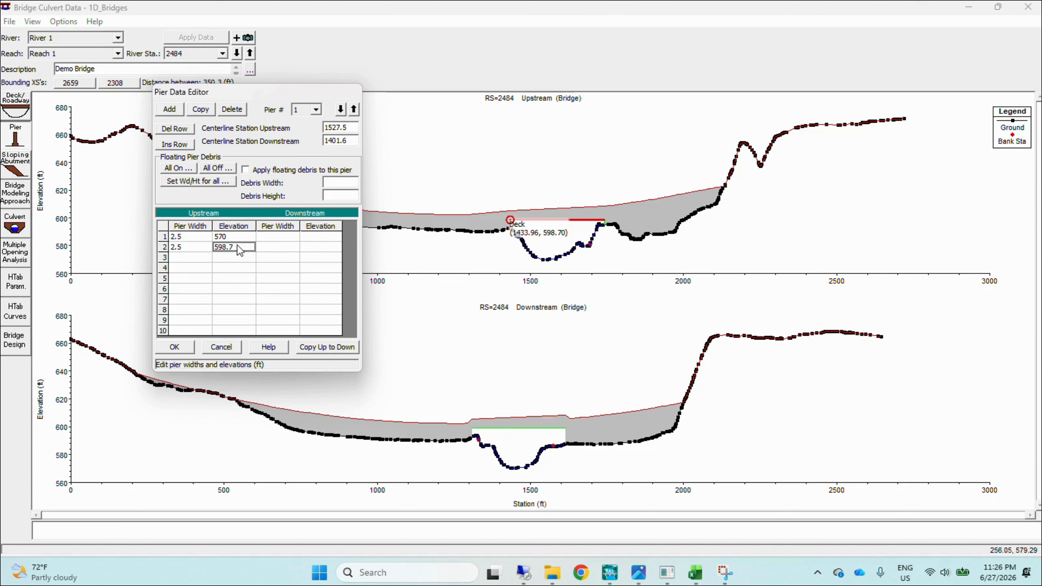
{"action": "left_click", "coordinate": [327, 347]}
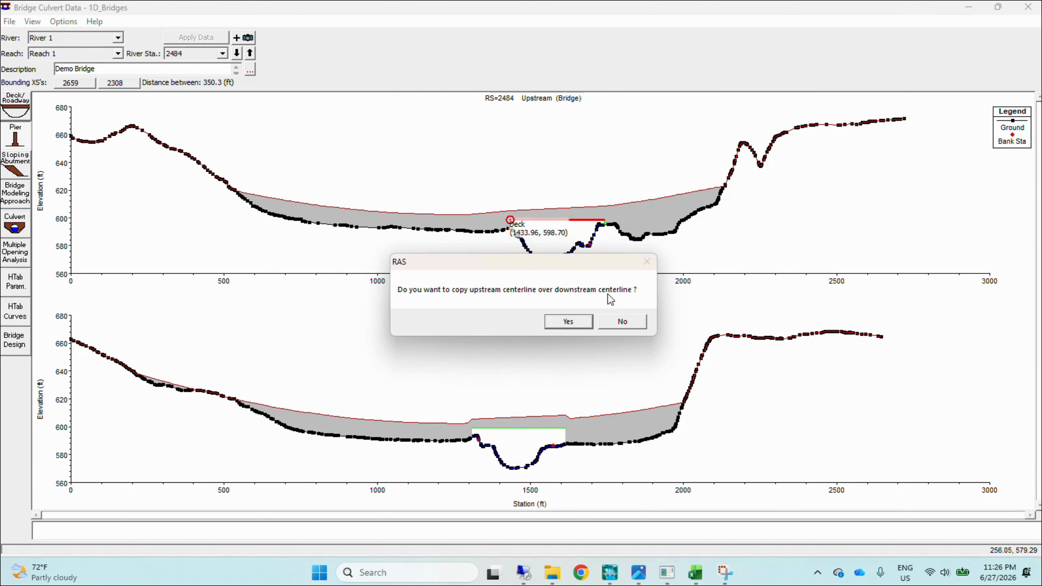
{"action": "left_click", "coordinate": [612, 324]}
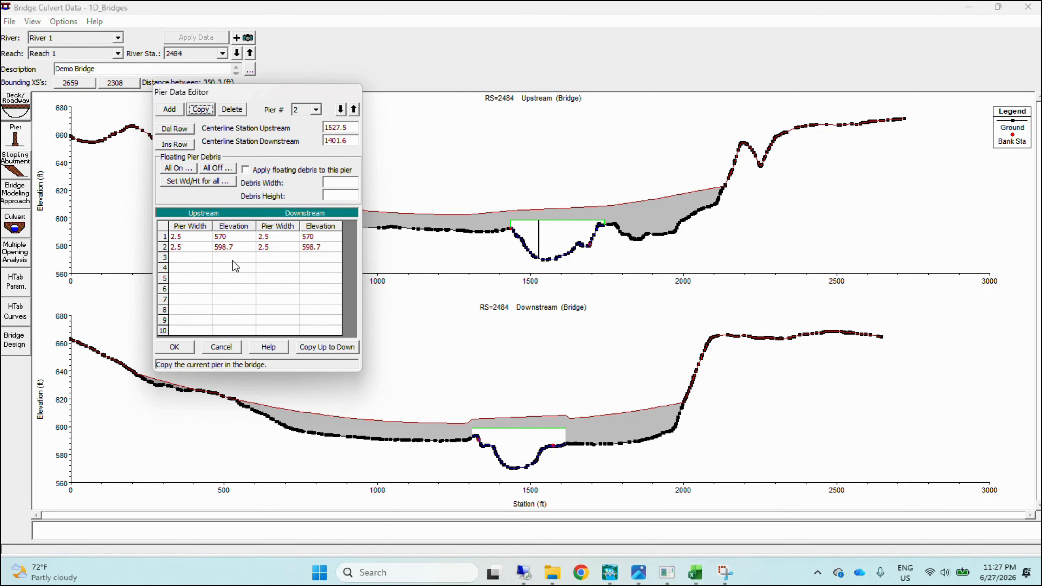
Copy Pier 1 to create Pier 2 and set its upstream centerline station to 1647.5 from the spreadsheet
{"action": "left_click", "coordinate": [200, 109]}
{"action": "left_click", "coordinate": [695, 572]}
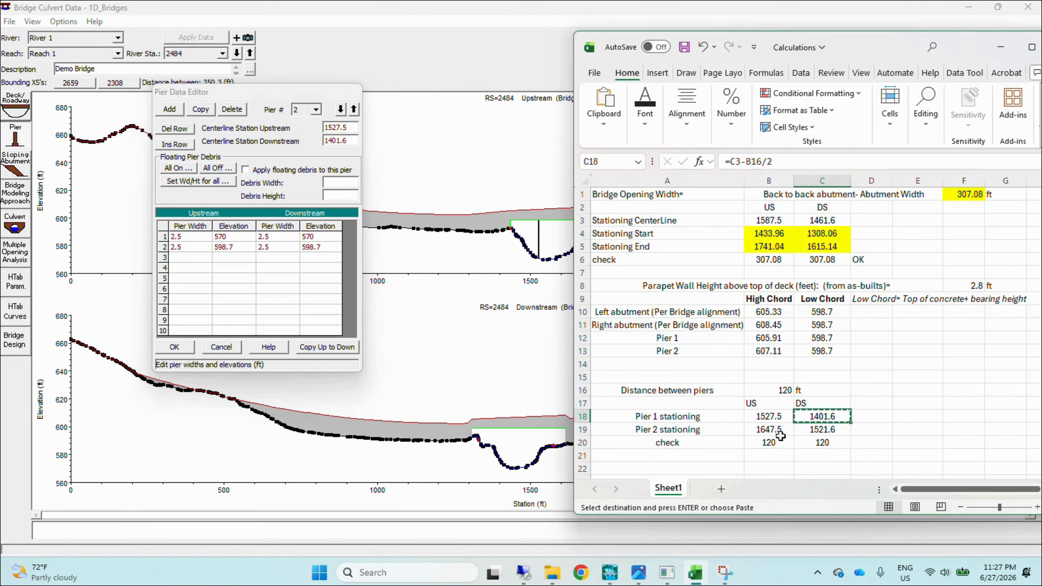
{"action": "left_click", "coordinate": [777, 428]}
{"action": "key", "text": "ctrl+c"}
{"action": "left_click", "coordinate": [695, 573]}
{"action": "key", "text": "ctrl+v"}
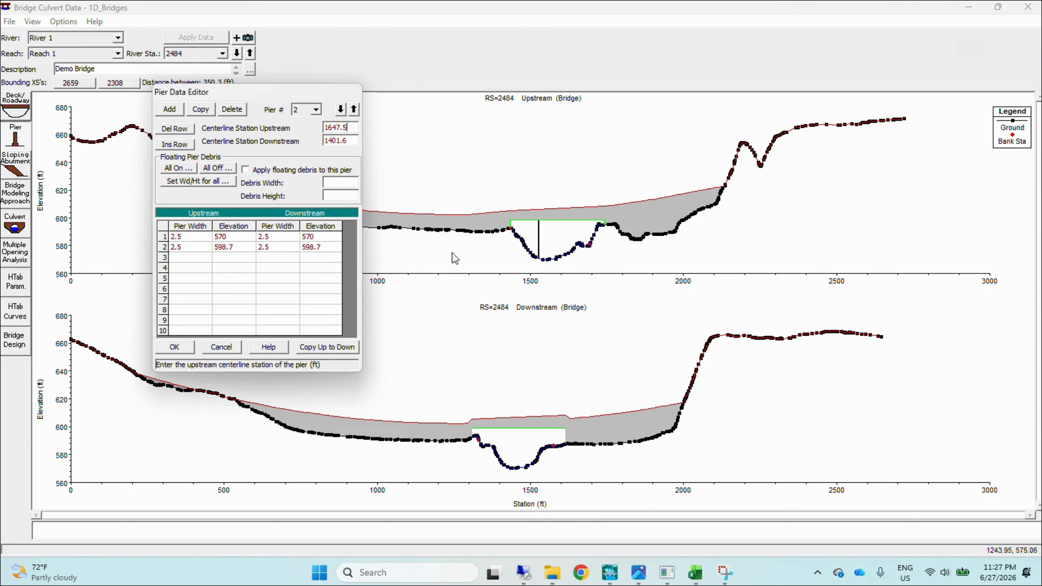
Set Pier 2's downstream centerline station to 1521.6 from the spreadsheet and accept the pier data
{"action": "left_click", "coordinate": [695, 572]}
{"action": "left_click", "coordinate": [823, 430]}
{"action": "key", "text": "ctrl+c"}
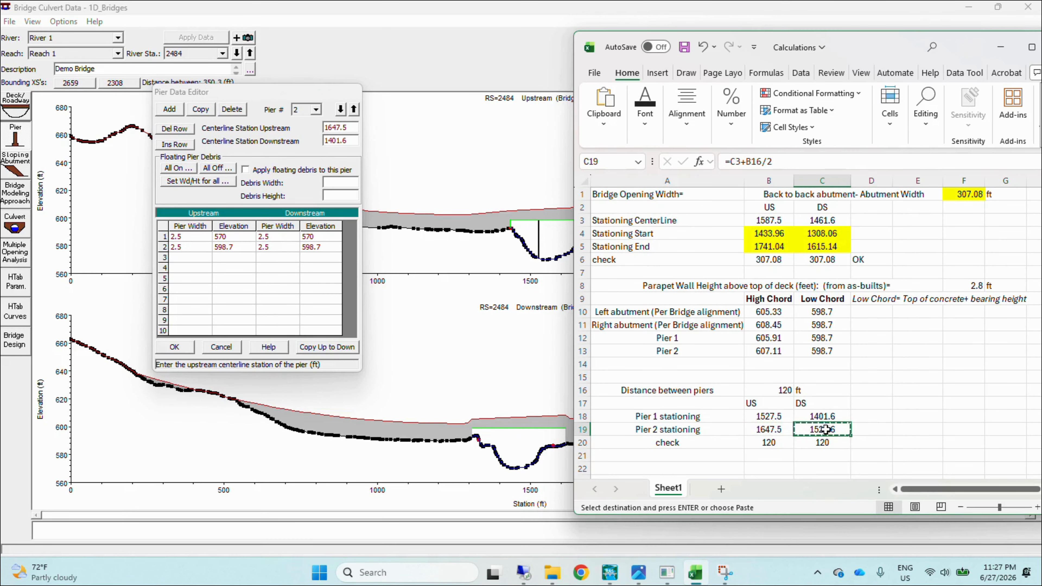
{"action": "left_click_drag", "start_coordinate": [350, 140], "coordinate": [310, 135]}
{"action": "key", "text": "ctrl+v"}
{"action": "left_click", "coordinate": [274, 269]}
{"action": "left_click", "coordinate": [224, 271]}
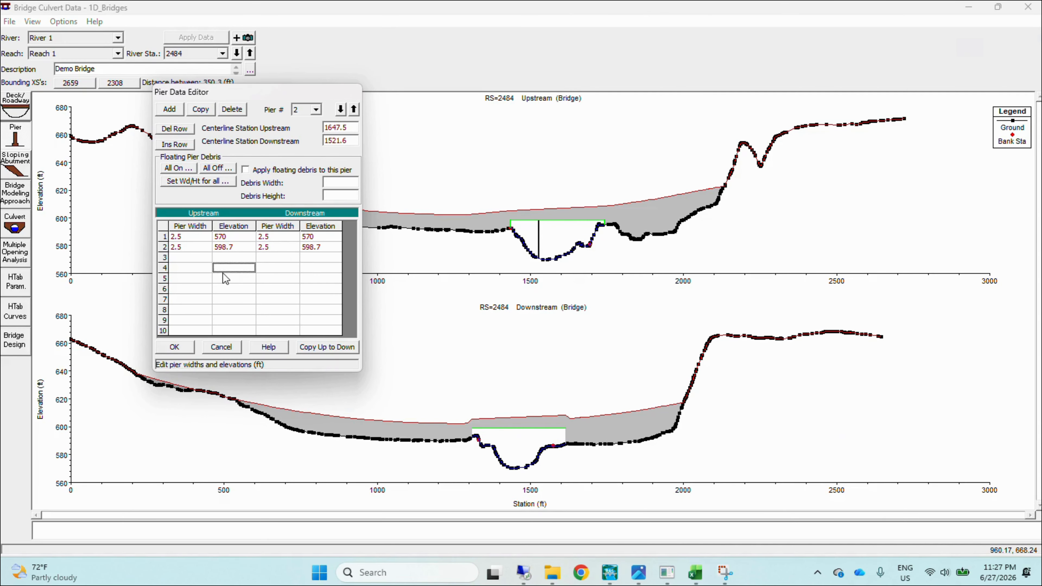
{"action": "left_click", "coordinate": [200, 270]}
{"action": "left_click", "coordinate": [176, 347]}
Examine both piers up close in the upstream and downstream bridge sections, then restore the full plot
{"action": "left_click", "coordinate": [340, 360]}
{"action": "right_click", "coordinate": [494, 176]}
{"action": "left_click", "coordinate": [509, 184]}
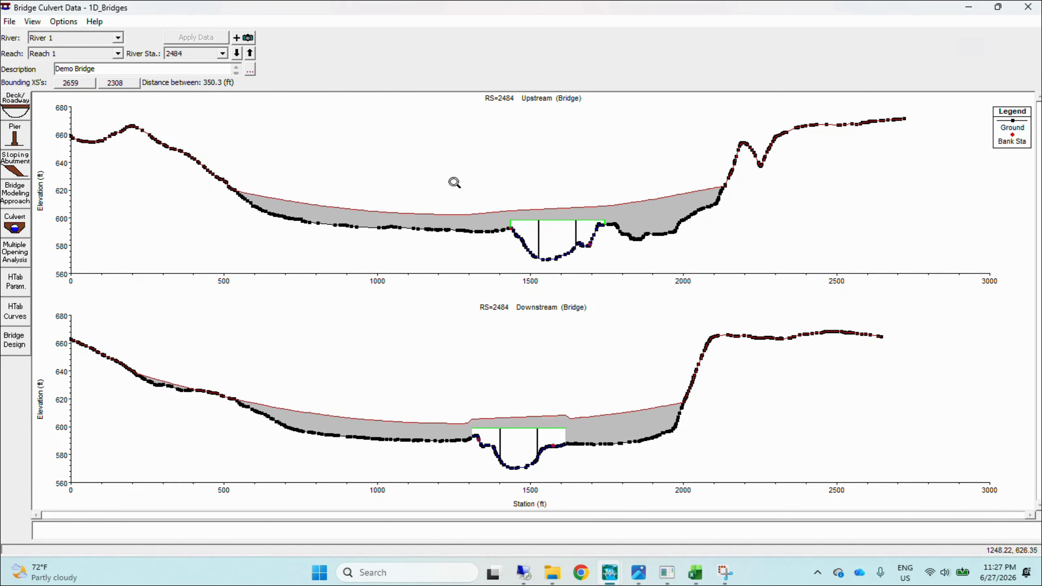
{"action": "left_click_drag", "start_coordinate": [430, 170], "coordinate": [588, 267]}
{"action": "right_click", "coordinate": [518, 175]}
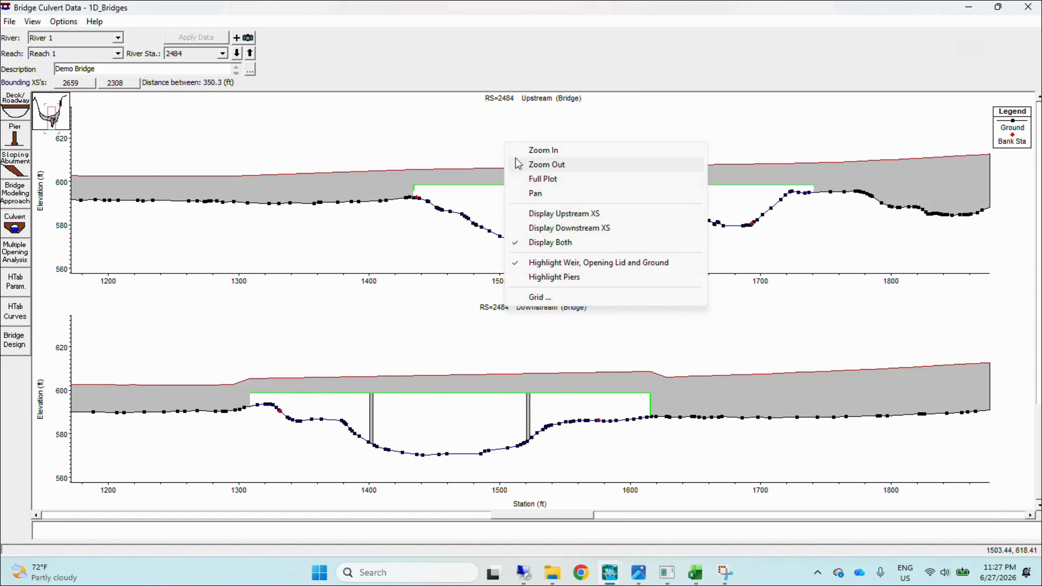
{"action": "left_click", "coordinate": [535, 182]}
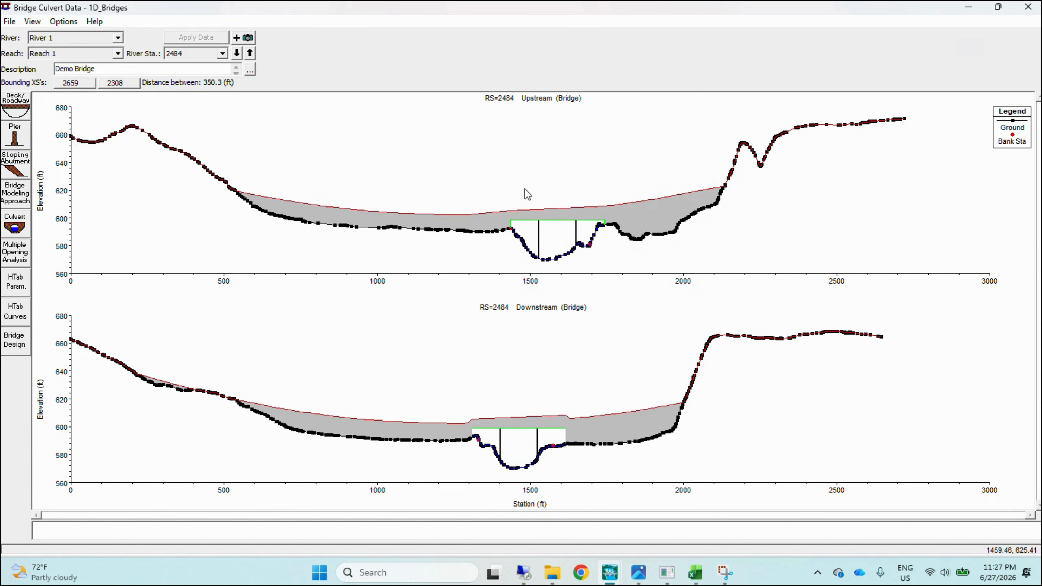
{"action": "left_click_drag", "start_coordinate": [498, 205], "coordinate": [739, 302]}
{"action": "right_click", "coordinate": [246, 125]}
{"action": "left_click", "coordinate": [271, 135]}
{"action": "left_click_drag", "start_coordinate": [206, 123], "coordinate": [424, 188]}
{"action": "right_click", "coordinate": [508, 197]}
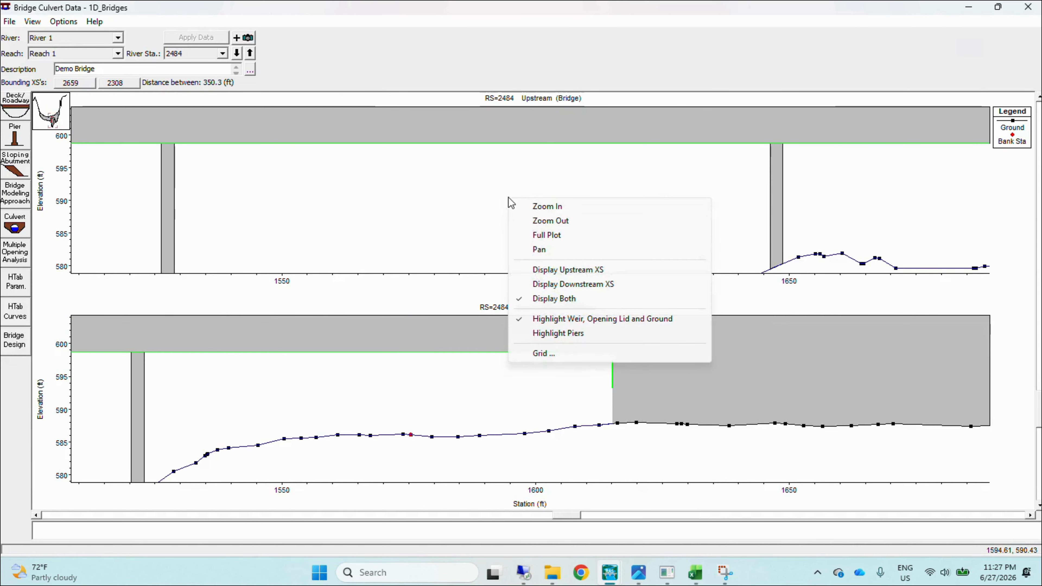
{"action": "left_click", "coordinate": [534, 235]}
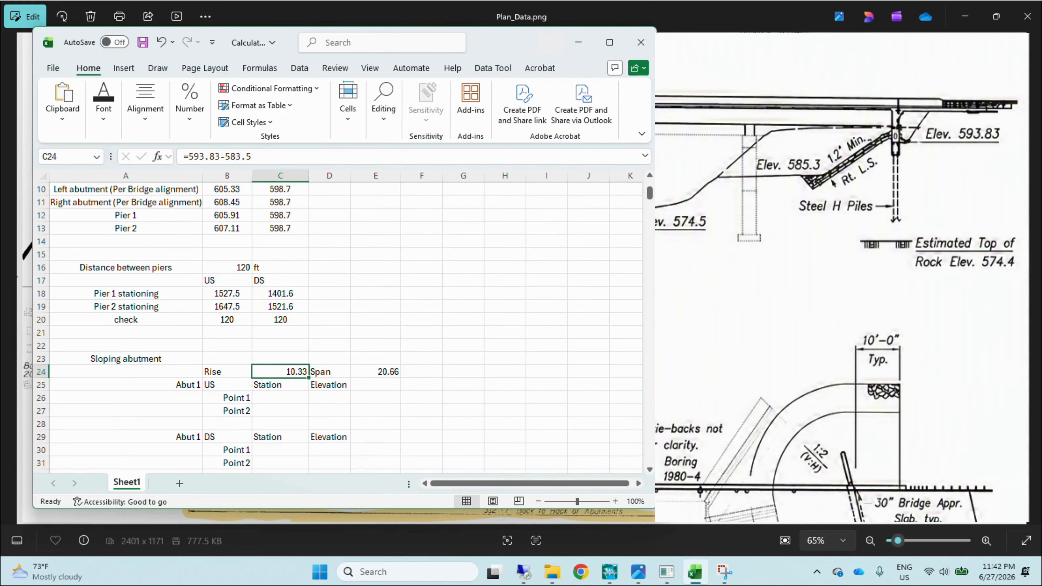
In the sloping abutment calculations, set the Abut 1 US Point 1 station in C26 to =B4
{"action": "left_click", "coordinate": [383, 371]}
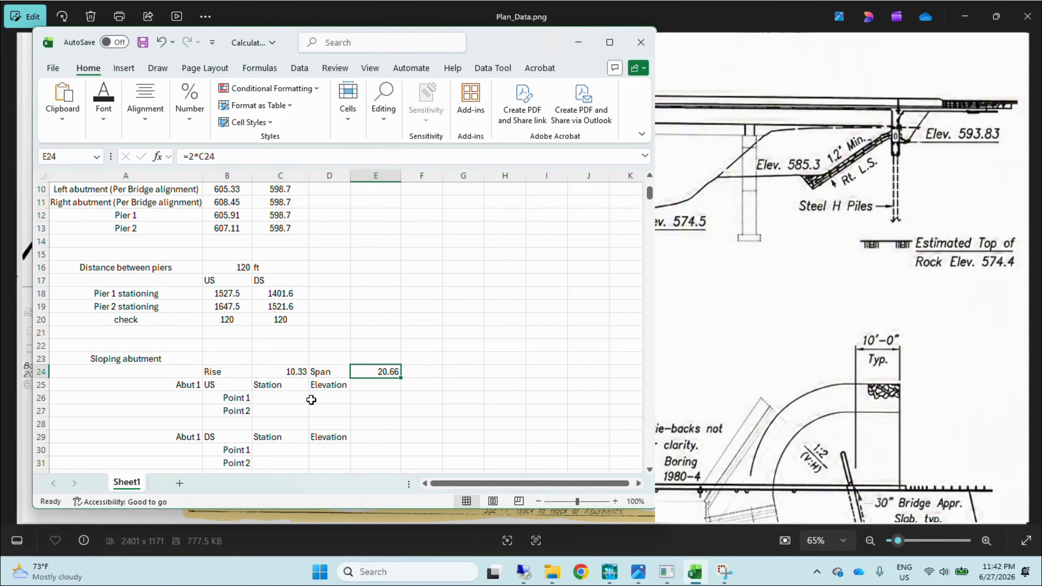
{"action": "left_click", "coordinate": [275, 397]}
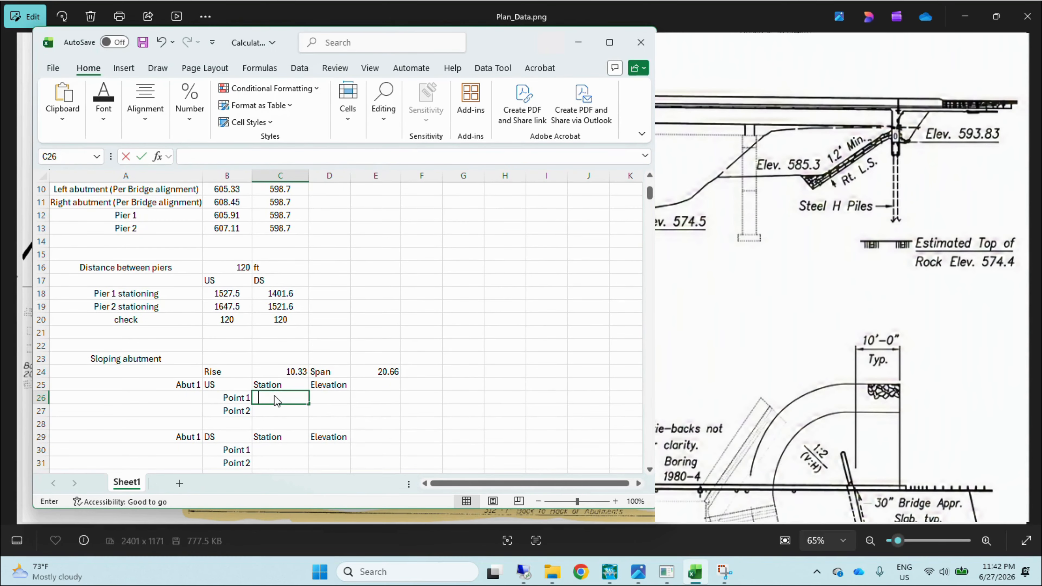
{"action": "type", "text": "="}
{"action": "scroll", "coordinate": [256, 352], "scroll_direction": "up", "scroll_amount": 3}
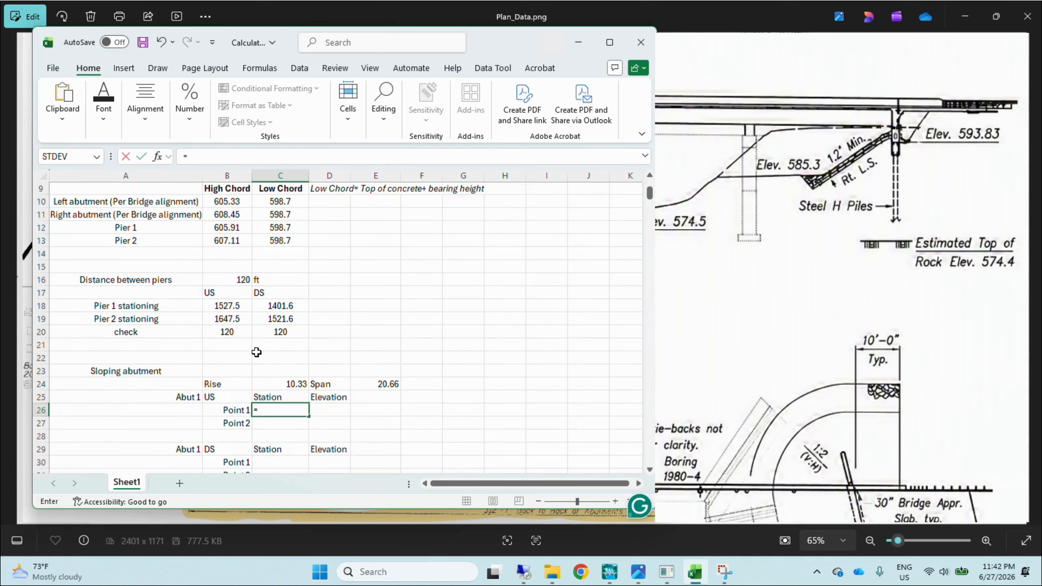
{"action": "scroll", "coordinate": [256, 353], "scroll_direction": "down", "scroll_amount": 1}
{"action": "left_click", "coordinate": [229, 218]}
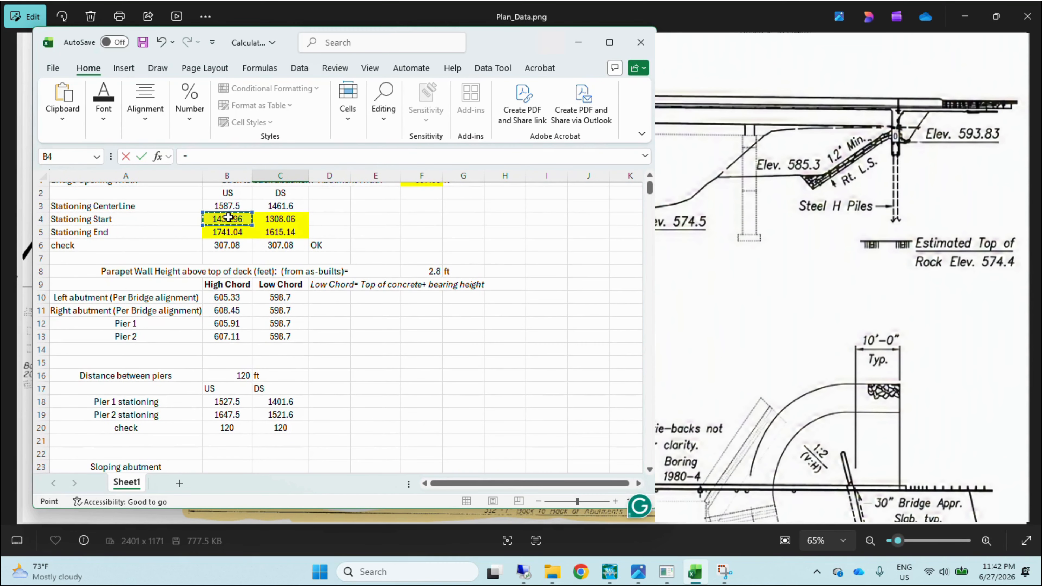
{"action": "key", "text": "Return"}
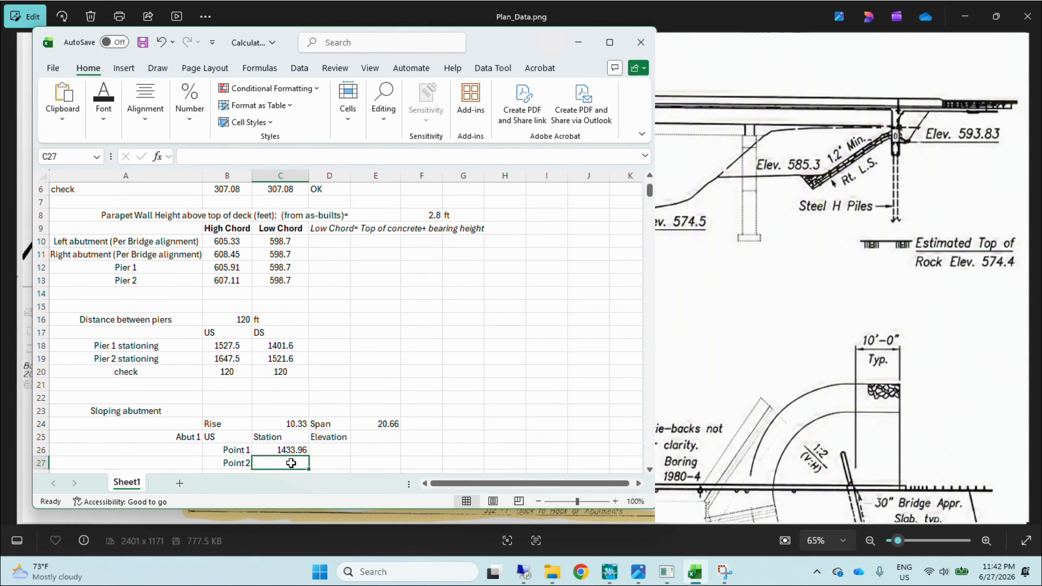
Enter the plan elevation 593.83 for Abut 1 US Point 1 in D26
{"action": "left_click", "coordinate": [289, 450]}
{"action": "left_click", "coordinate": [335, 449]}
{"action": "type", "text": "="}
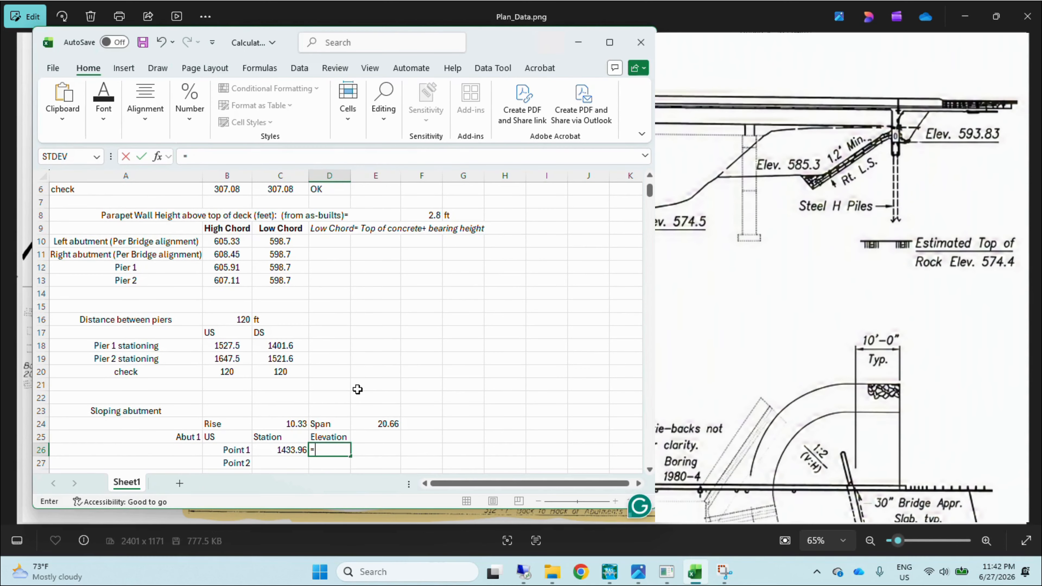
{"action": "type", "text": "593.83"}
{"action": "key", "text": "Return"}
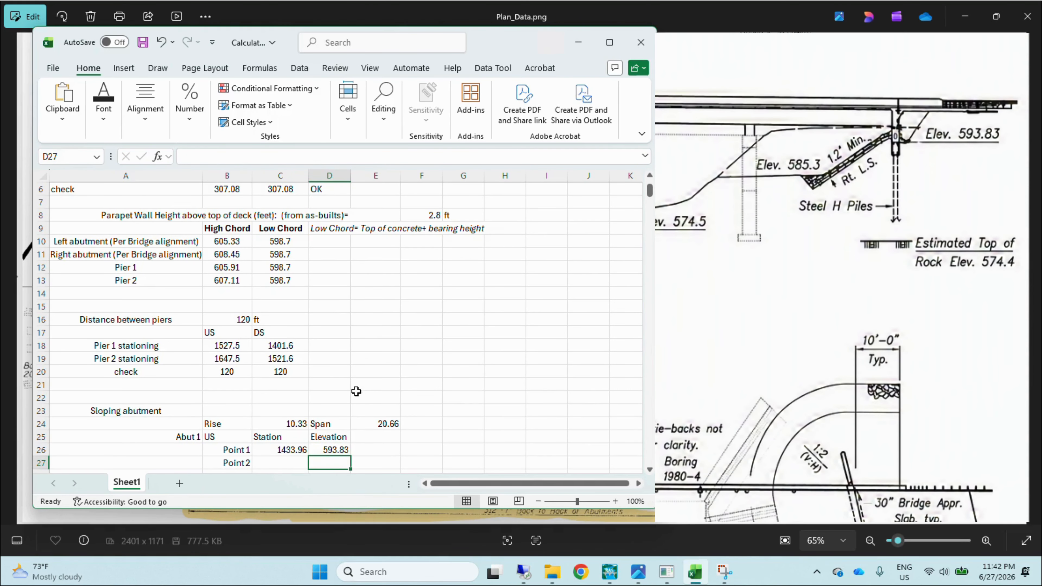
Compute the Abut 1 US Point 2 station in C27 by adding the span, with the formula =C26+E24
{"action": "scroll", "coordinate": [335, 398], "scroll_direction": "down", "scroll_amount": 3}
{"action": "left_click", "coordinate": [331, 411]}
{"action": "left_click", "coordinate": [256, 425]}
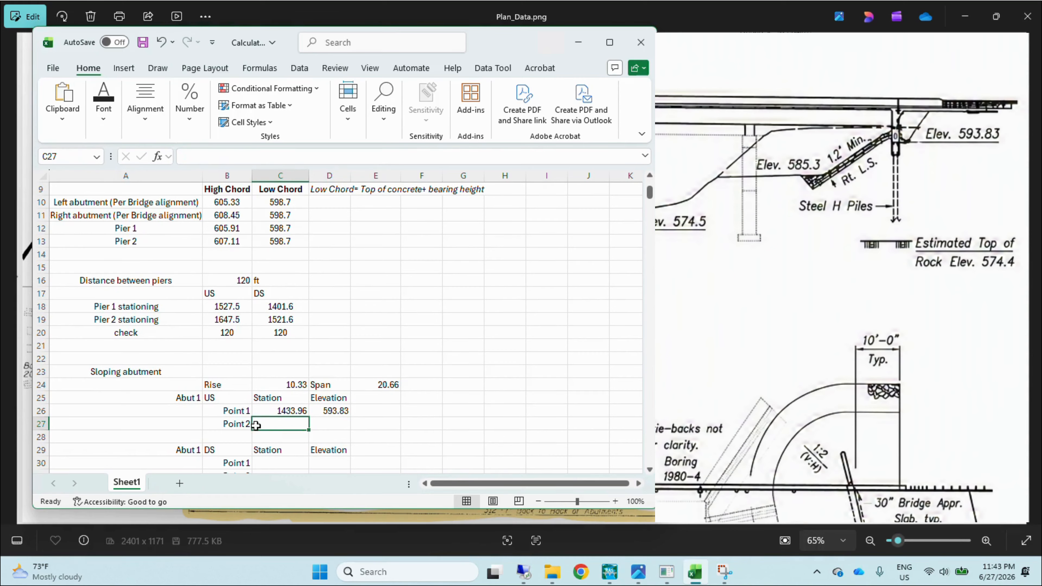
{"action": "type", "text": "="}
{"action": "left_click", "coordinate": [290, 412]}
{"action": "type", "text": "+"}
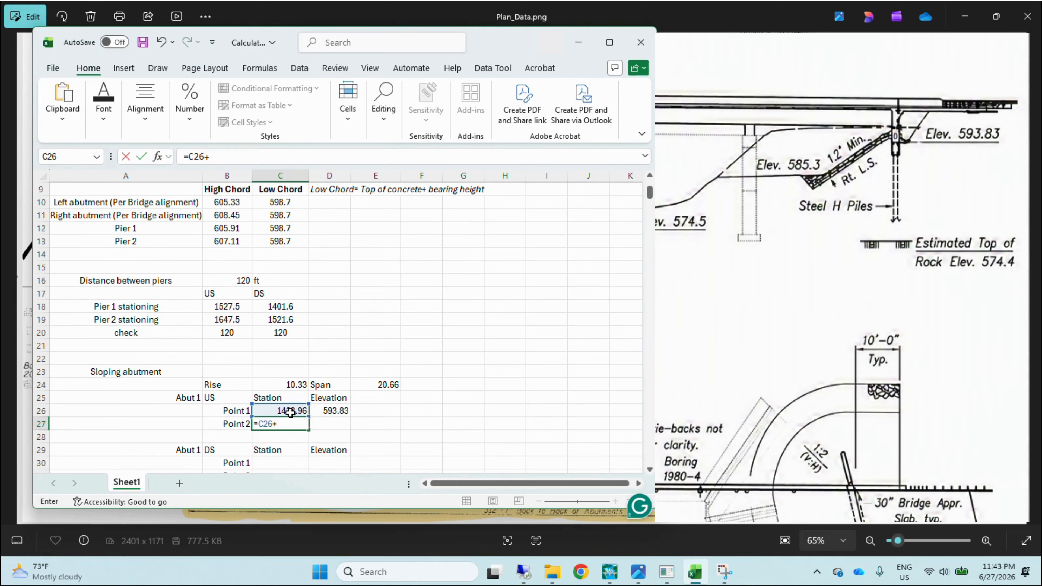
{"action": "left_click", "coordinate": [371, 384]}
{"action": "key", "text": "Return"}
Compute the Abut 1 US Point 2 elevation in D27 by subtracting the rise, with the formula =D26-C24
{"action": "left_click", "coordinate": [325, 426]}
{"action": "type", "text": "="}
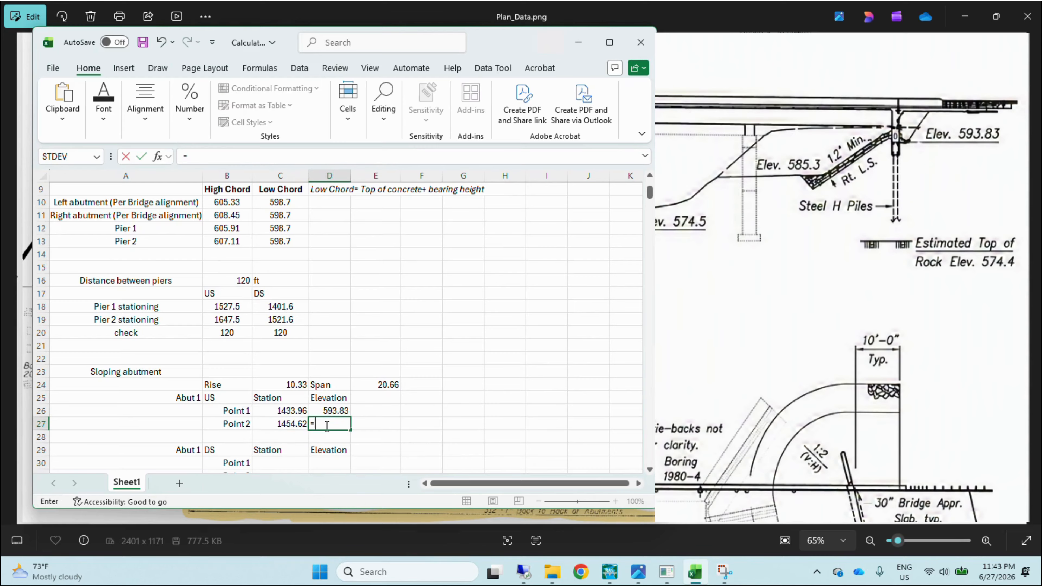
{"action": "left_click", "coordinate": [327, 410]}
{"action": "type", "text": "-"}
{"action": "left_click", "coordinate": [286, 390]}
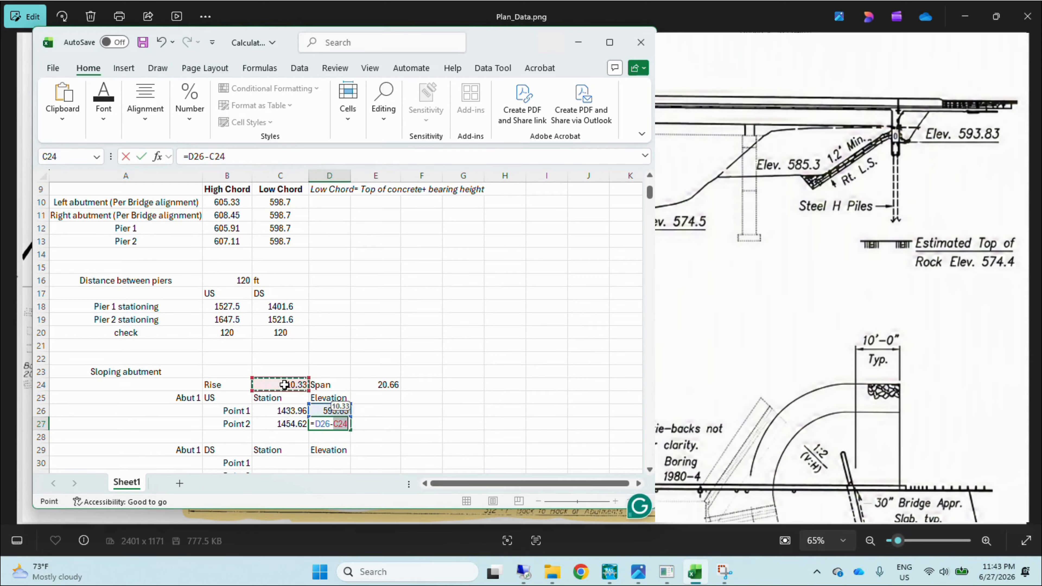
{"action": "key", "text": "Return"}
{"action": "left_click", "coordinate": [413, 410]}
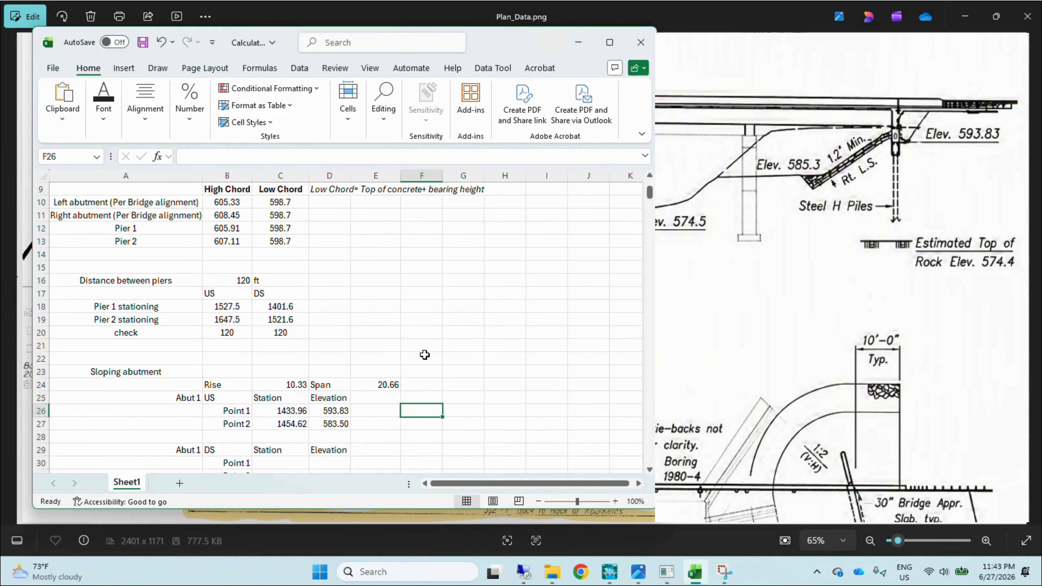
Copy the Abut 1 US stations and elevations in C26:D27
{"action": "scroll", "coordinate": [423, 357], "scroll_direction": "down", "scroll_amount": 3}
{"action": "left_click", "coordinate": [382, 382]}
{"action": "scroll", "coordinate": [332, 383], "scroll_direction": "up", "scroll_amount": 1}
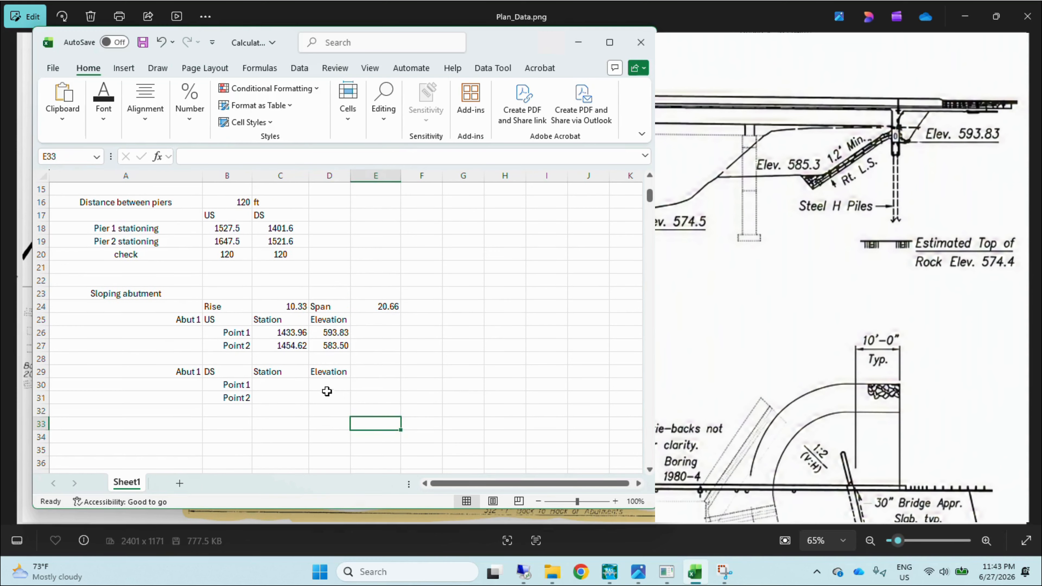
{"action": "left_click", "coordinate": [326, 408]}
{"action": "left_click_drag", "start_coordinate": [289, 340], "coordinate": [335, 346]}
{"action": "key", "text": "ctrl+c"}
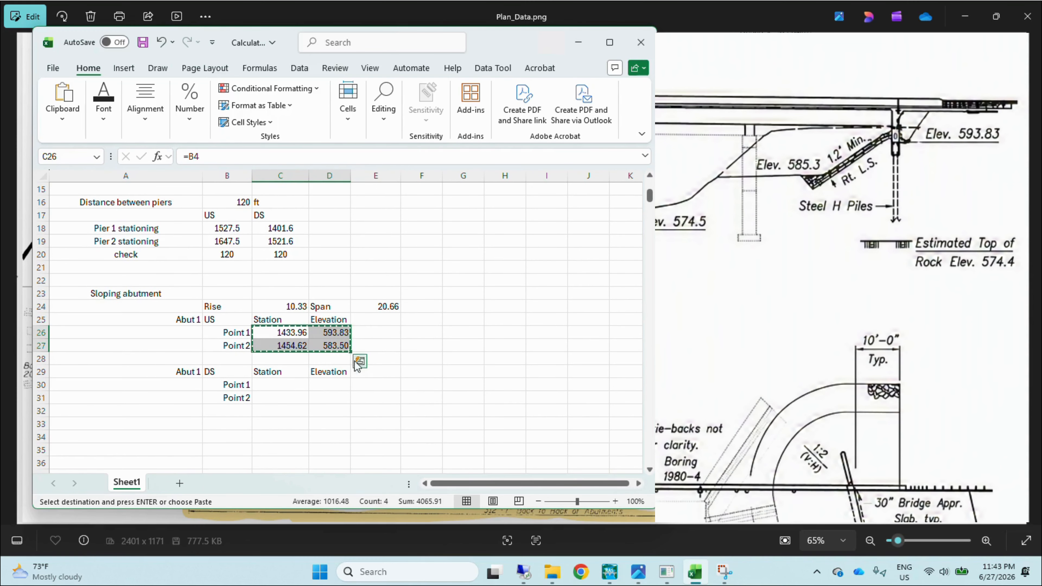
Transfer the copied points, 1433.96 at 593.83 and 1454.62 at 583.50, into HEC-RAS as Abutment 1's upstream data and accept them
{"action": "mouse_move", "coordinate": [610, 572]}
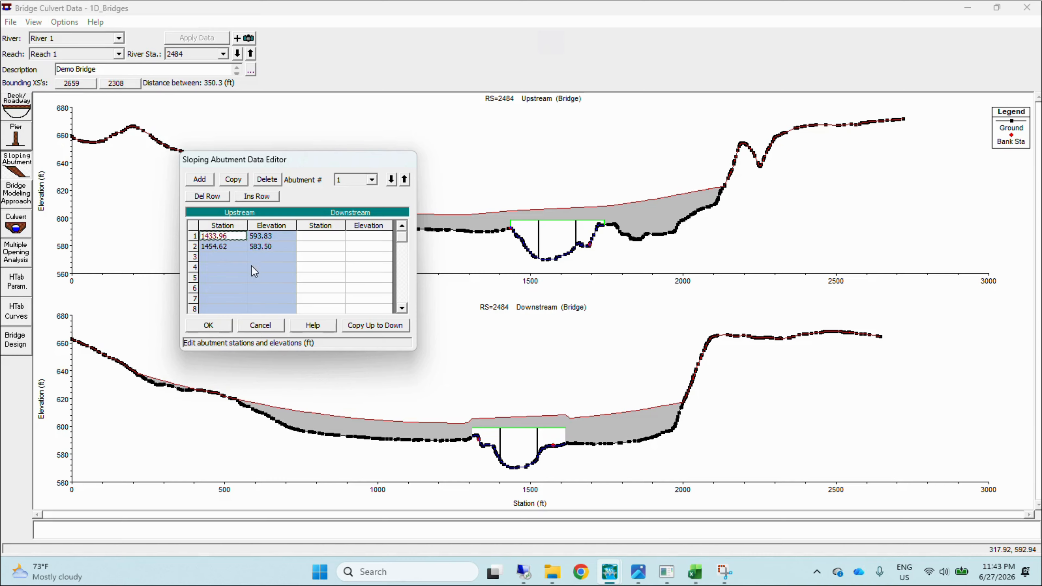
{"action": "left_click", "coordinate": [251, 265]}
{"action": "left_click", "coordinate": [256, 248]}
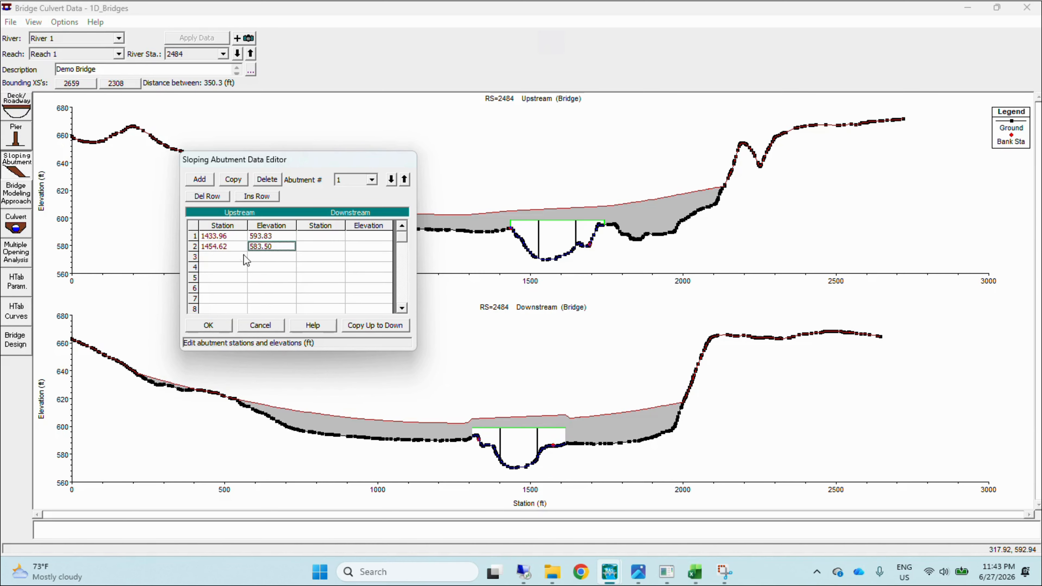
{"action": "left_click", "coordinate": [225, 256]}
{"action": "left_click_drag", "start_coordinate": [225, 235], "coordinate": [260, 247]}
{"action": "left_click", "coordinate": [208, 325]}
Examine the upstream section around station 1434, checking the sloping abutment against the deck's low chord corner and the ground
{"action": "right_click", "coordinate": [473, 131]}
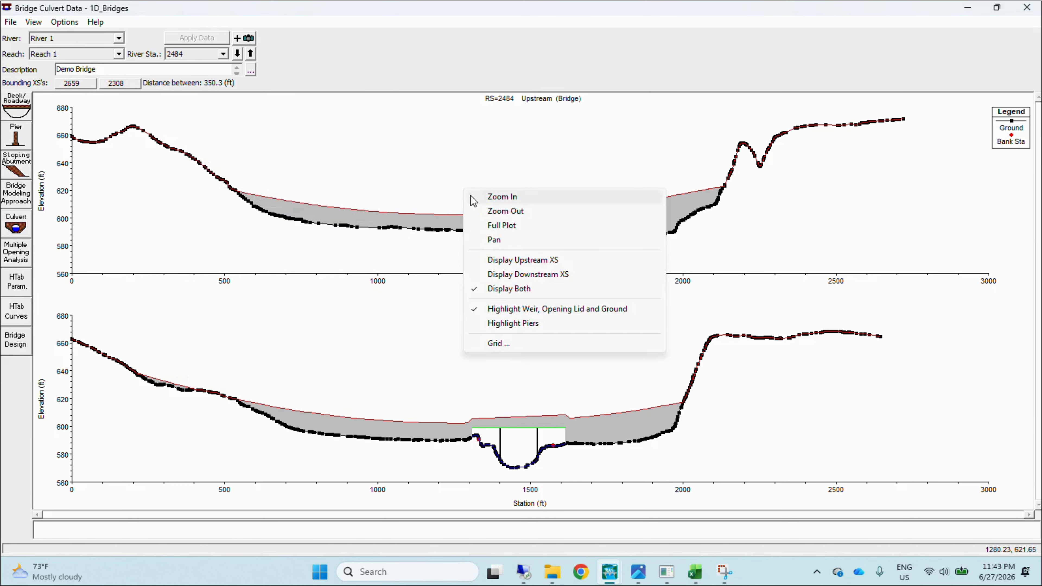
{"action": "left_click", "coordinate": [482, 133]}
{"action": "left_click_drag", "start_coordinate": [463, 194], "coordinate": [578, 264]}
{"action": "right_click", "coordinate": [437, 107]}
{"action": "left_click", "coordinate": [457, 130]}
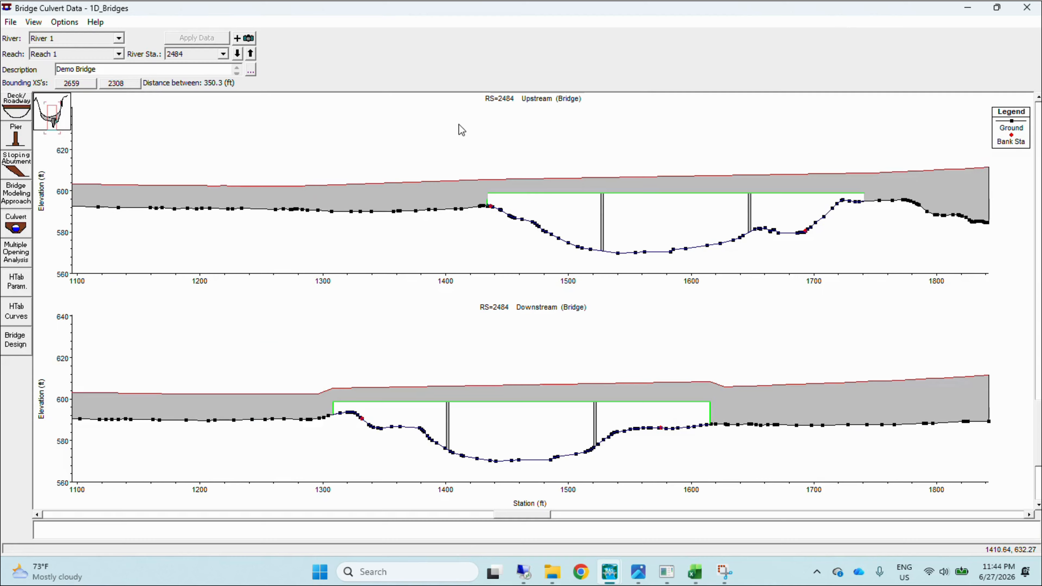
{"action": "right_click", "coordinate": [456, 126]}
{"action": "left_click", "coordinate": [467, 136]}
{"action": "left_click_drag", "start_coordinate": [436, 156], "coordinate": [601, 271]}
{"action": "right_click", "coordinate": [377, 134]}
{"action": "left_click", "coordinate": [387, 142]}
{"action": "left_click_drag", "start_coordinate": [296, 125], "coordinate": [446, 234]}
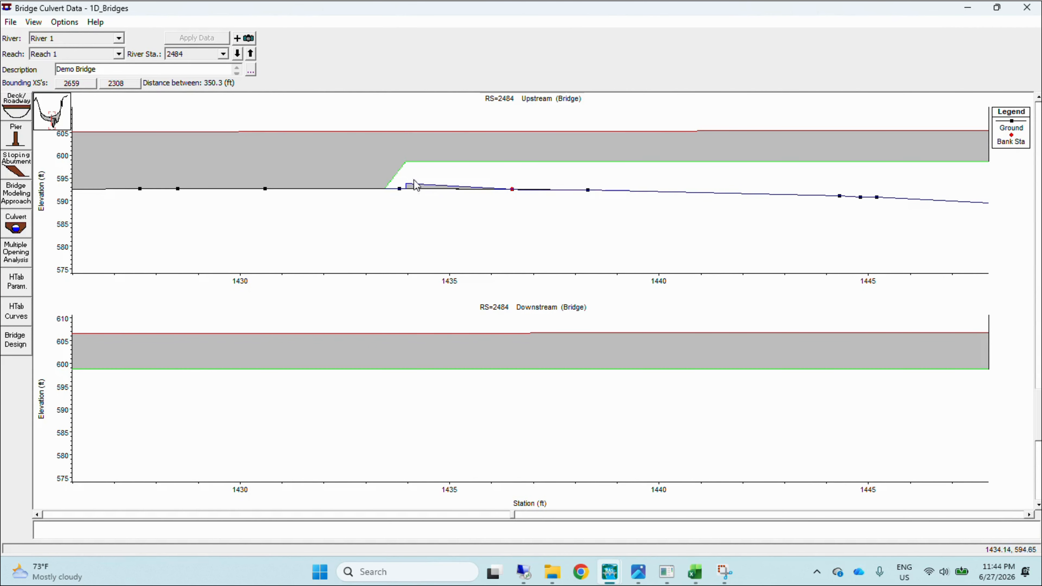
{"action": "right_click", "coordinate": [458, 118]}
{"action": "left_click", "coordinate": [487, 139]}
{"action": "right_click", "coordinate": [493, 157]}
{"action": "left_click", "coordinate": [502, 166]}
{"action": "left_click_drag", "start_coordinate": [401, 142], "coordinate": [577, 245]}
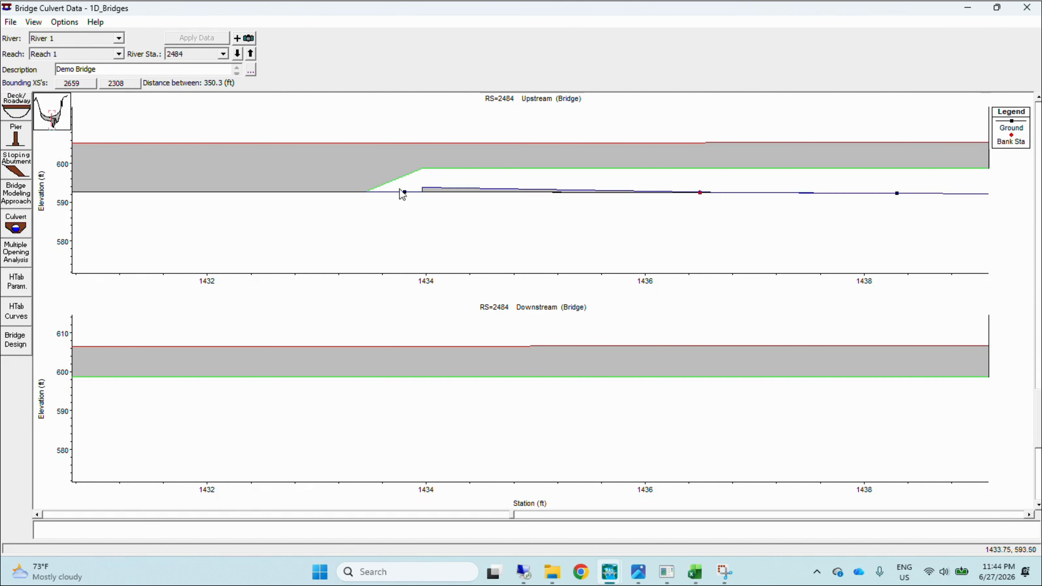
{"action": "left_click", "coordinate": [421, 169]}
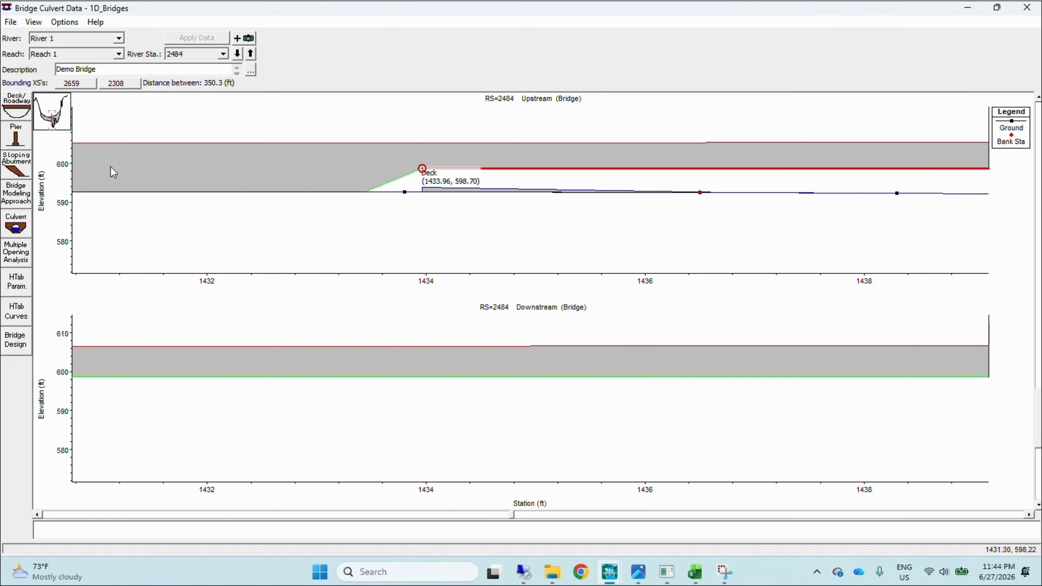
Insert a blank upstream row above station 1433.96 in the deck/roadway data
{"action": "left_click", "coordinate": [16, 136]}
{"action": "left_click", "coordinate": [220, 347]}
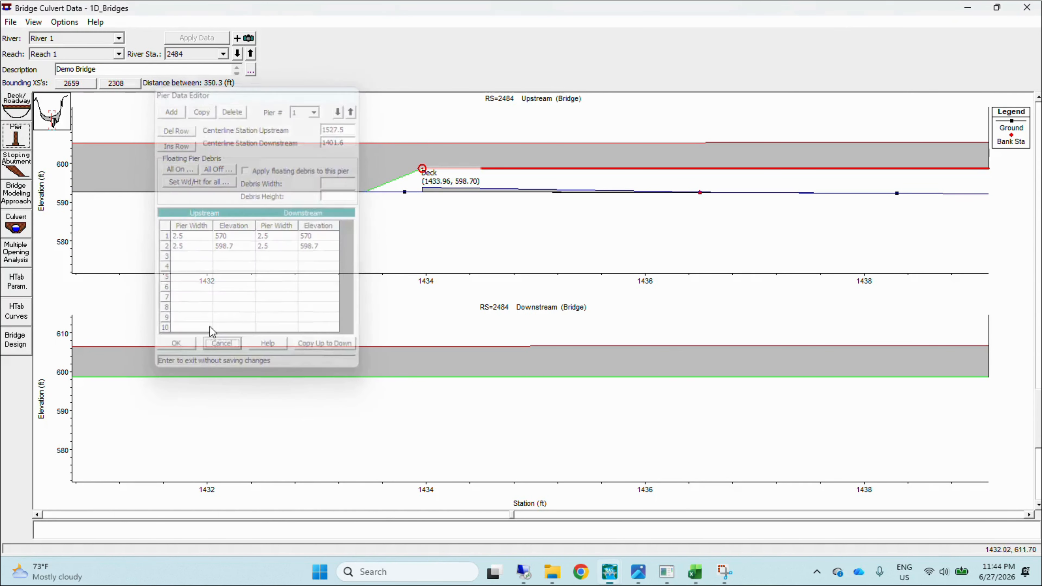
{"action": "left_click", "coordinate": [16, 105]}
{"action": "left_click_drag", "start_coordinate": [269, 99], "coordinate": [189, 107]}
{"action": "scroll", "coordinate": [150, 192], "scroll_direction": "down", "scroll_amount": 8}
{"action": "left_click", "coordinate": [122, 260]}
{"action": "scroll", "coordinate": [123, 267], "scroll_direction": "down", "scroll_amount": 20}
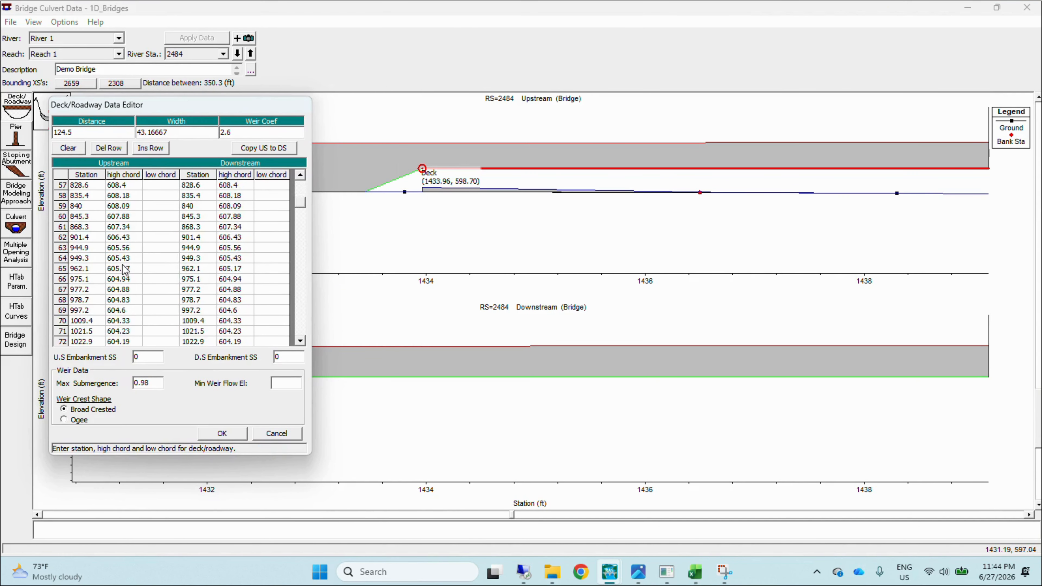
{"action": "left_click", "coordinate": [99, 288]}
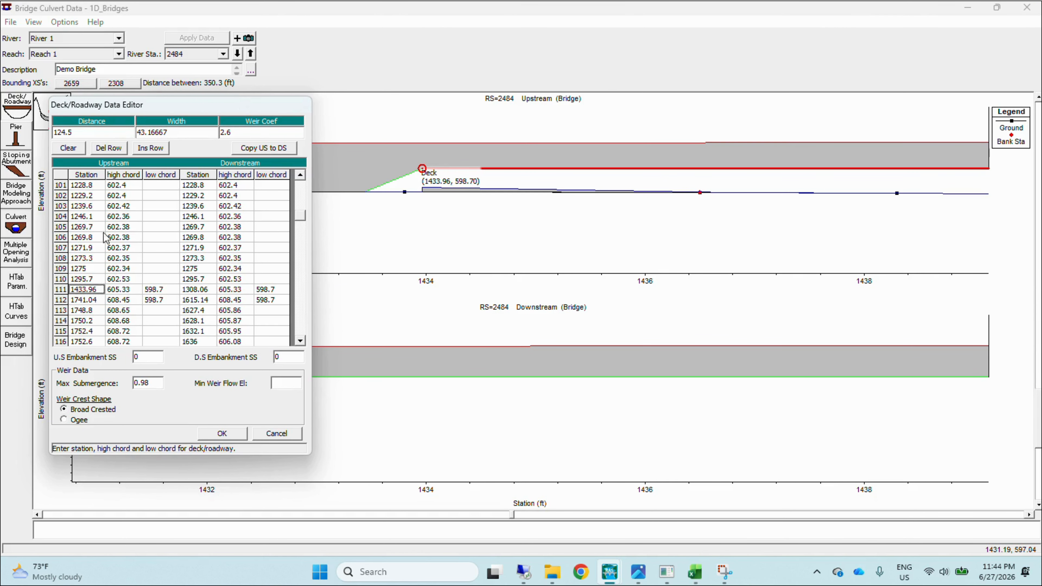
{"action": "left_click", "coordinate": [150, 148]}
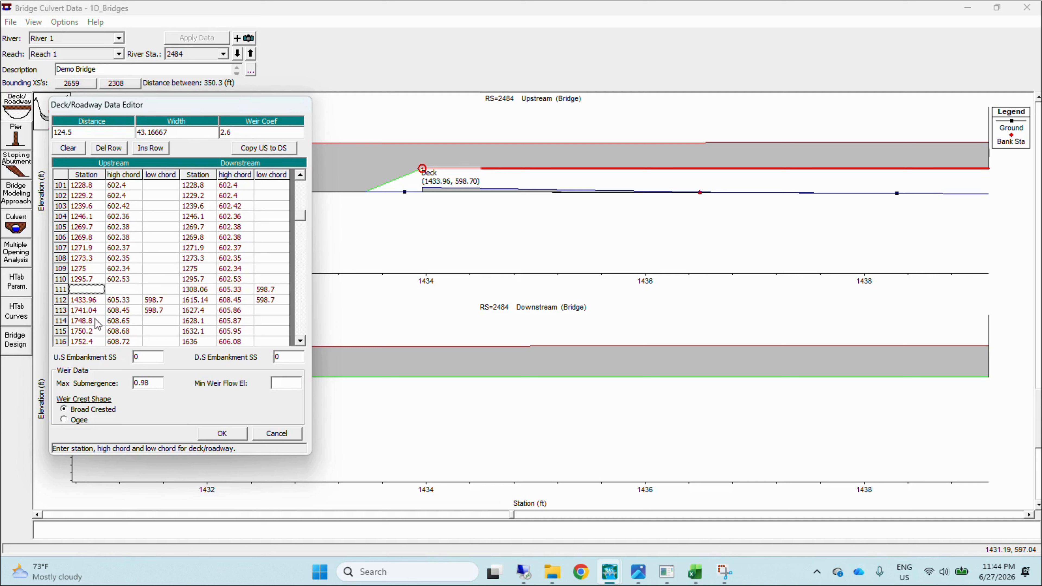
Enter station 1433.95 in the blank upstream row 111 of the deck/roadway data
{"action": "left_click", "coordinate": [91, 302]}
{"action": "left_click", "coordinate": [90, 291]}
{"action": "key", "text": "ctrl+v"}
{"action": "left_click", "coordinate": [98, 290]}
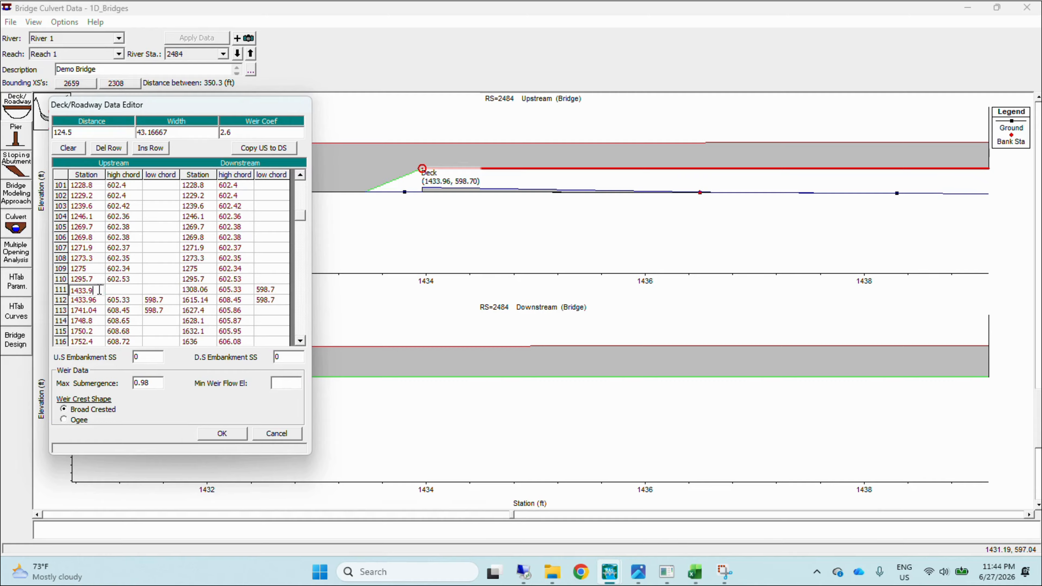
Copy the 602.53 high chord from row 110 into the new station 1433.95 row, accept the deck data and inspect the upstream section there
{"action": "left_click", "coordinate": [119, 280]}
{"action": "key", "text": "ctrl+c"}
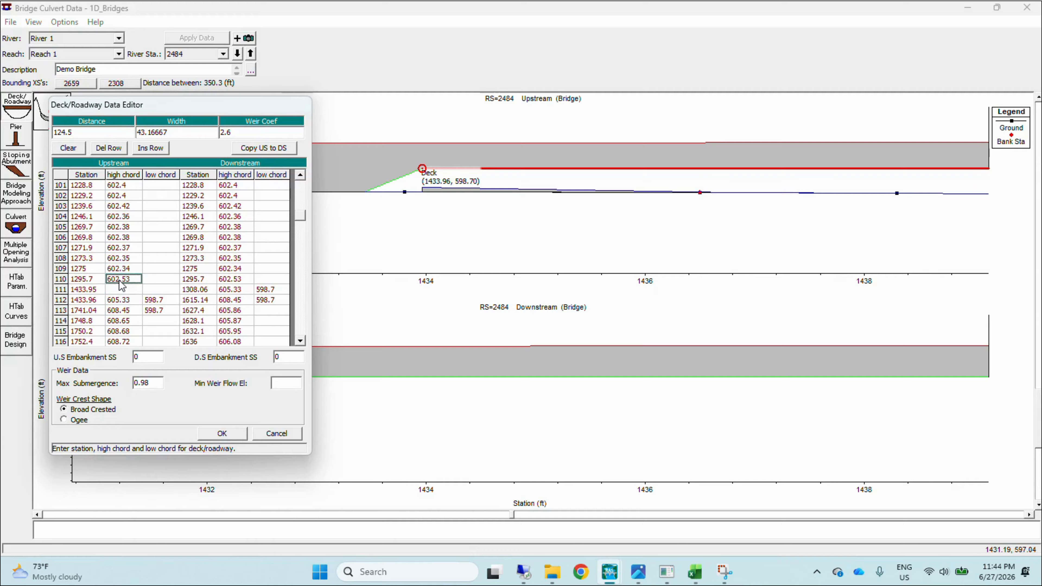
{"action": "left_click", "coordinate": [125, 288]}
{"action": "key", "text": "ctrl+v"}
{"action": "left_click", "coordinate": [121, 299]}
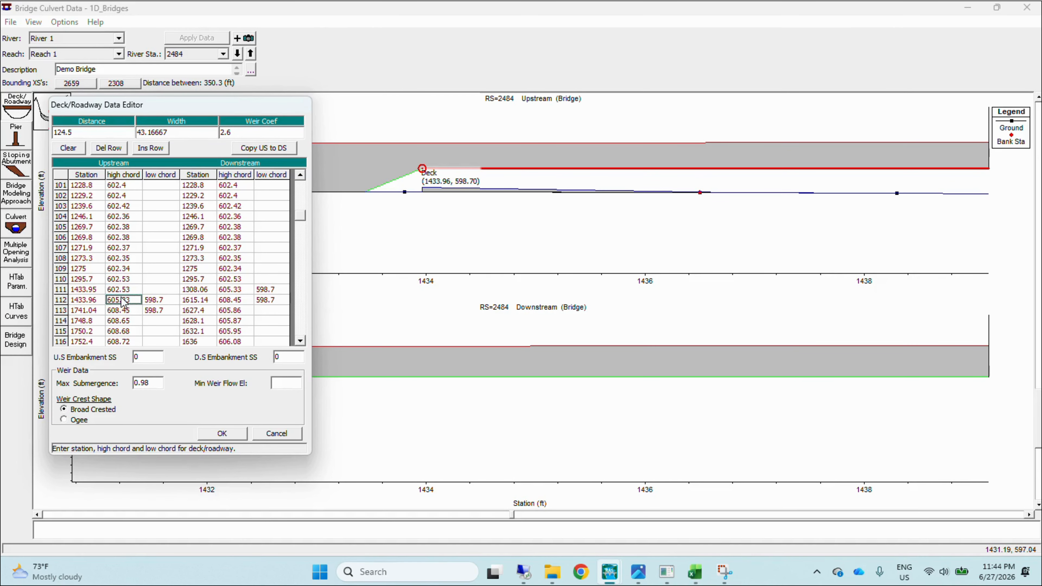
{"action": "left_click", "coordinate": [223, 433]}
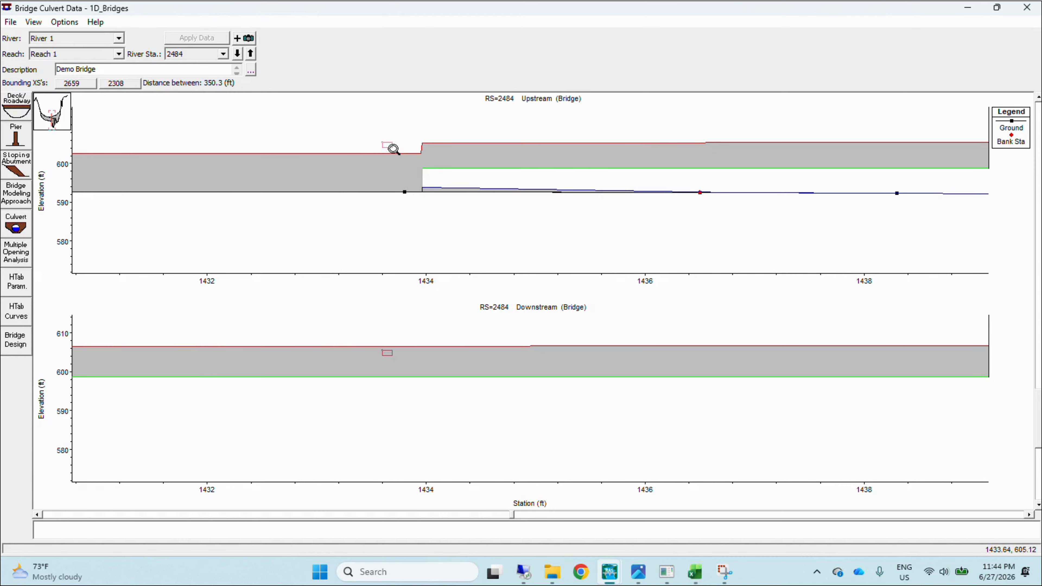
{"action": "left_click_drag", "start_coordinate": [393, 149], "coordinate": [513, 239]}
{"action": "right_click", "coordinate": [337, 125]}
{"action": "left_click", "coordinate": [349, 136]}
{"action": "left_click_drag", "start_coordinate": [312, 141], "coordinate": [419, 234]}
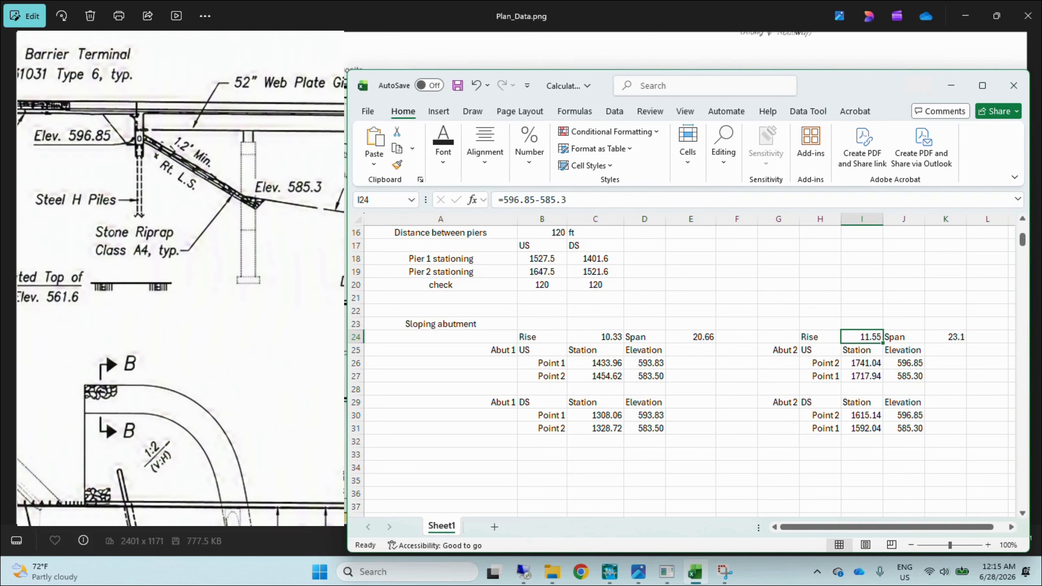
Review the Abut 2 span formula in the spreadsheet and the upstream and downstream Point 2 station formulas against the stationing ends
{"action": "left_click", "coordinate": [956, 336]}
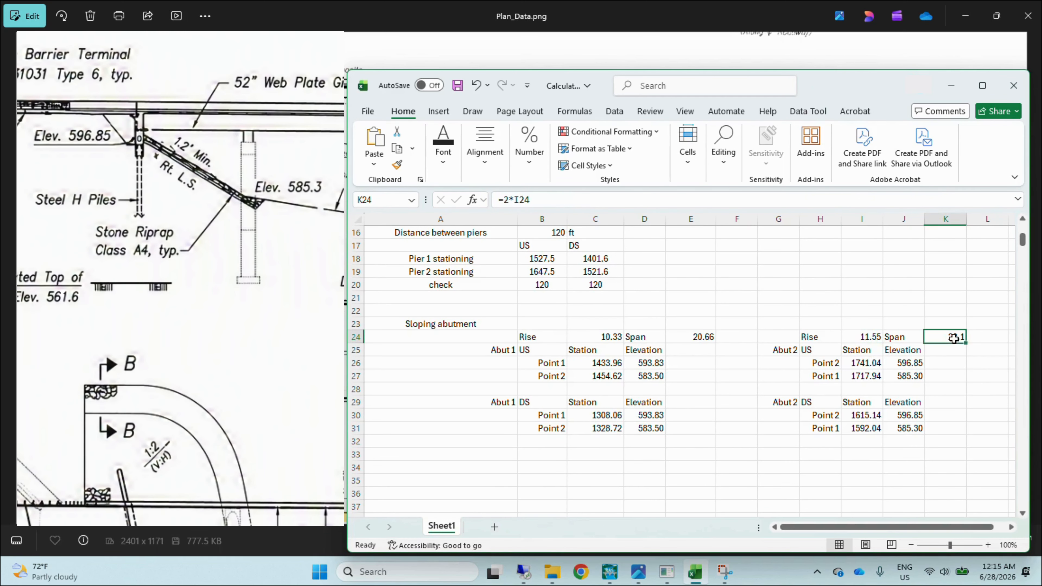
{"action": "left_click", "coordinate": [866, 364]}
{"action": "scroll", "coordinate": [792, 356], "scroll_direction": "up", "scroll_amount": 2}
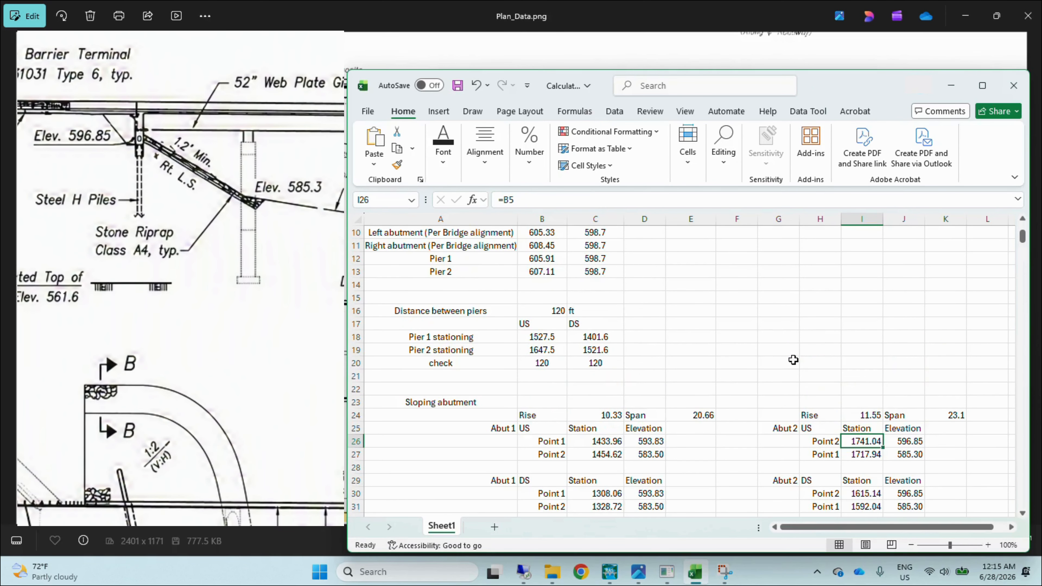
{"action": "double_click", "coordinate": [868, 441]}
{"action": "scroll", "coordinate": [868, 441], "scroll_direction": "up", "scroll_amount": 2}
{"action": "scroll", "coordinate": [533, 252], "scroll_direction": "up", "scroll_amount": 1}
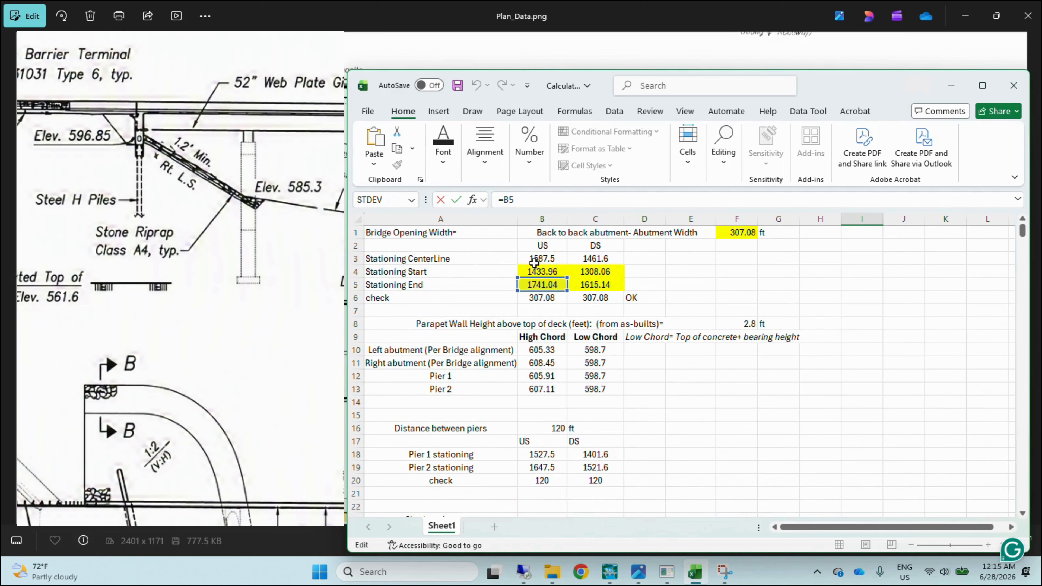
{"action": "scroll", "coordinate": [584, 277], "scroll_direction": "down", "scroll_amount": 4}
{"action": "double_click", "coordinate": [866, 455]}
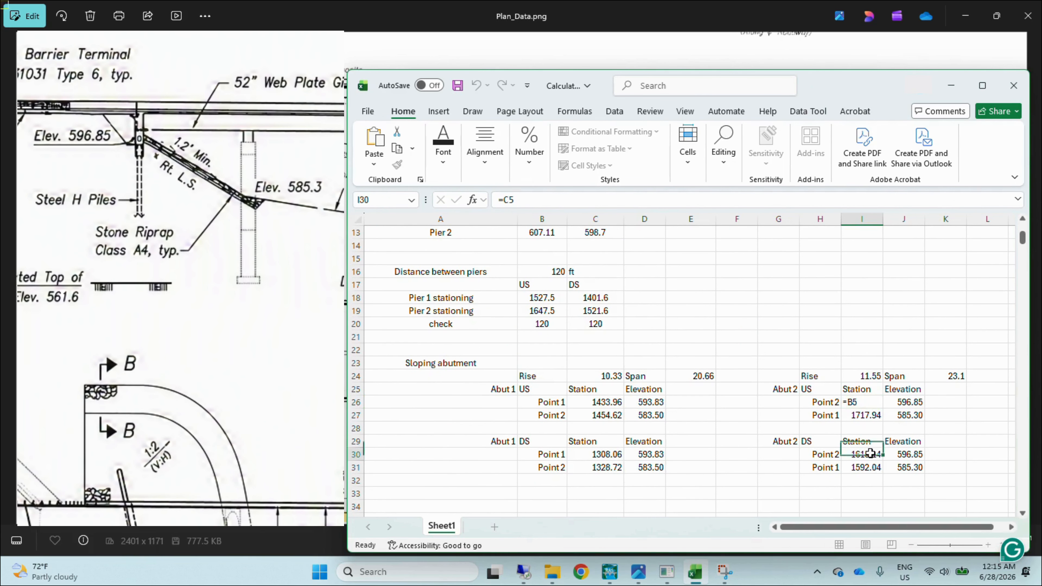
{"action": "scroll", "coordinate": [718, 365], "scroll_direction": "up", "scroll_amount": 4}
{"action": "scroll", "coordinate": [563, 305], "scroll_direction": "down", "scroll_amount": 4}
{"action": "left_click", "coordinate": [795, 482]}
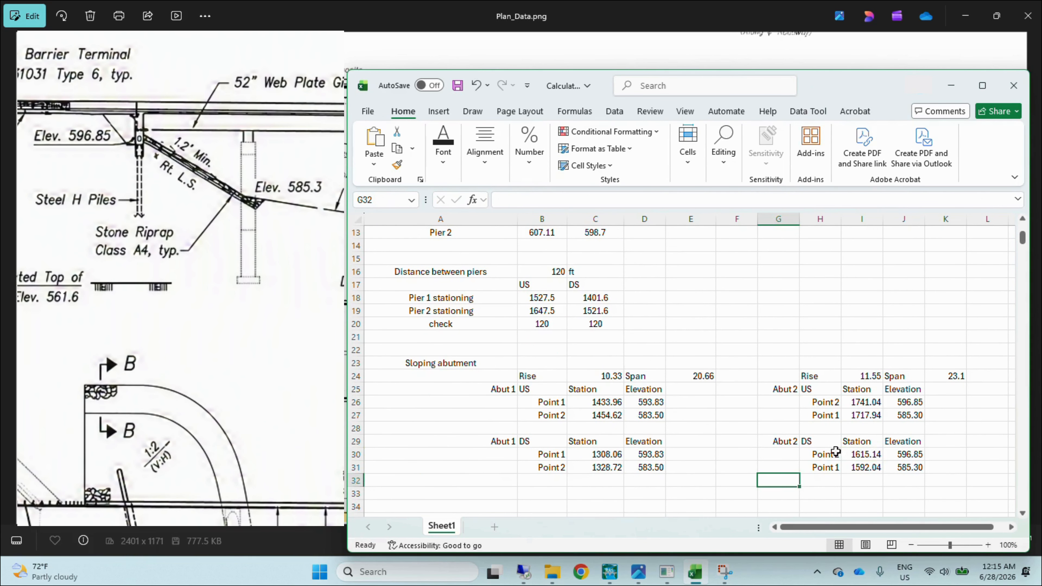
Review the formulas behind the Abut 2 Point 1 stations and elevations for the upstream and downstream sides
{"action": "left_click", "coordinate": [865, 416]}
{"action": "double_click", "coordinate": [865, 415]}
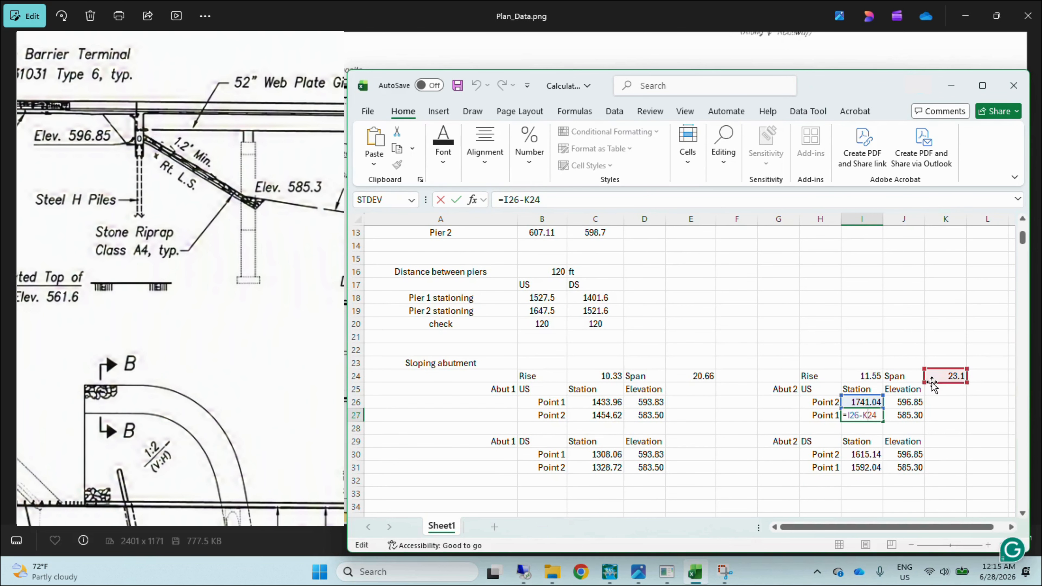
{"action": "key", "text": "Escape"}
{"action": "double_click", "coordinate": [903, 417]}
{"action": "scroll", "coordinate": [826, 459], "scroll_direction": "down", "scroll_amount": 1}
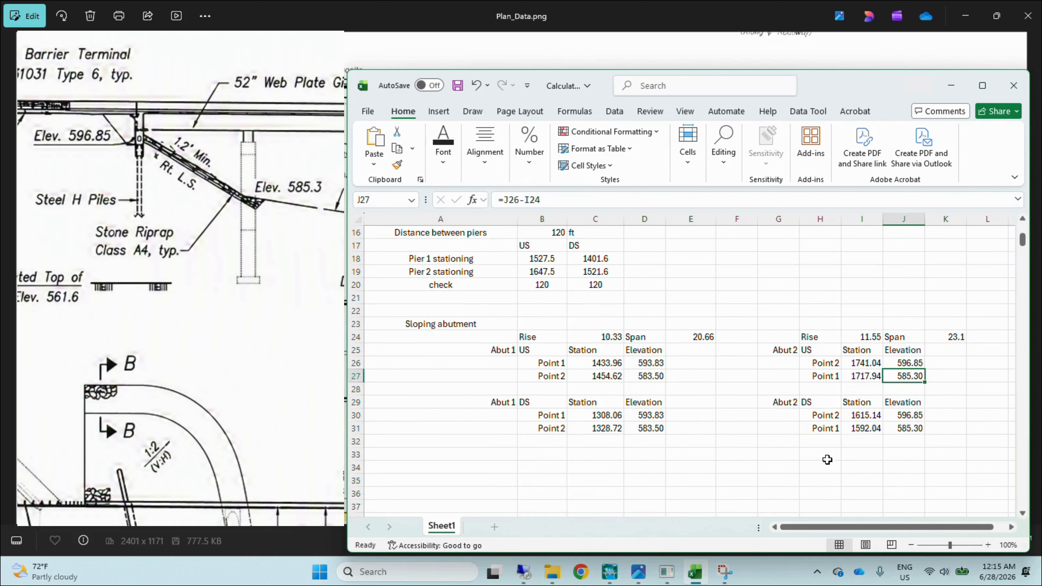
{"action": "left_click", "coordinate": [821, 466]}
{"action": "double_click", "coordinate": [860, 426]}
{"action": "key", "text": "Escape"}
{"action": "double_click", "coordinate": [905, 429]}
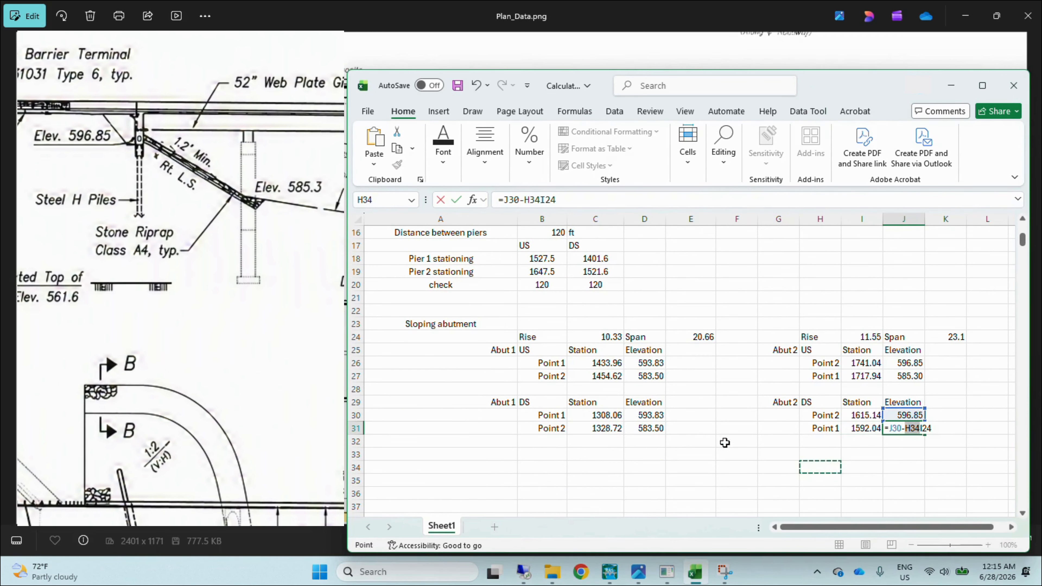
{"action": "key", "text": "Escape"}
{"action": "left_click", "coordinate": [743, 450]}
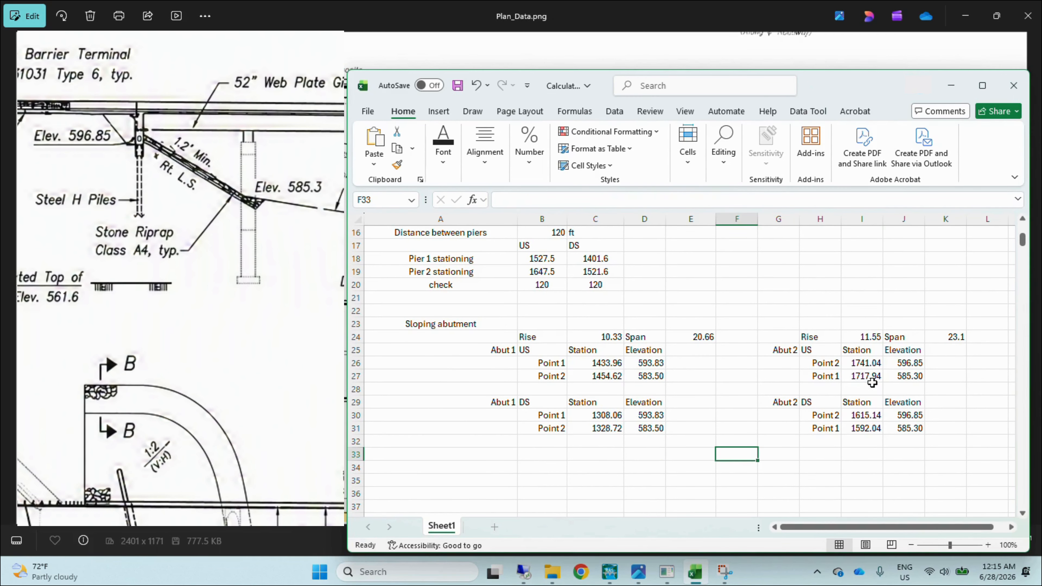
Transfer the Abut 2 US Point 1 values, 1717.94 and 585.30, from the spreadsheet into Abutment 2's first upstream row in HEC-RAS
{"action": "left_click_drag", "start_coordinate": [852, 374], "coordinate": [905, 376]}
{"action": "key", "text": "ctrl+c"}
{"action": "left_click", "coordinate": [610, 572]}
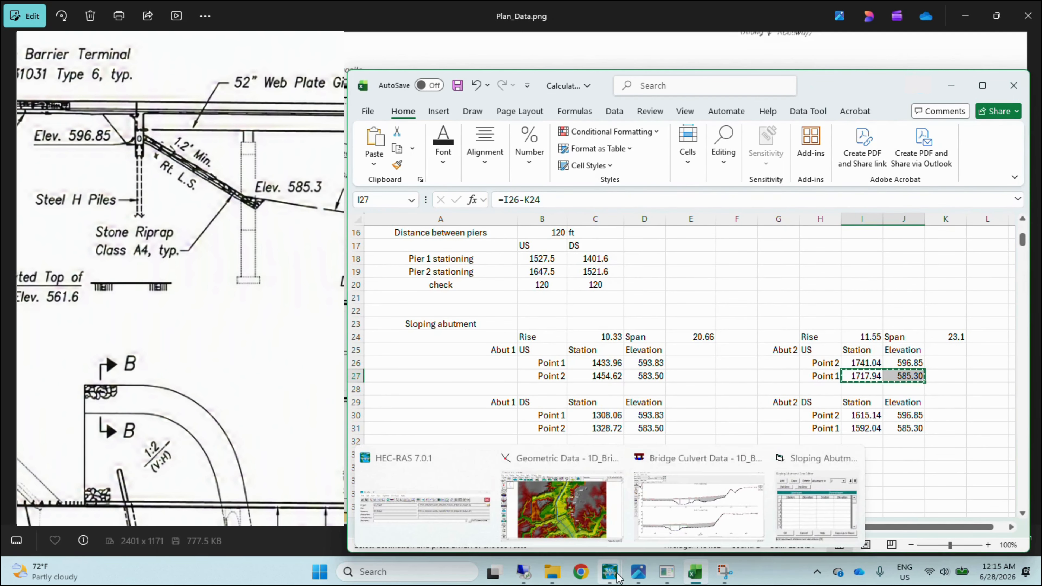
{"action": "left_click", "coordinate": [826, 517]}
{"action": "left_click_drag", "start_coordinate": [221, 236], "coordinate": [267, 237]}
{"action": "key", "text": "ctrl+v"}
{"action": "left_click", "coordinate": [271, 256]}
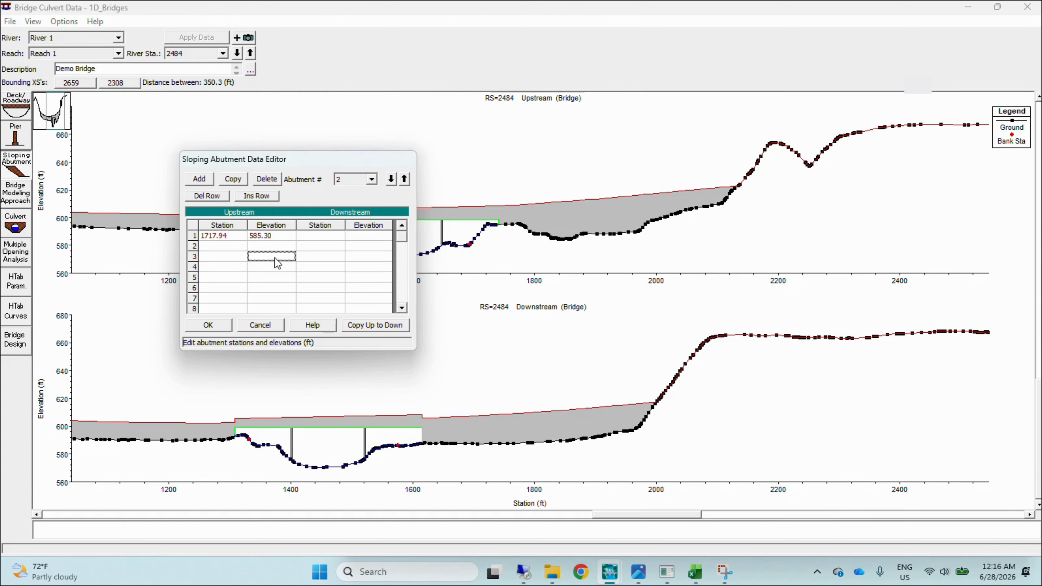
Try to bring the Abut 2 US Point 2 station and elevation over to Abutment 2's second upstream row
{"action": "left_click", "coordinate": [697, 575]}
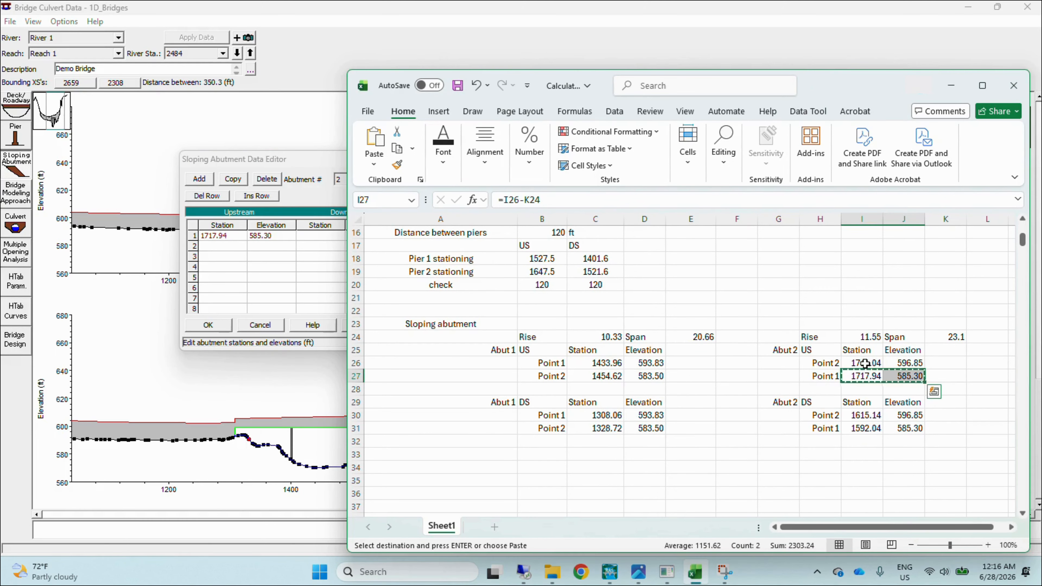
{"action": "left_click_drag", "start_coordinate": [864, 363], "coordinate": [905, 362]}
{"action": "key", "text": "ctrl+q"}
{"action": "left_click_drag", "start_coordinate": [231, 247], "coordinate": [254, 244]}
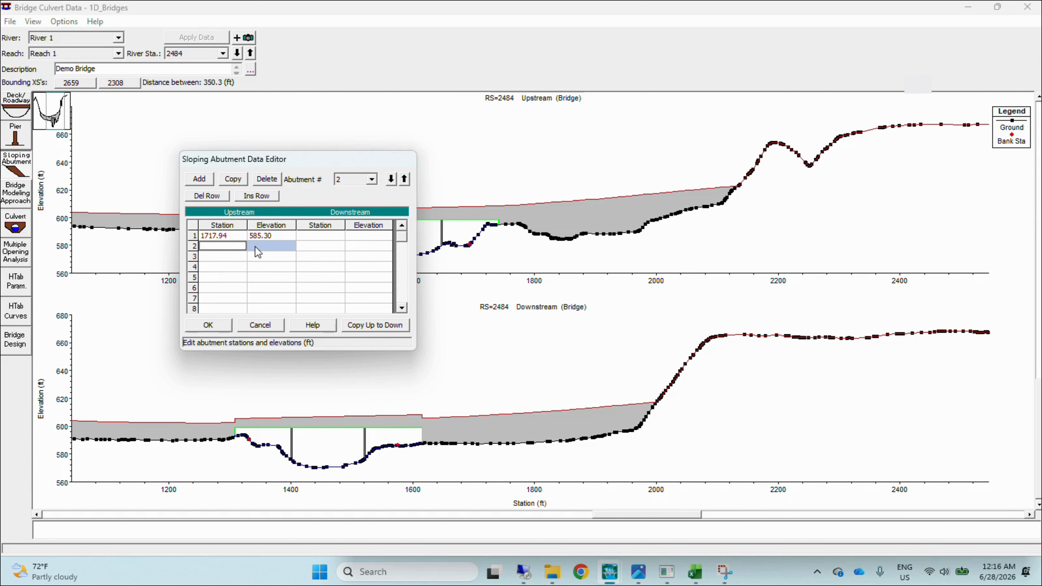
Copy Abut 2 US Point 2, 1741.04 and 596.85, into Abutment 2's second upstream row and apply the upstream data to the downstream side
{"action": "left_click", "coordinate": [695, 571]}
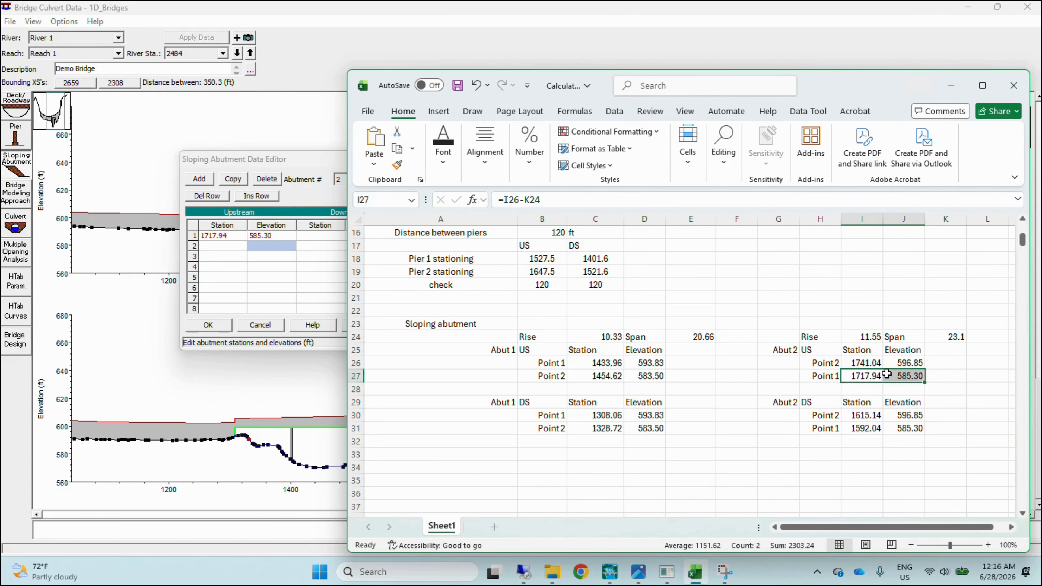
{"action": "left_click_drag", "start_coordinate": [864, 363], "coordinate": [906, 362]}
{"action": "key", "text": "ctrl+c"}
{"action": "left_click", "coordinate": [271, 246]}
{"action": "key", "text": "ctrl+v"}
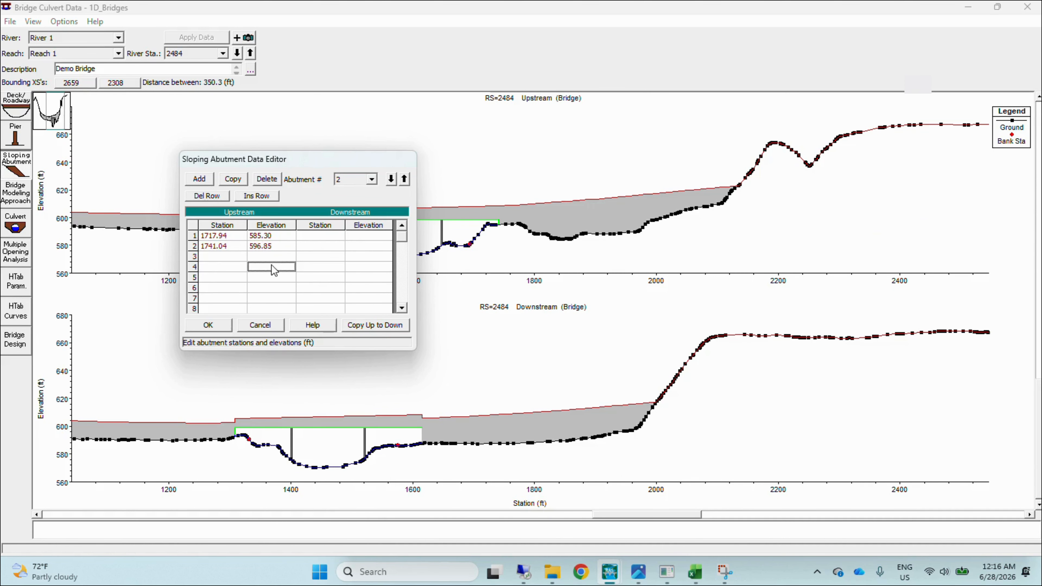
{"action": "left_click", "coordinate": [375, 325]}
{"action": "left_click", "coordinate": [222, 325]}
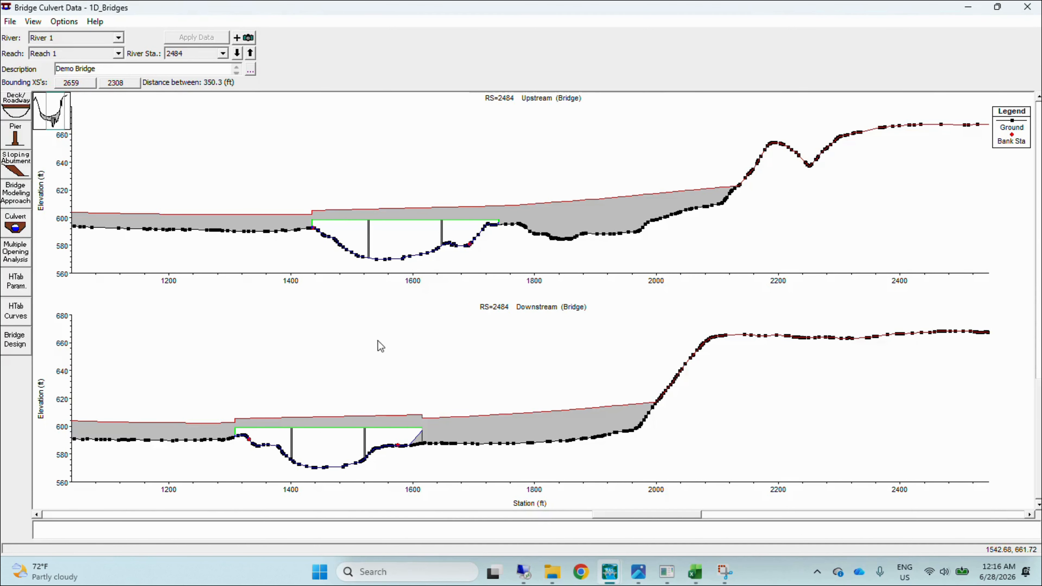
Examine the upstream section around station 1741, checking Abutment 2 against the deck's low chord and the ground, and restore the full plot
{"action": "right_click", "coordinate": [484, 196]}
{"action": "left_click", "coordinate": [494, 202]}
{"action": "left_click_drag", "start_coordinate": [432, 187], "coordinate": [547, 245]}
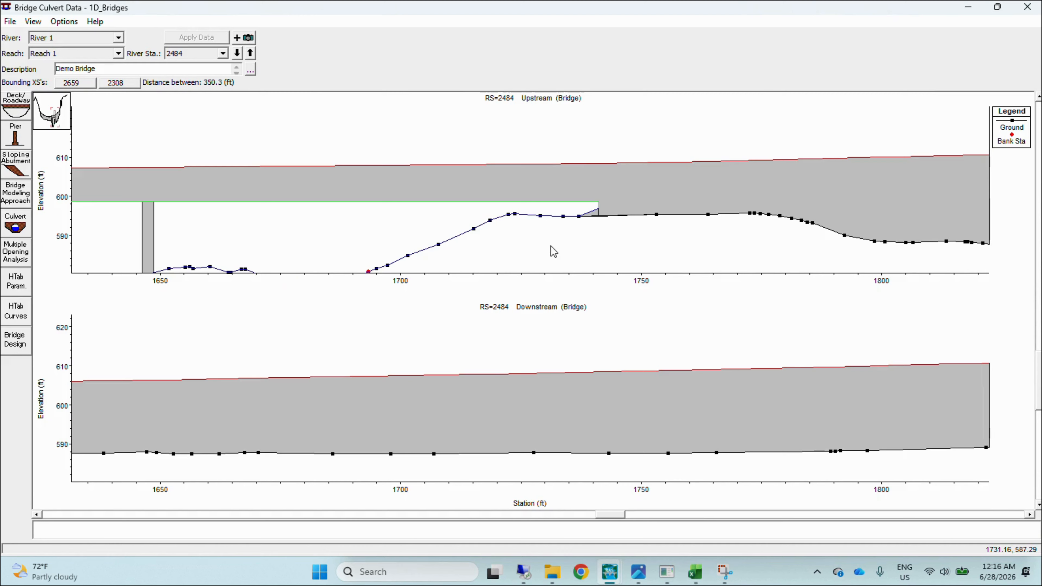
{"action": "right_click", "coordinate": [605, 160]}
{"action": "left_click", "coordinate": [640, 164]}
{"action": "left_click_drag", "start_coordinate": [552, 161], "coordinate": [674, 275]}
{"action": "right_click", "coordinate": [375, 155]}
{"action": "left_click", "coordinate": [389, 179]}
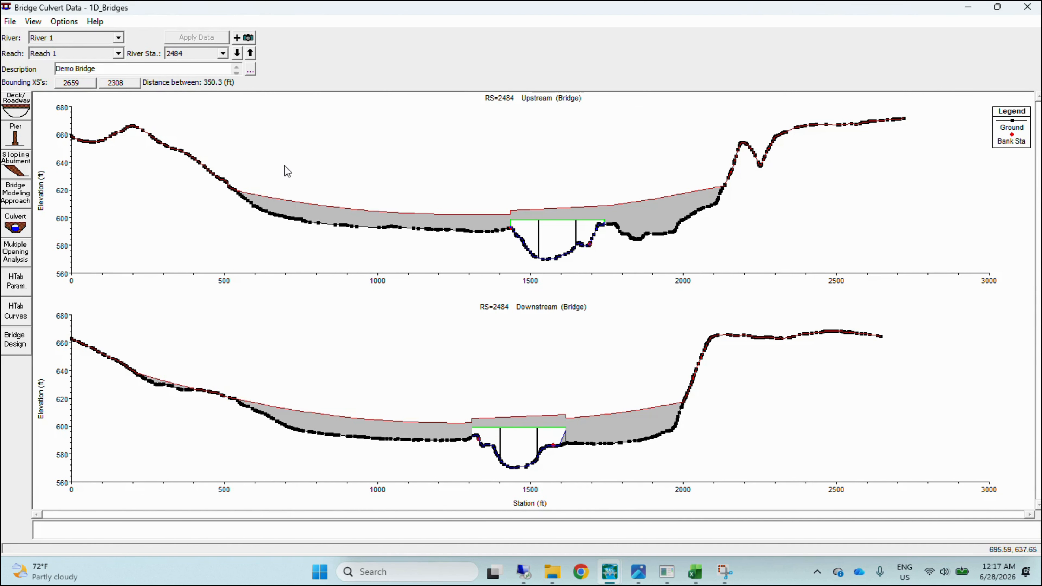
Set the bridge modeling approach to Pressure and/or Weir for high flows, keeping Highest Energy Answer for low flows, and accept it
{"action": "left_click", "coordinate": [15, 196]}
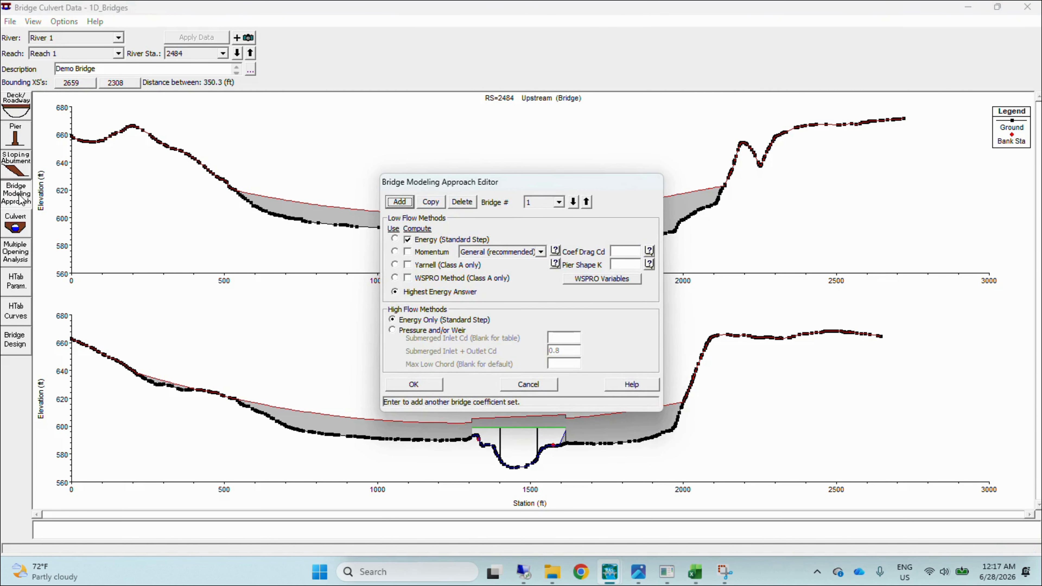
{"action": "left_click_drag", "start_coordinate": [513, 192], "coordinate": [446, 169]}
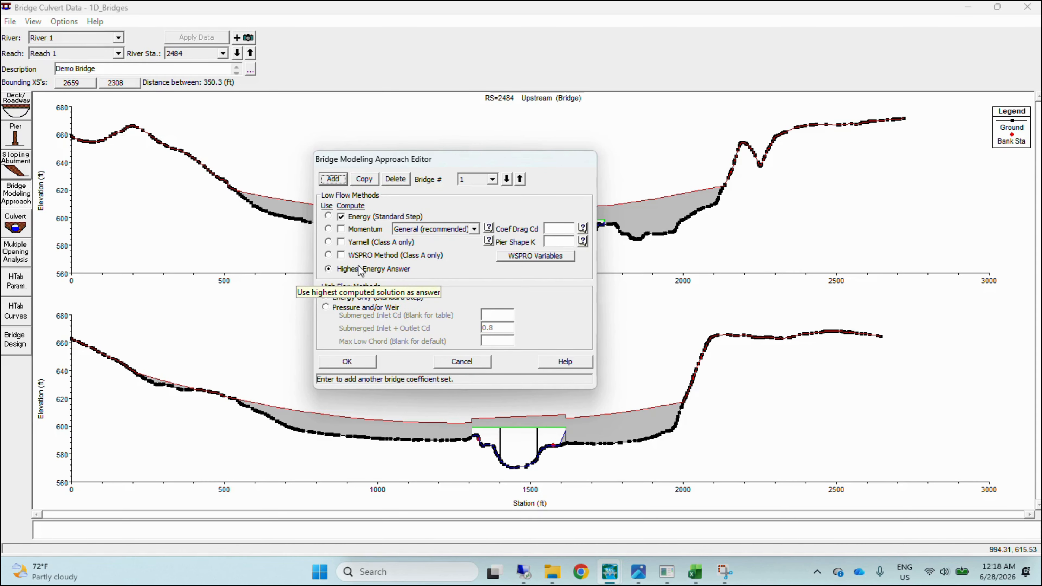
{"action": "left_click", "coordinate": [336, 307]}
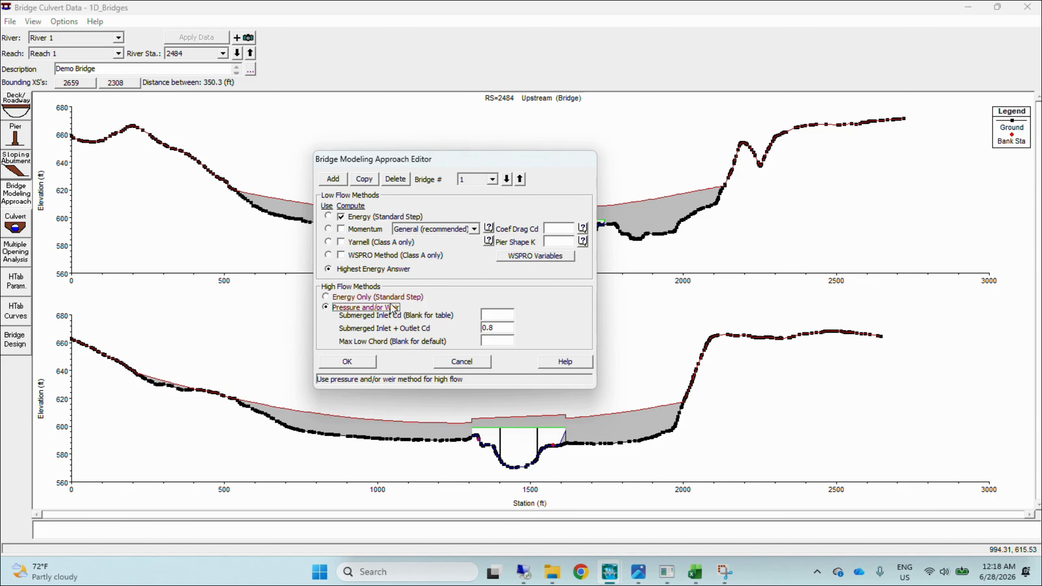
{"action": "key", "text": "Up"}
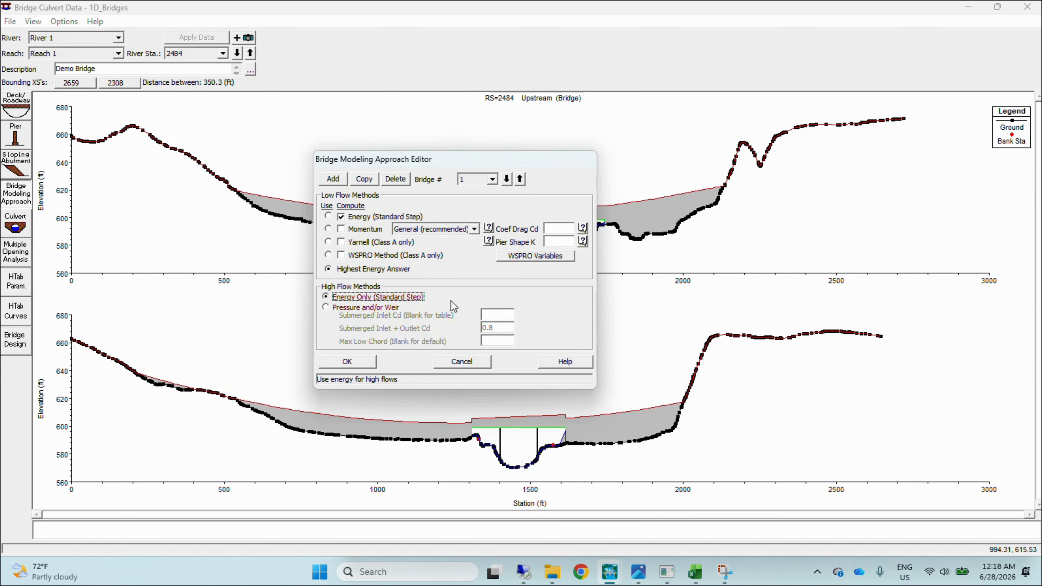
{"action": "left_click", "coordinate": [348, 311]}
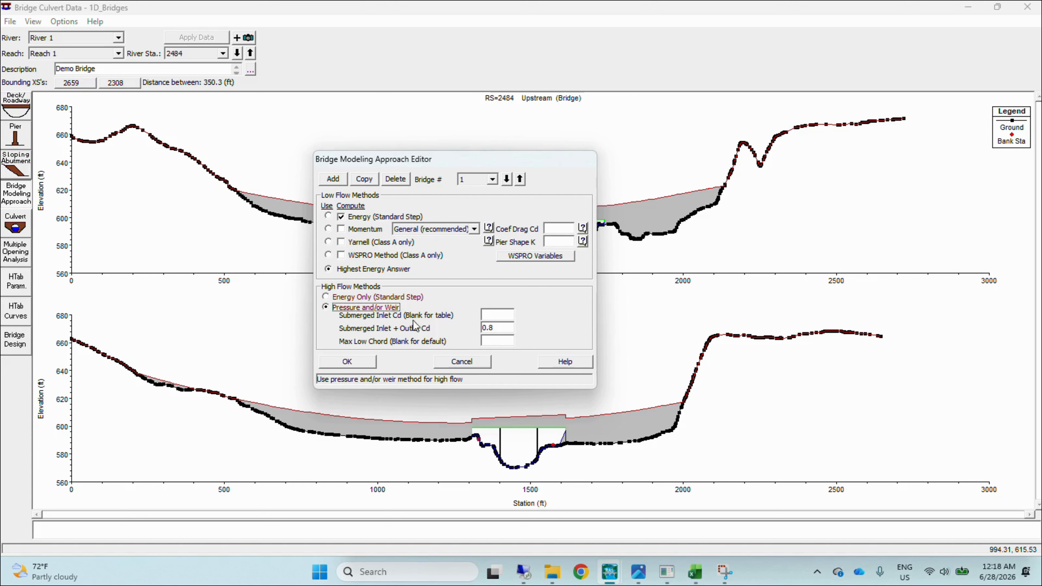
{"action": "left_click", "coordinate": [356, 363]}
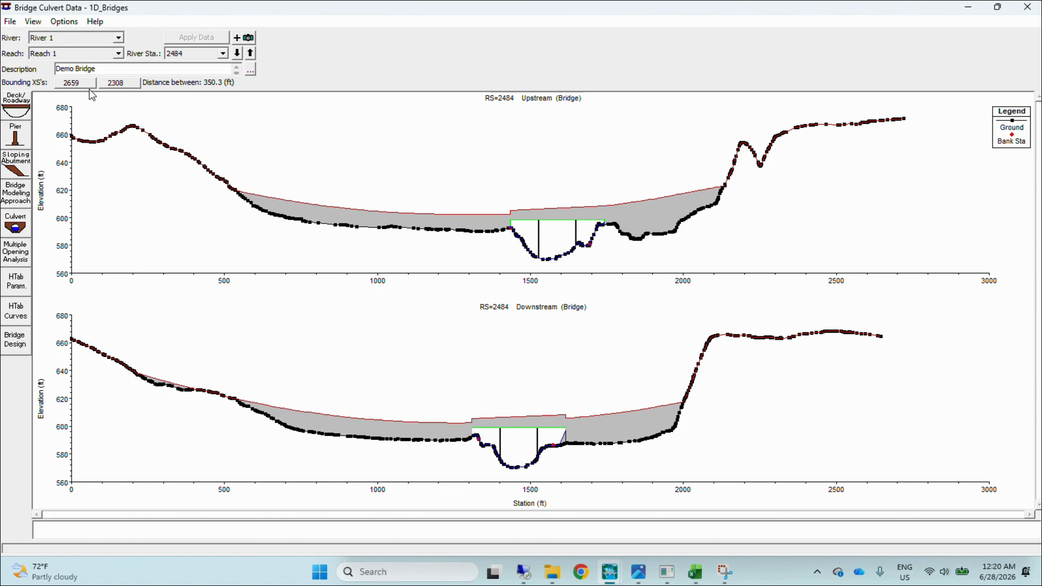
Open the upstream bounding cross section 2659 without adding ineffective flow areas, describe it as US XS and apply the data
{"action": "left_click", "coordinate": [75, 82]}
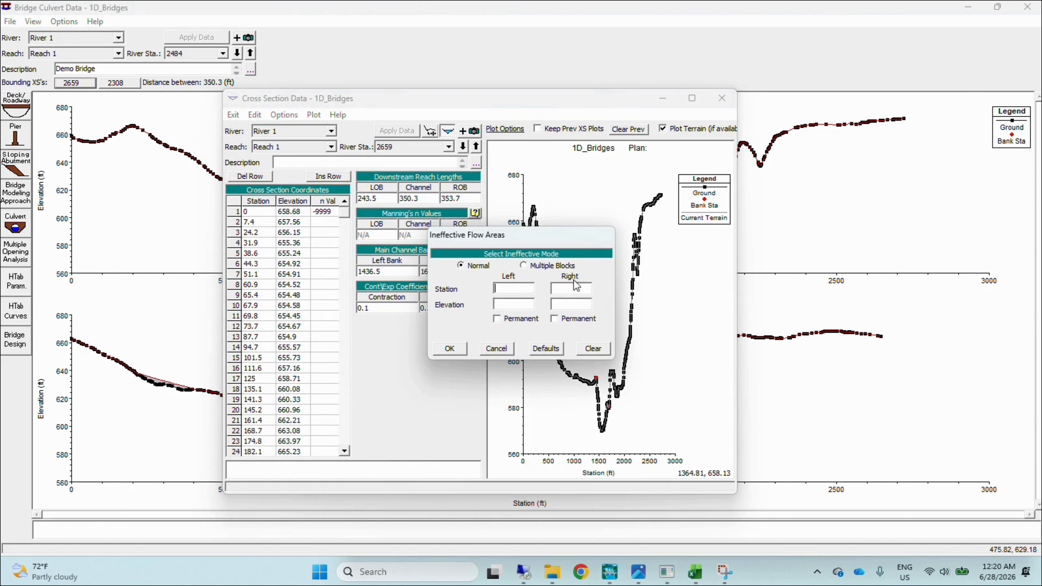
{"action": "left_click", "coordinate": [495, 348]}
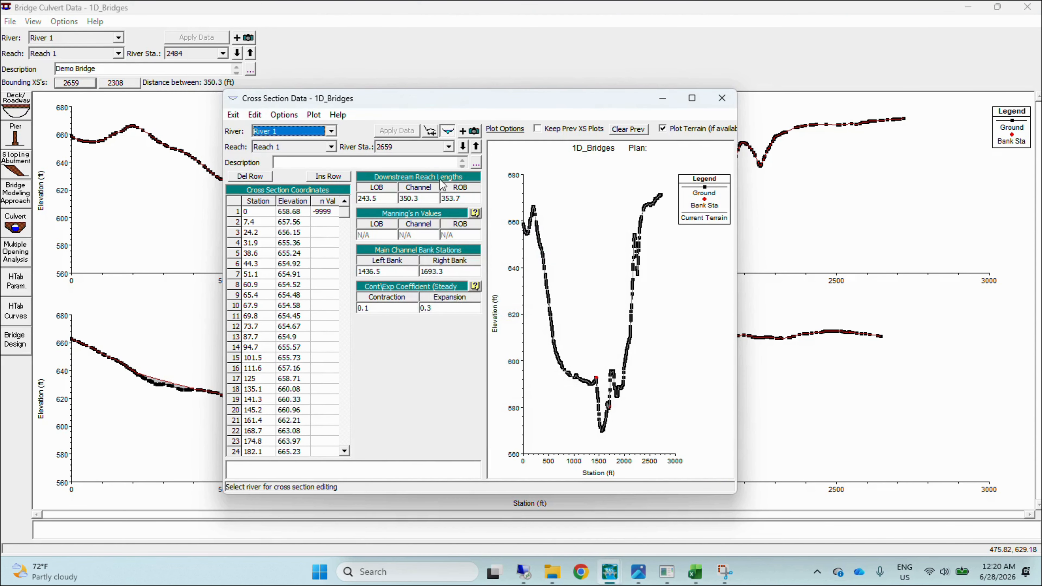
{"action": "left_click", "coordinate": [692, 98]}
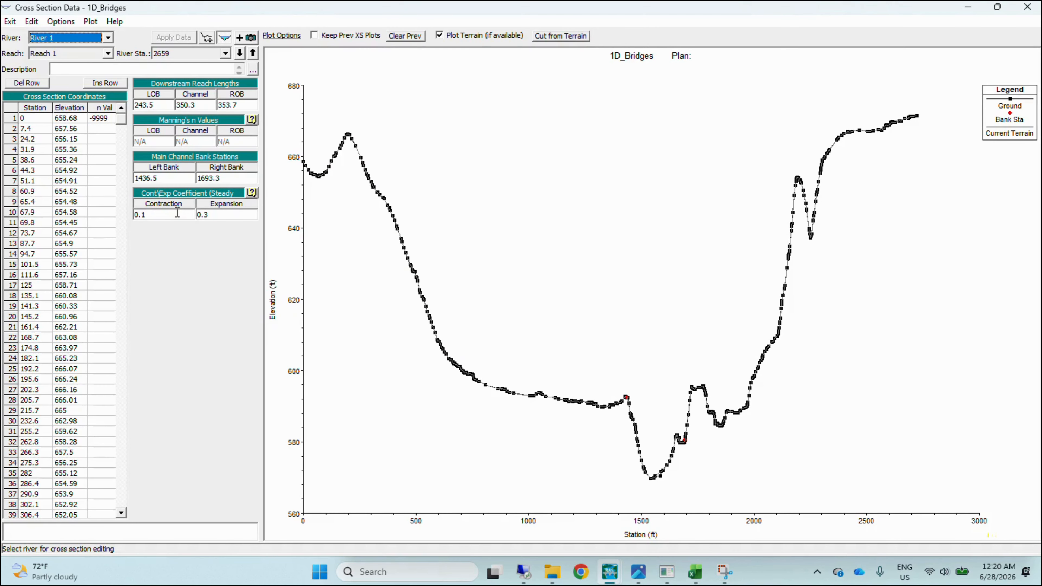
{"action": "left_click", "coordinate": [123, 69]}
{"action": "key", "text": "Caps_Lock"}
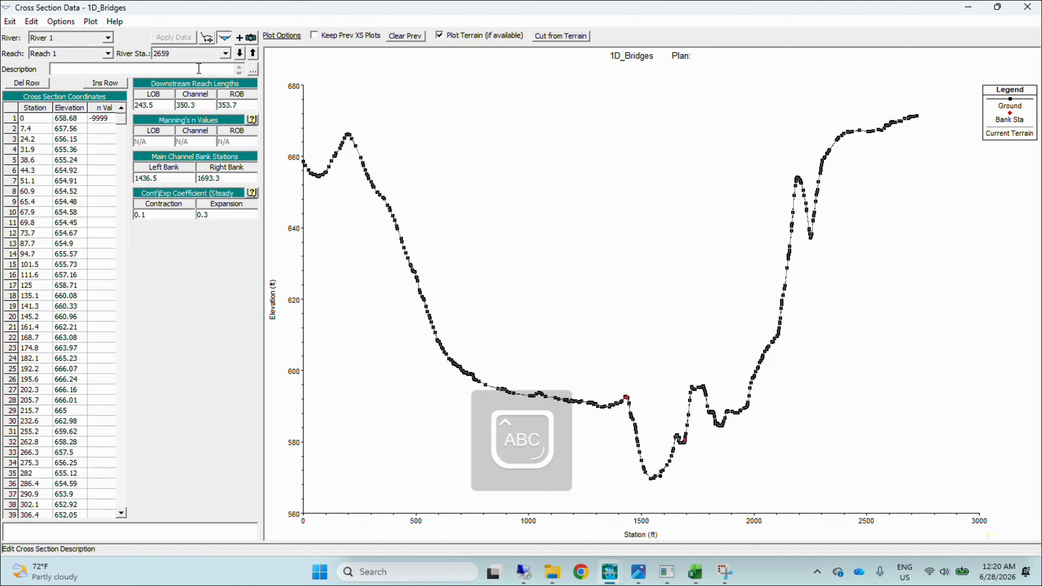
{"action": "type", "text": "US X"}
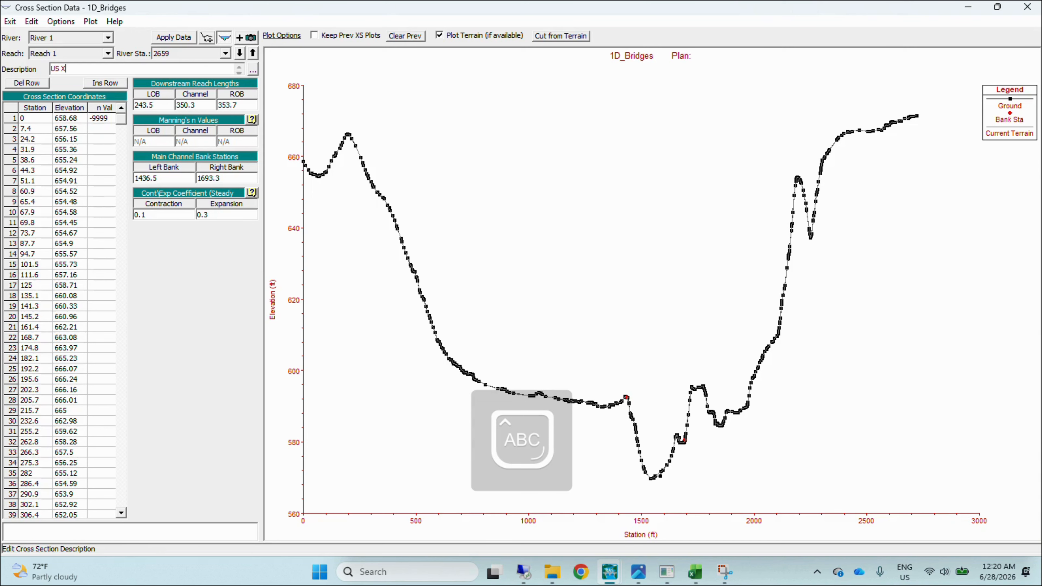
{"action": "type", "text": "S"}
{"action": "left_click", "coordinate": [174, 37]}
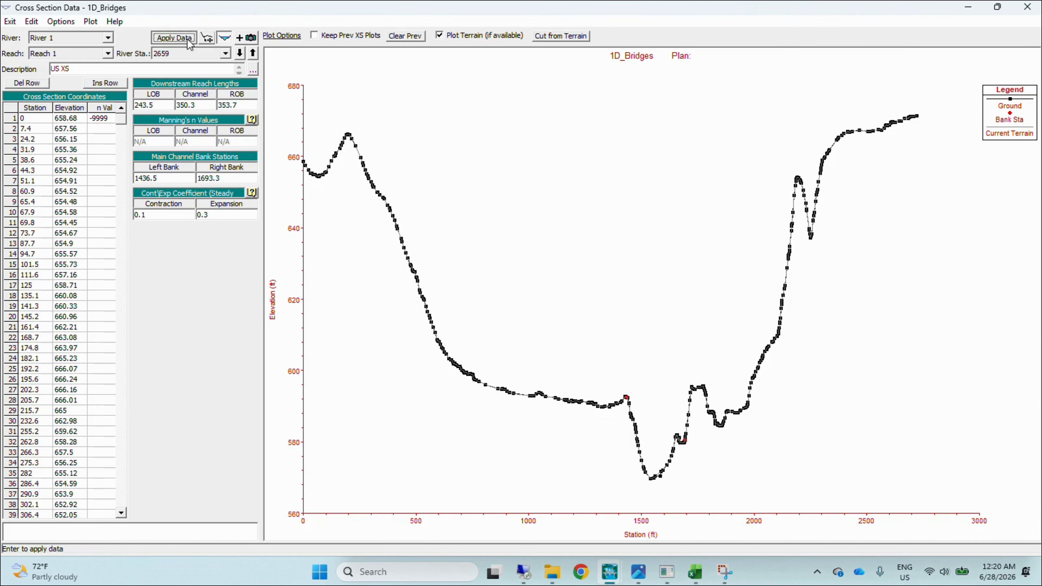
Set the contraction coefficient to 0.3 and the expansion coefficient to 0.5 at cross section 2659 and apply the data
{"action": "left_click", "coordinate": [181, 215]}
{"action": "key", "text": "BackSpace"}
{"action": "type", "text": "3"}
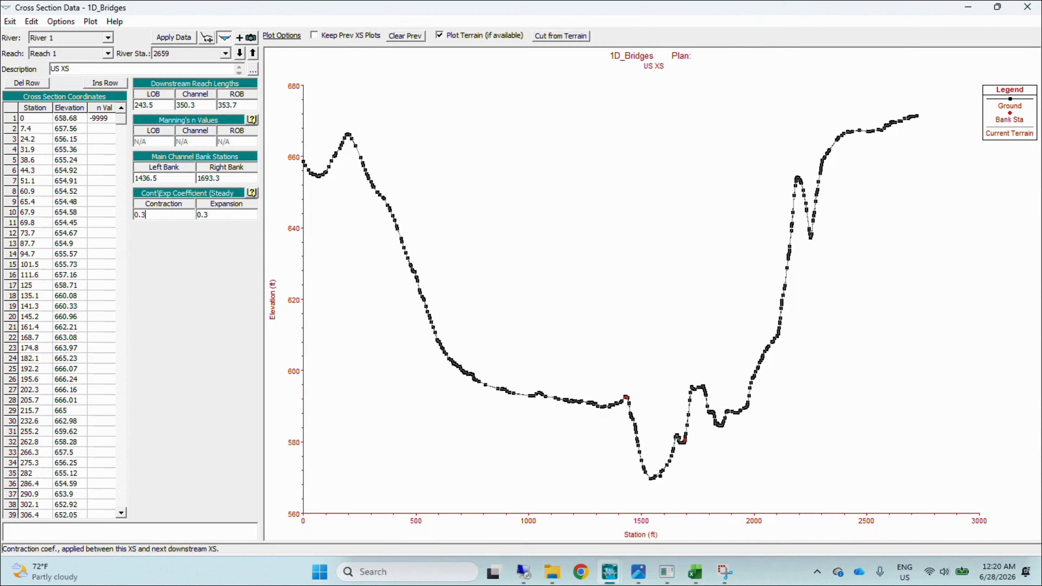
{"action": "left_click", "coordinate": [224, 214]}
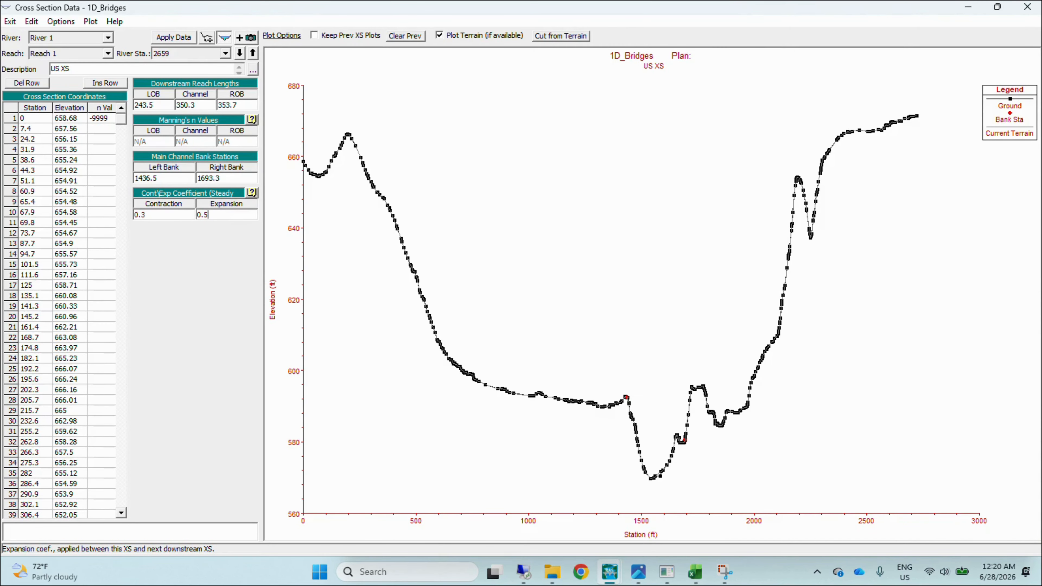
{"action": "left_click", "coordinate": [174, 37]}
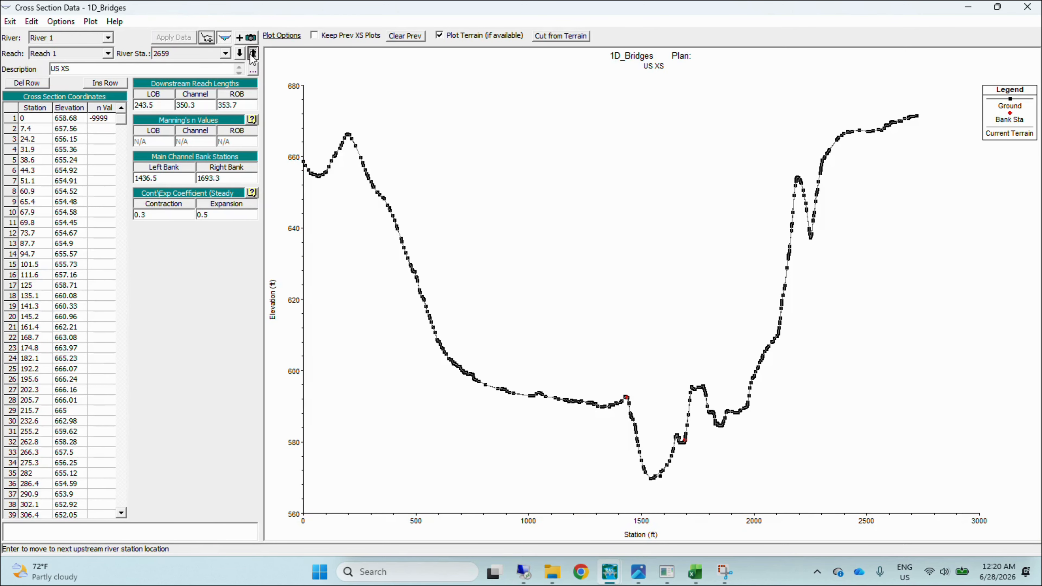
Set contraction to 0.3 and expansion to 0.5 at the upstream cross section 3390 and apply the data
{"action": "left_click", "coordinate": [253, 53]}
{"action": "left_click", "coordinate": [164, 215]}
{"action": "key", "text": "BackSpace"}
{"action": "type", "text": "3"}
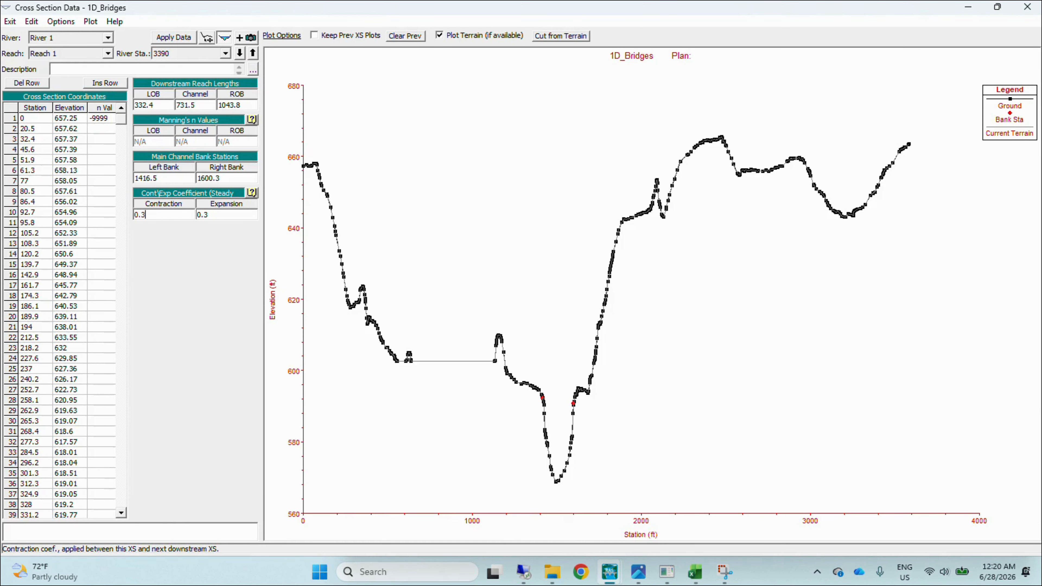
{"action": "left_click", "coordinate": [220, 217]}
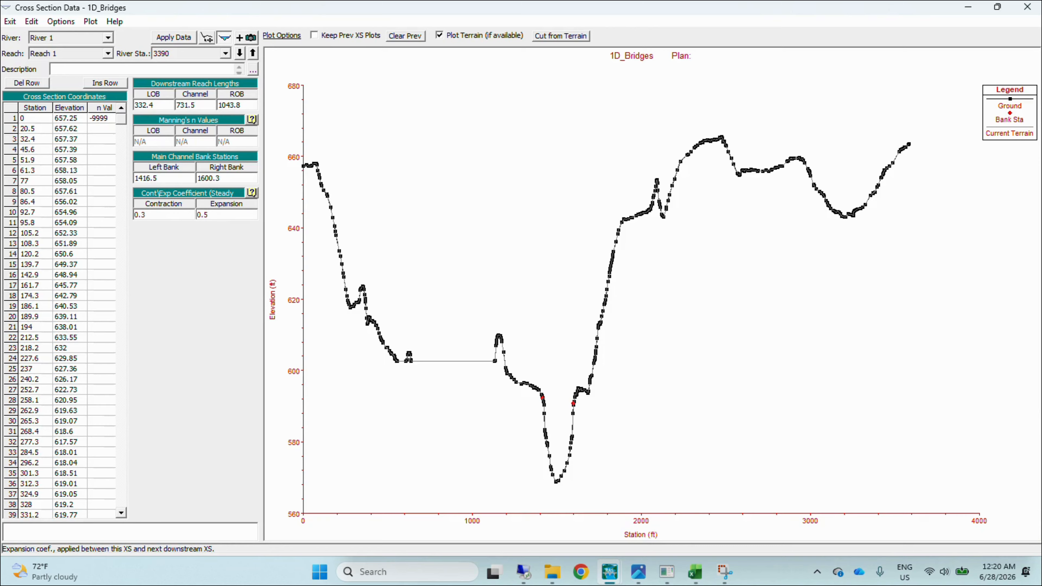
{"action": "left_click", "coordinate": [173, 37]}
Go to the downstream bounding cross section 2308 and set its contraction and expansion coefficients to 0.3 and 0.5
{"action": "left_click", "coordinate": [240, 53]}
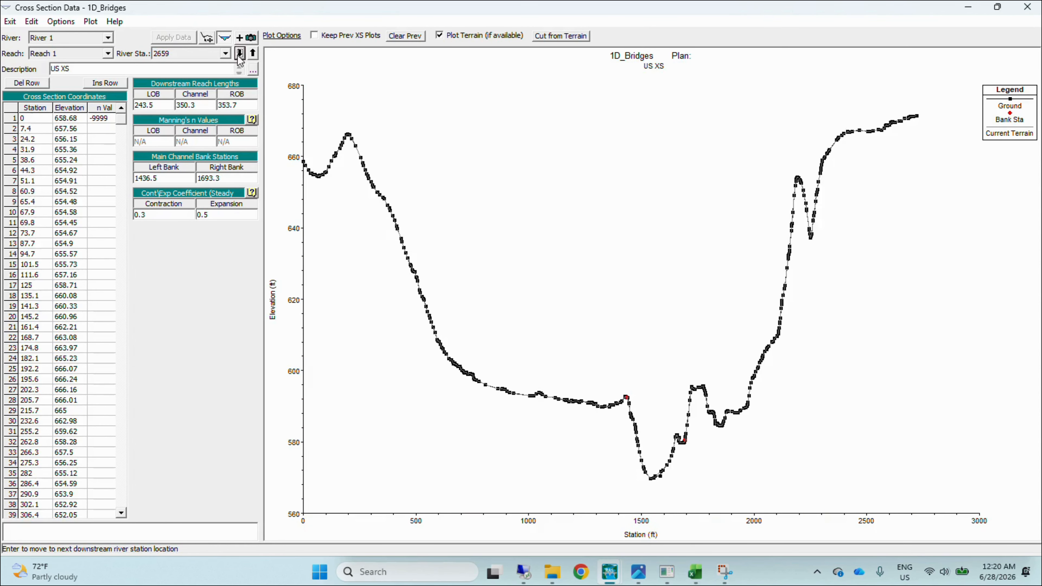
{"action": "left_click", "coordinate": [239, 53]}
{"action": "left_click", "coordinate": [177, 213]}
{"action": "key", "text": "BackSpace"}
{"action": "type", "text": "3"}
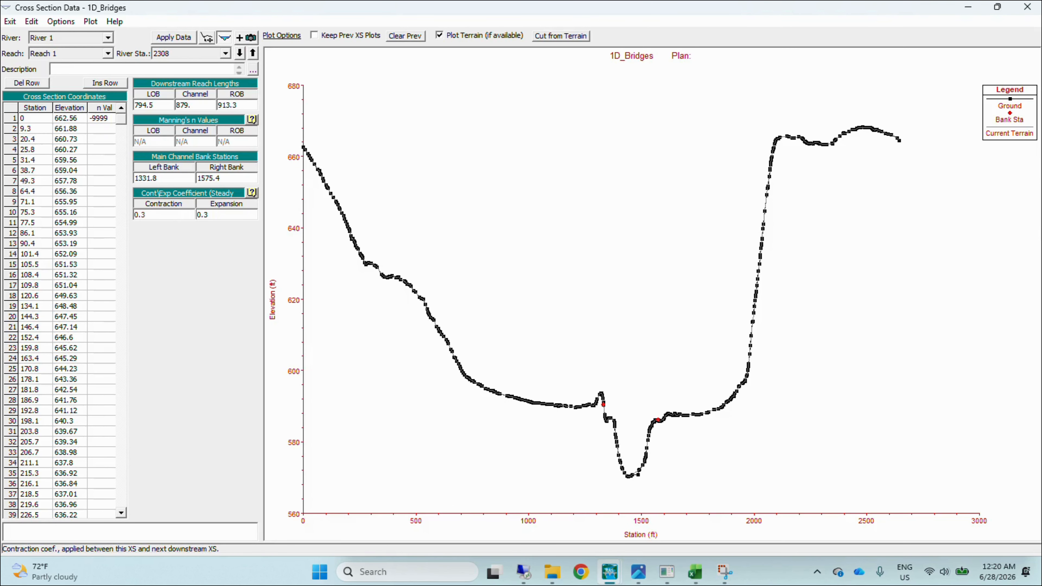
{"action": "left_click", "coordinate": [225, 213]}
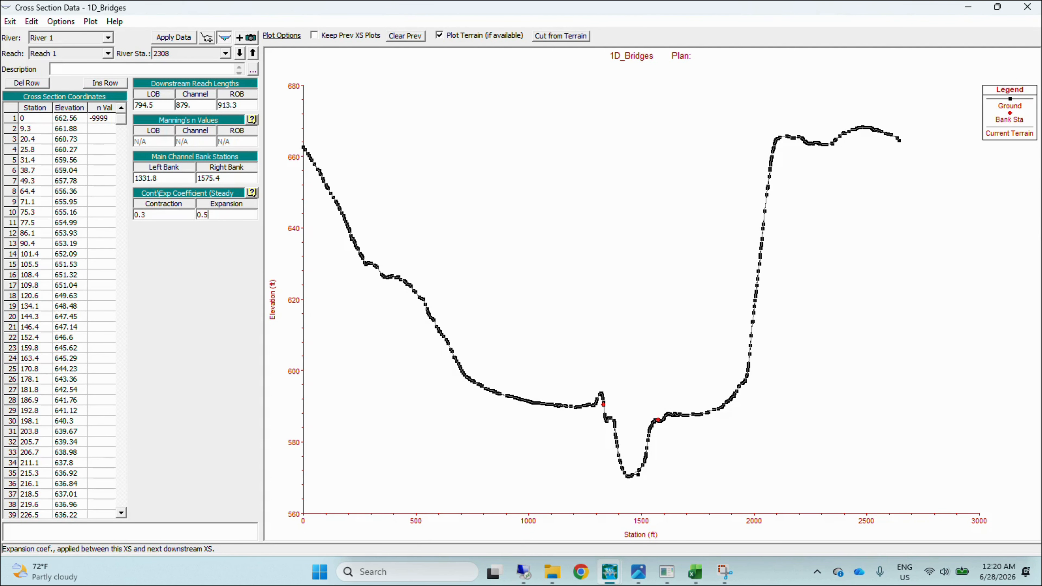
Switch to RAS Mapper, edit the Ineffective Flow Areas layer and draw a polygon upstream of the bridge, from its opening across the eastern overbank beyond 3390
{"action": "left_click", "coordinate": [667, 571]}
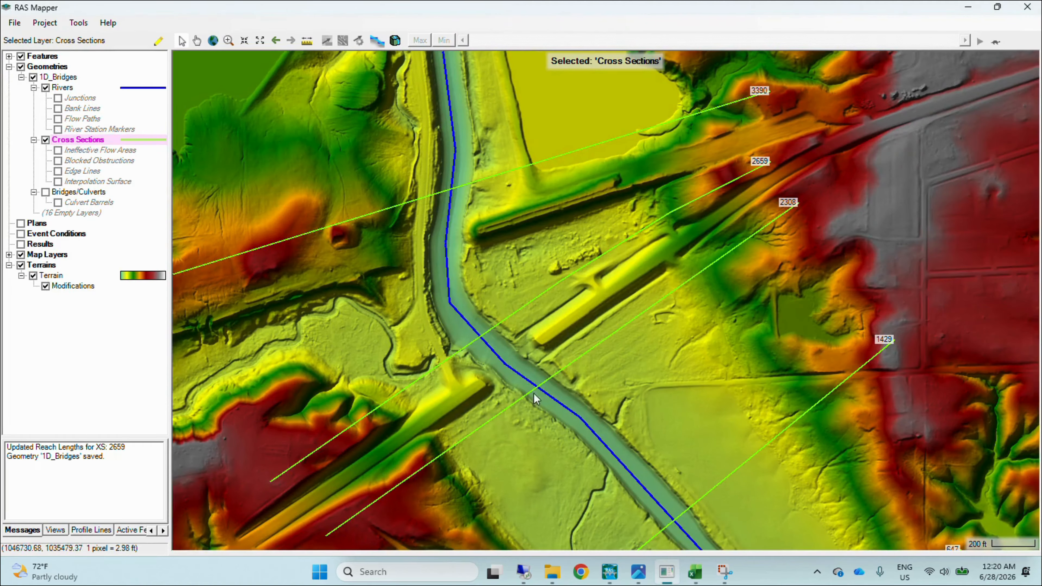
{"action": "left_click", "coordinate": [91, 150]}
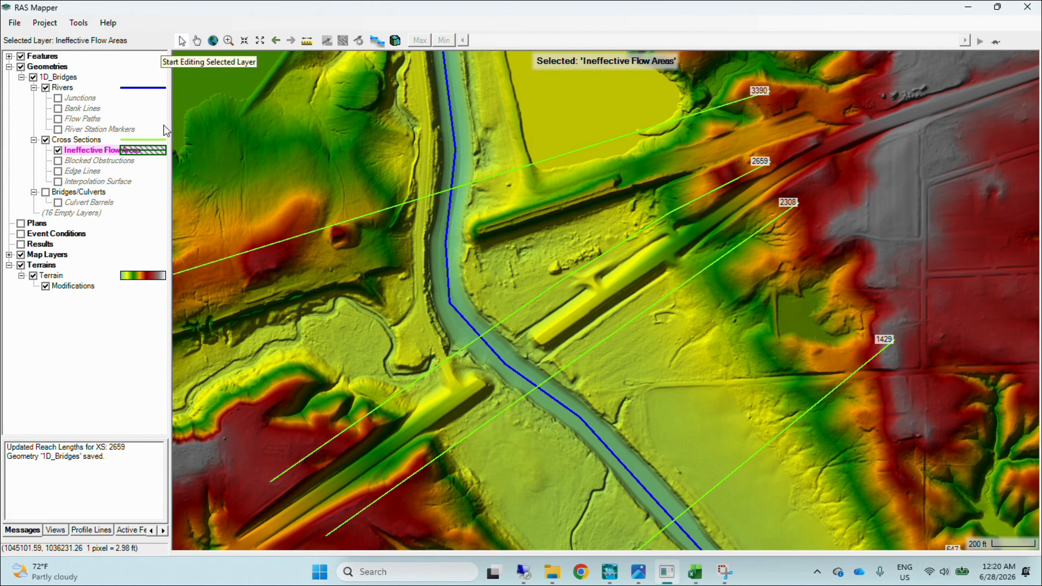
{"action": "left_click", "coordinate": [158, 41]}
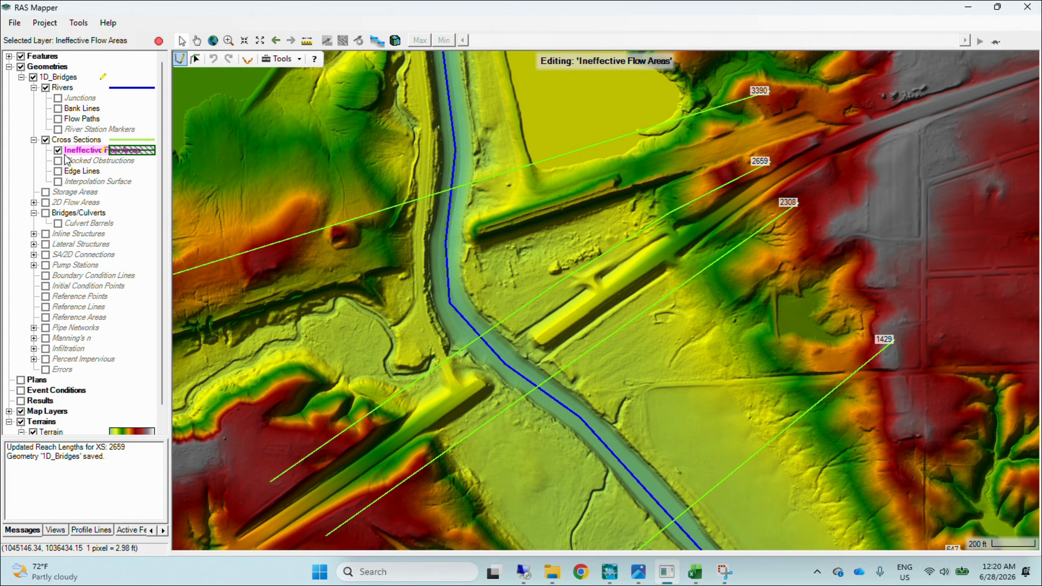
{"action": "scroll", "coordinate": [53, 302], "scroll_direction": "down", "scroll_amount": 1}
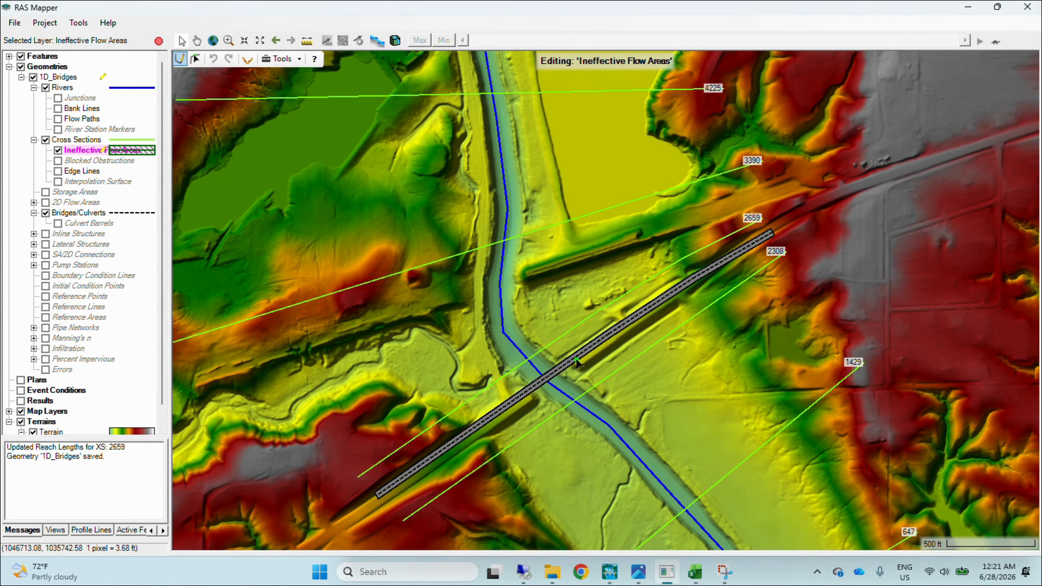
{"action": "left_click", "coordinate": [570, 351]}
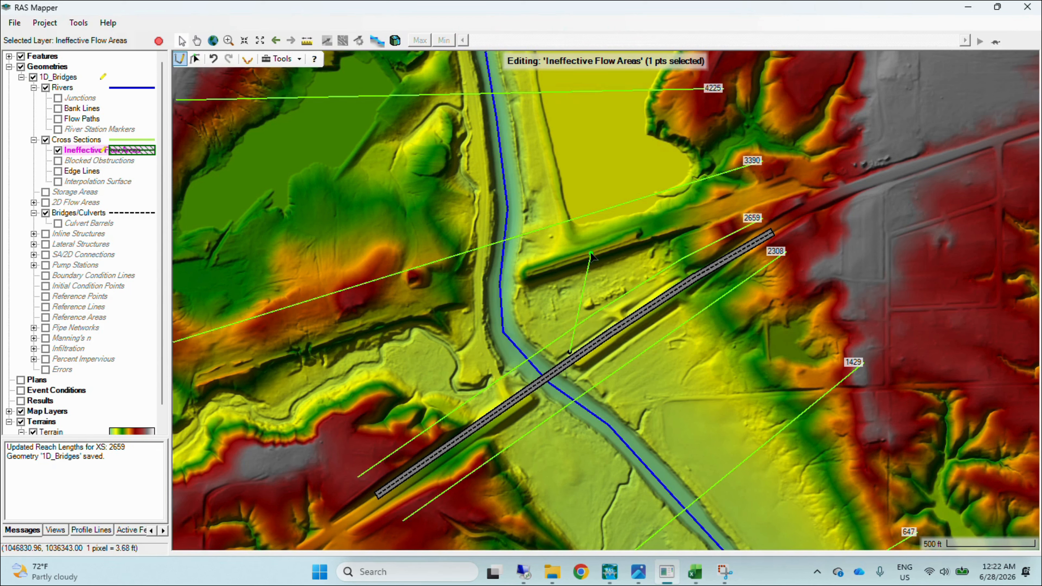
{"action": "left_click", "coordinate": [591, 253]}
{"action": "left_click", "coordinate": [752, 86]}
{"action": "left_click", "coordinate": [783, 86]}
{"action": "left_click", "coordinate": [809, 122]}
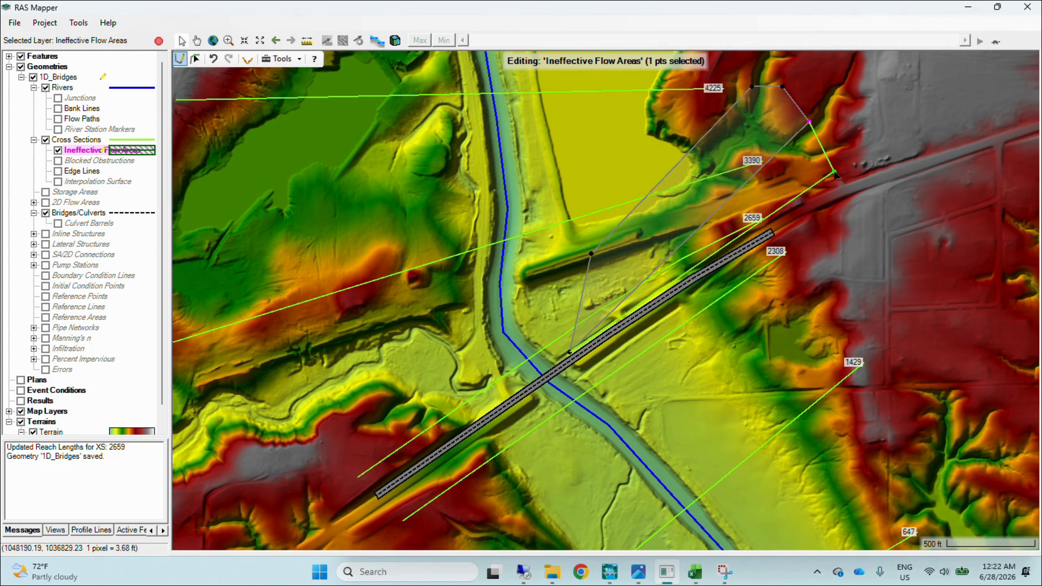
Set the elevation of ineffective area IFA #1 to 630 and accept it
{"action": "left_click", "coordinate": [562, 281]}
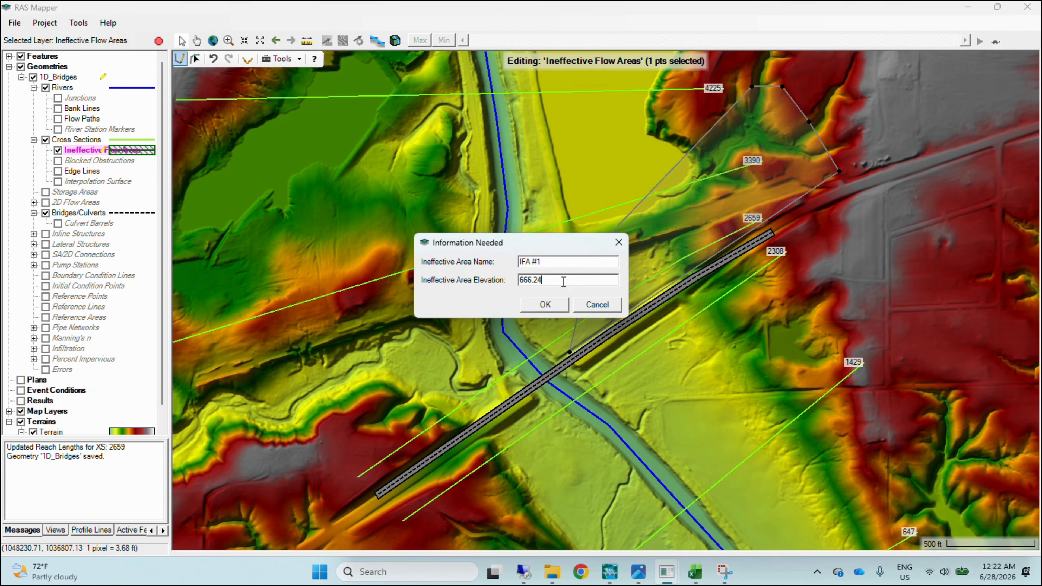
{"action": "key", "text": "BackSpace"}
{"action": "key", "text": "BackSpace"}
{"action": "key", "text": "BackSpace"}
{"action": "key", "text": "BackSpace"}
{"action": "key", "text": "BackSpace"}
{"action": "key", "text": "BackSpace"}
{"action": "type", "text": "63"}
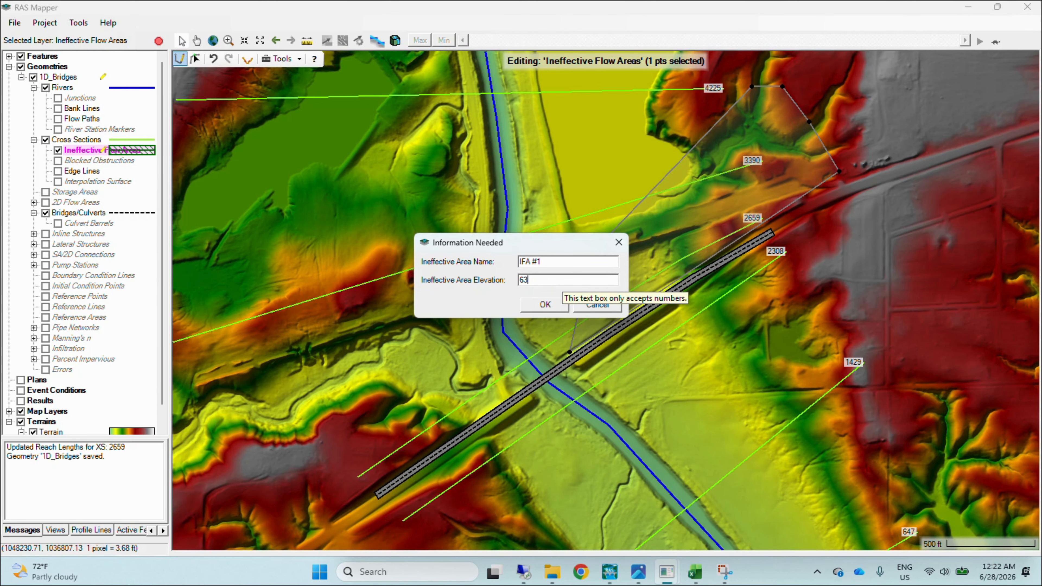
{"action": "type", "text": "0"}
{"action": "left_click", "coordinate": [545, 304]}
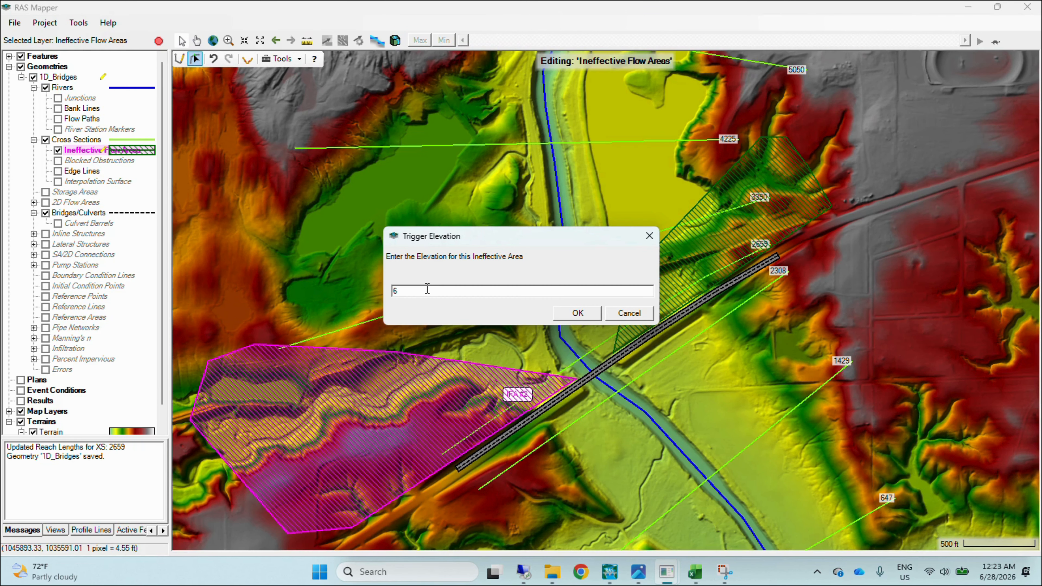
Set the trigger elevation of IFA #2, the ineffective area on the western upstream overbank, to 605
{"action": "type", "text": "05"}
{"action": "left_click", "coordinate": [578, 313]}
{"action": "scroll", "coordinate": [587, 328], "scroll_direction": "up", "scroll_amount": 3}
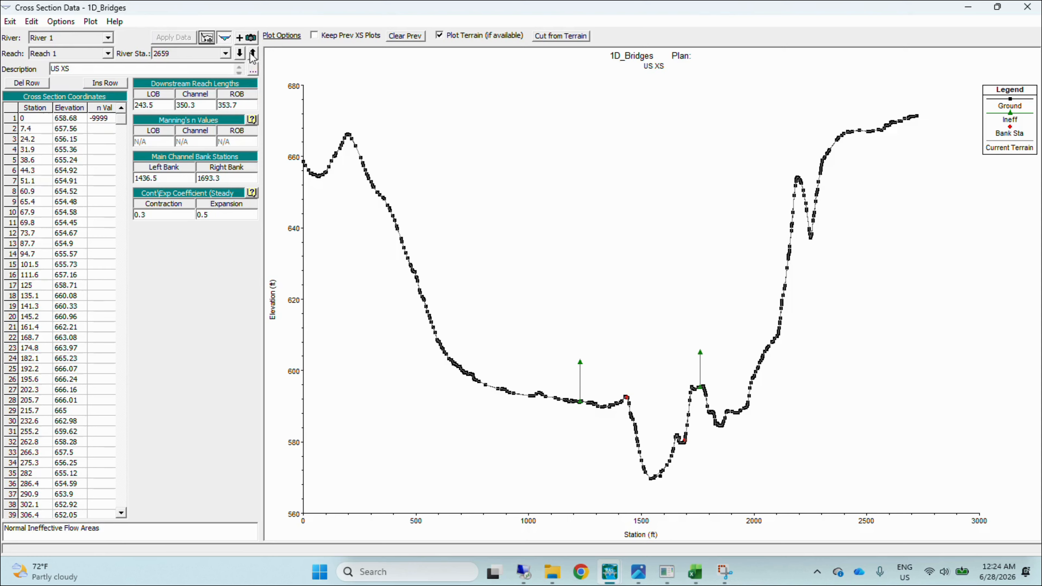
Turn off the Permanent option for the left and right ineffective flow areas at cross section 3390 and accept
{"action": "left_click", "coordinate": [253, 53]}
{"action": "left_click", "coordinate": [61, 22]}
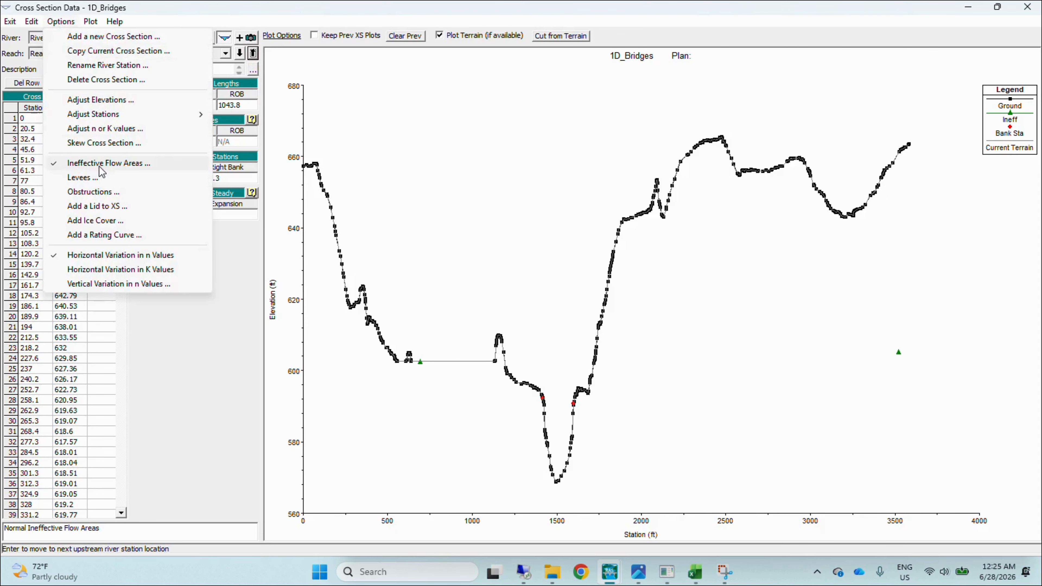
{"action": "left_click", "coordinate": [100, 164]}
{"action": "left_click", "coordinate": [510, 323]}
{"action": "left_click", "coordinate": [560, 323]}
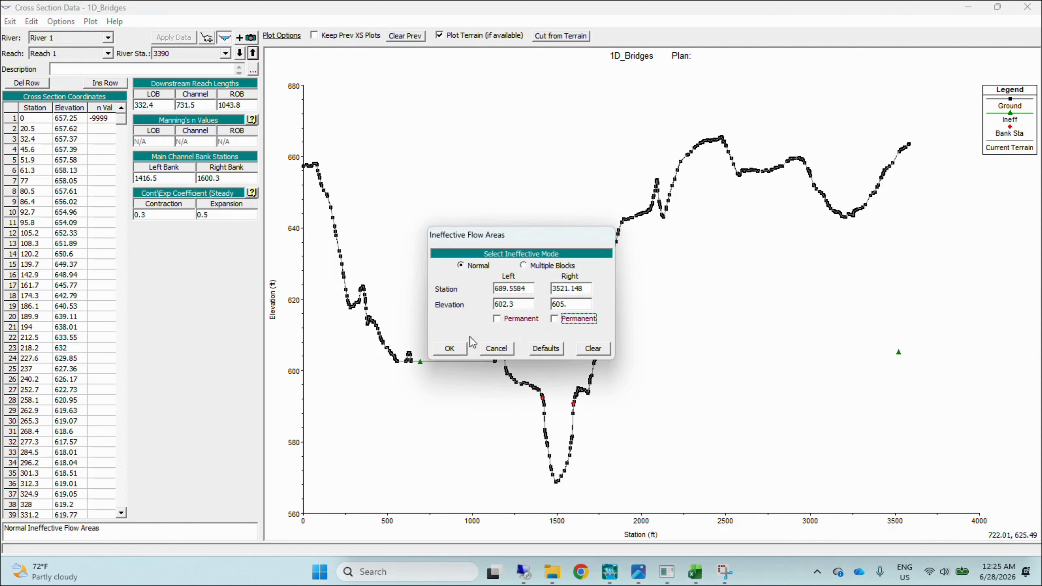
{"action": "left_click", "coordinate": [450, 348]}
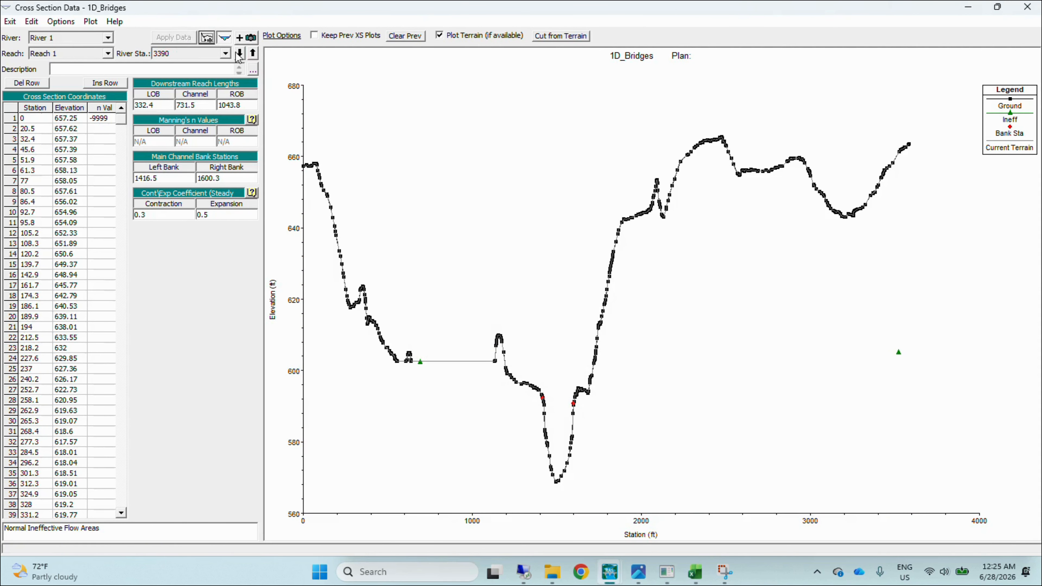
Go downstream to cross section 1429, set Permanent to n for its first ineffective flow block and accept the change
{"action": "left_click", "coordinate": [246, 54]}
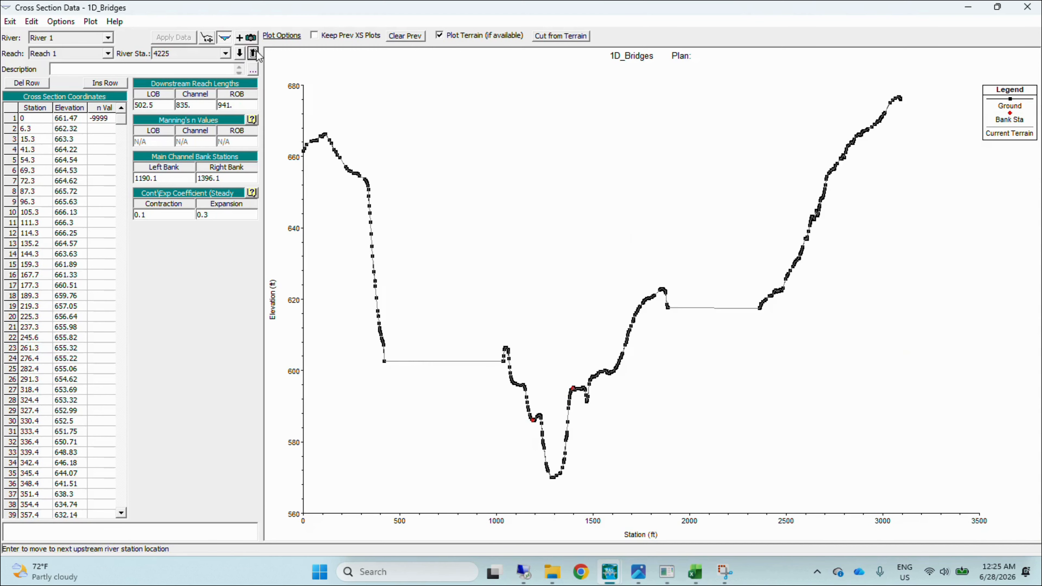
{"action": "left_click", "coordinate": [240, 53]}
{"action": "left_click", "coordinate": [240, 53]}
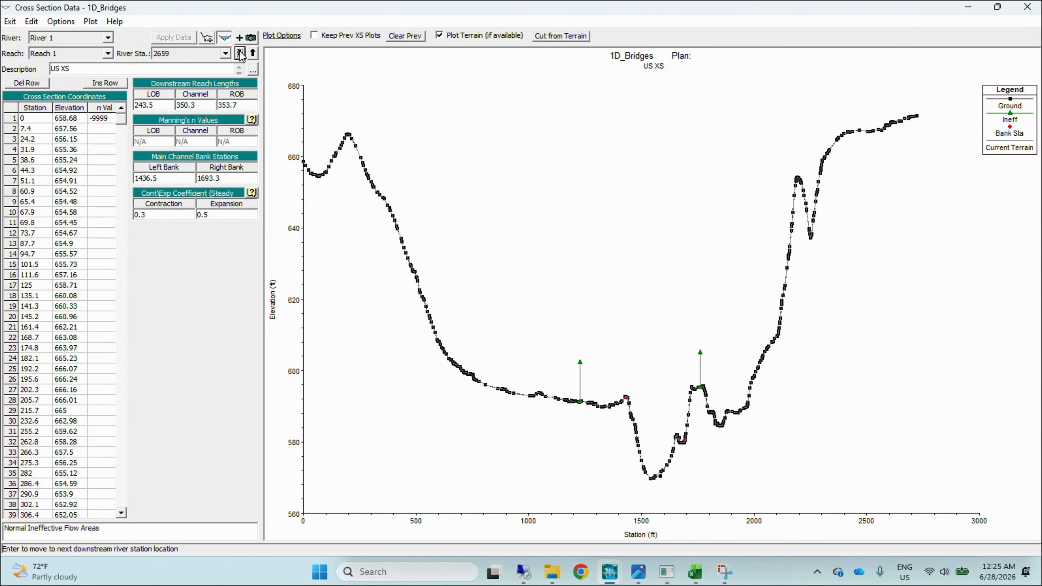
{"action": "left_click", "coordinate": [240, 53]}
{"action": "left_click", "coordinate": [240, 54]}
{"action": "left_click", "coordinate": [61, 22]}
{"action": "left_click", "coordinate": [94, 107]}
{"action": "left_click", "coordinate": [572, 289]}
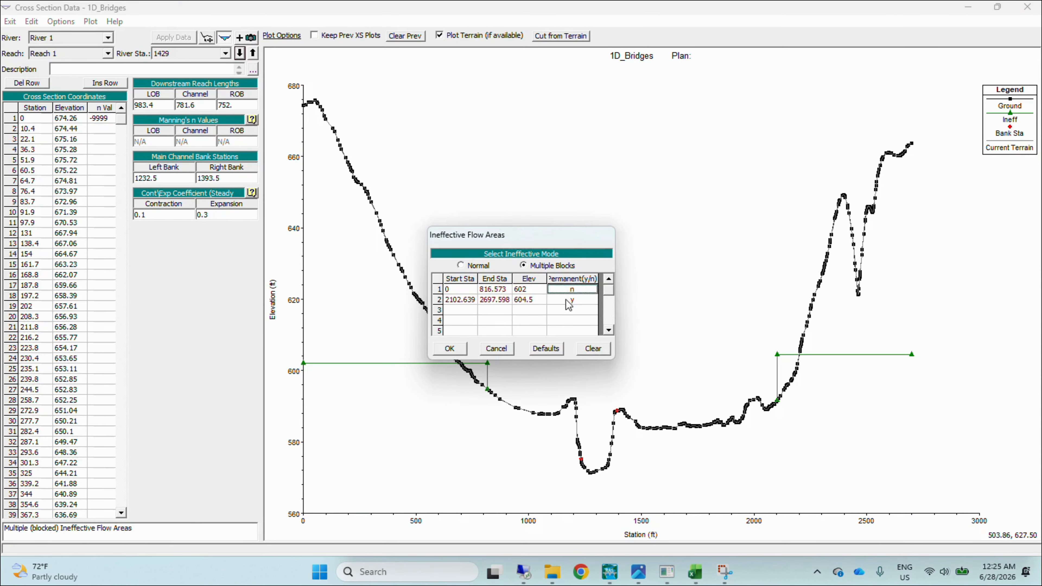
{"action": "left_click", "coordinate": [451, 348]}
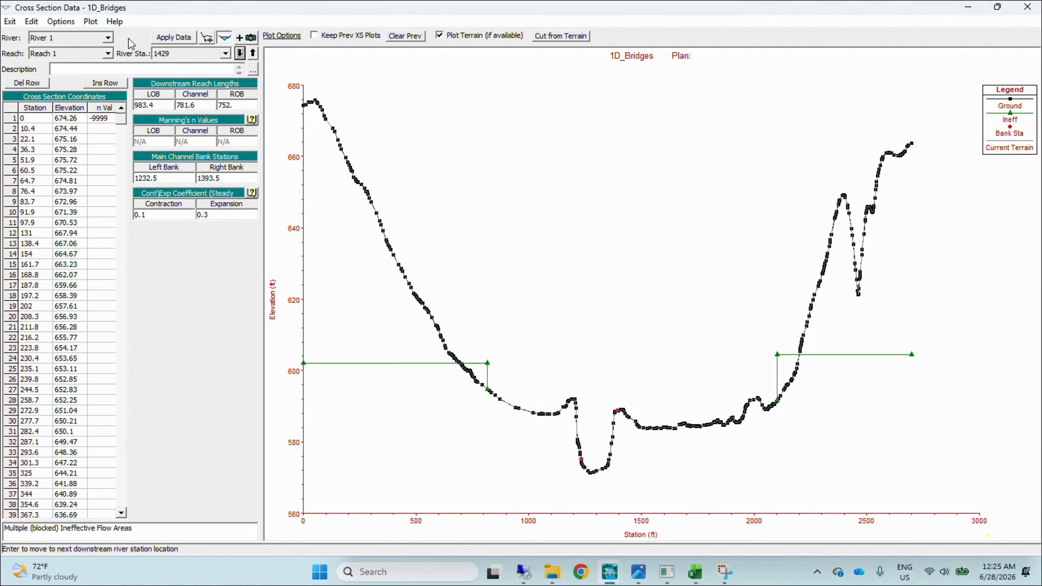
Switch to RAS Mapper and measure across the bridge deck near the bridge opening
{"action": "key", "text": "alt+Tab"}
{"action": "scroll", "coordinate": [651, 275], "scroll_direction": "up", "scroll_amount": 2}
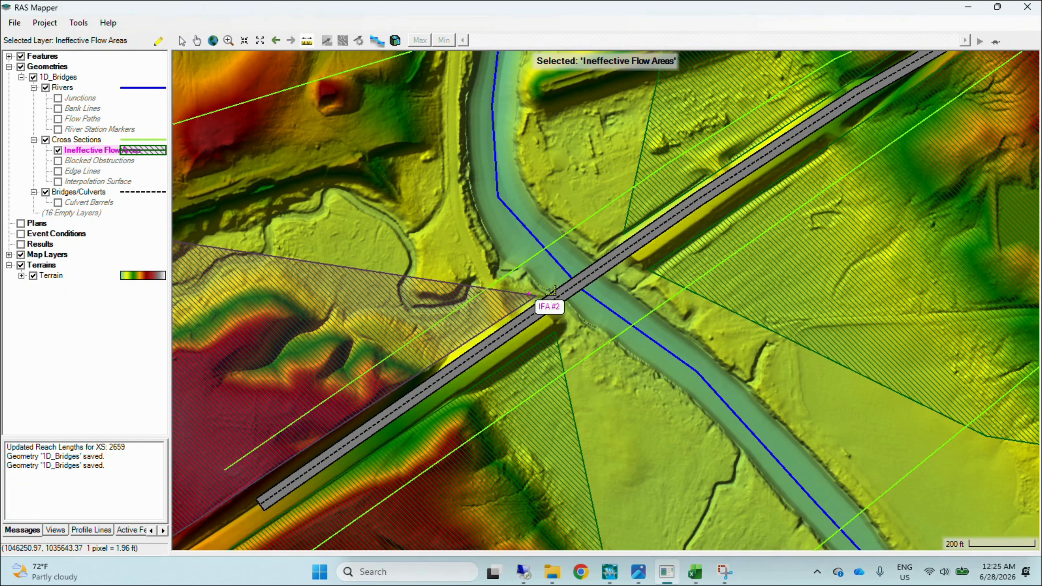
{"action": "left_click", "coordinate": [644, 238]}
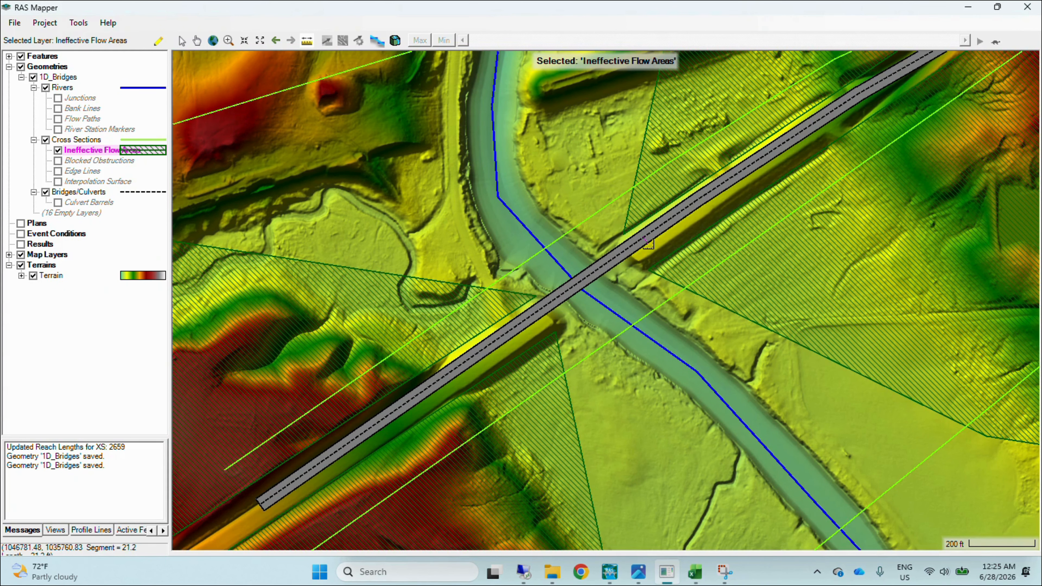
{"action": "right_click", "coordinate": [648, 244]}
Open the Bridge Culvert Data editor, update the deck's distance from the upstream cross section and accept the deck/roadway data
{"action": "left_click", "coordinate": [610, 572]}
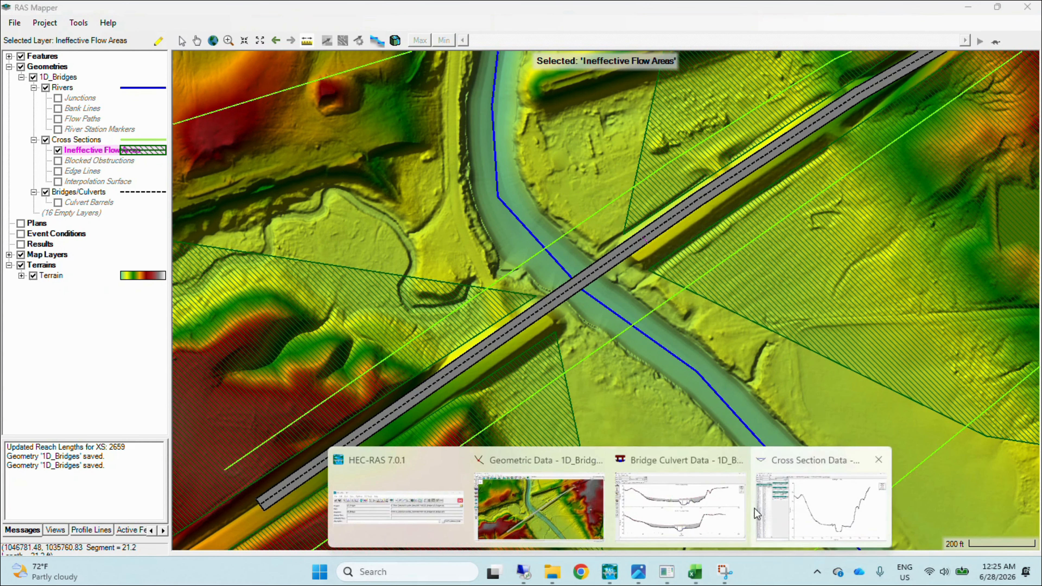
{"action": "left_click", "coordinate": [698, 509]}
{"action": "left_click", "coordinate": [16, 106]}
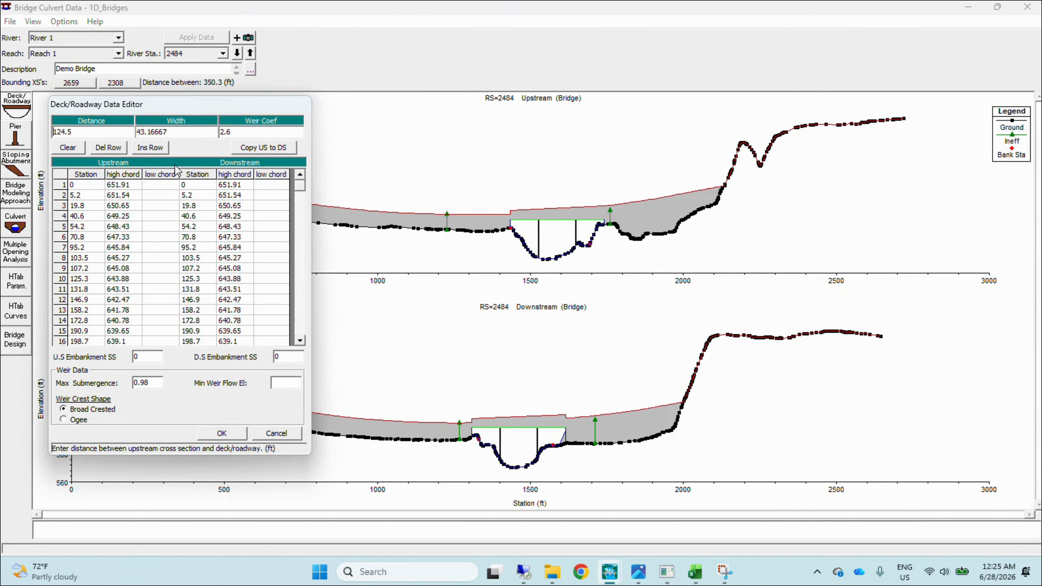
{"action": "left_click", "coordinate": [63, 132]}
{"action": "key", "text": "BackSpace"}
{"action": "type", "text": "4"}
{"action": "left_click", "coordinate": [222, 433]}
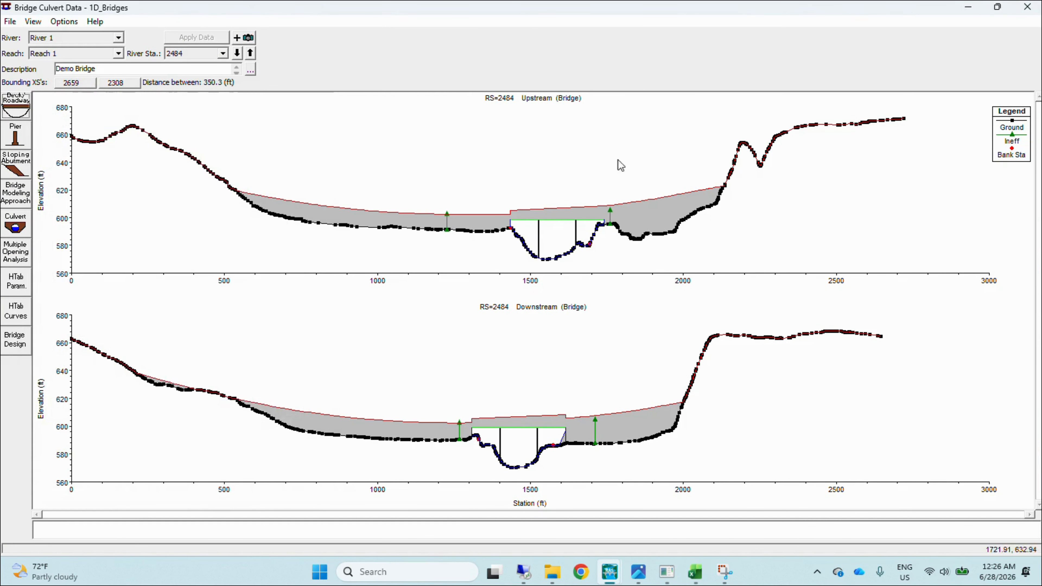
Return to RAS Mapper and create a new NLCD land cover layer from LandCover.tif in the LandCover folder, saved as LandCover.hdf
{"action": "left_click", "coordinate": [968, 8]}
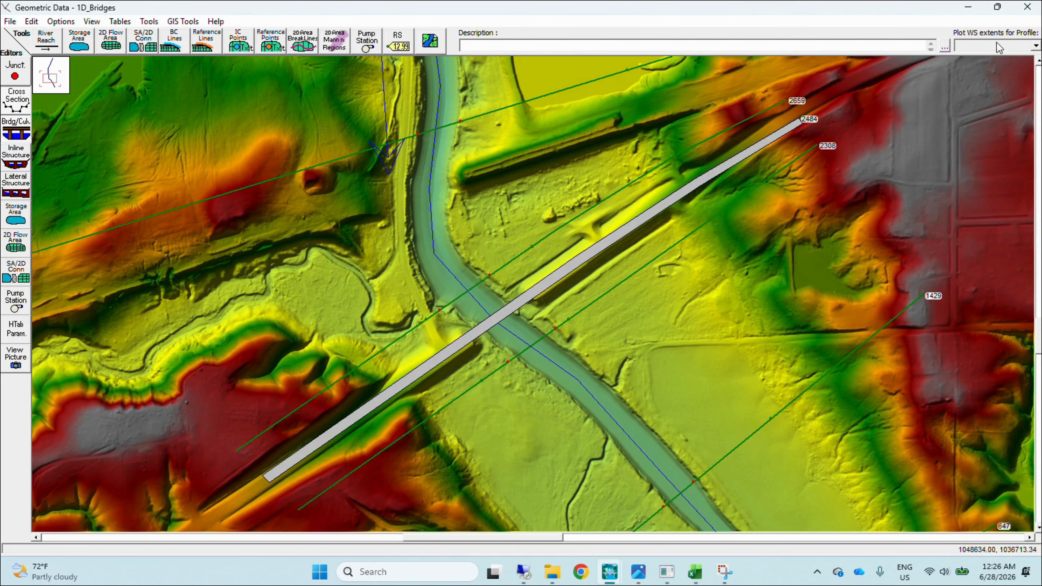
{"action": "left_click", "coordinate": [969, 8]}
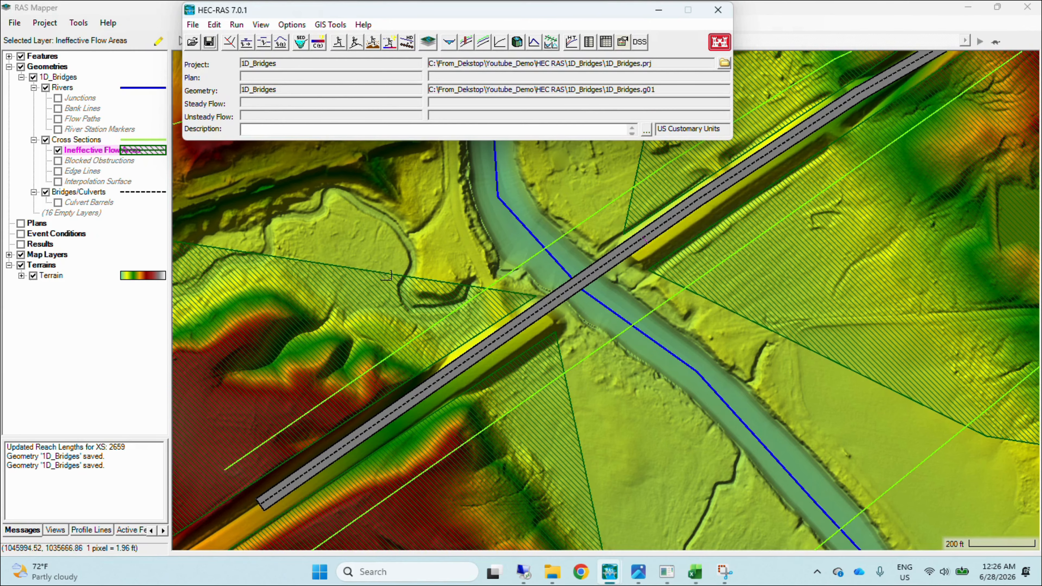
{"action": "scroll", "coordinate": [448, 239], "scroll_direction": "down", "scroll_amount": 3}
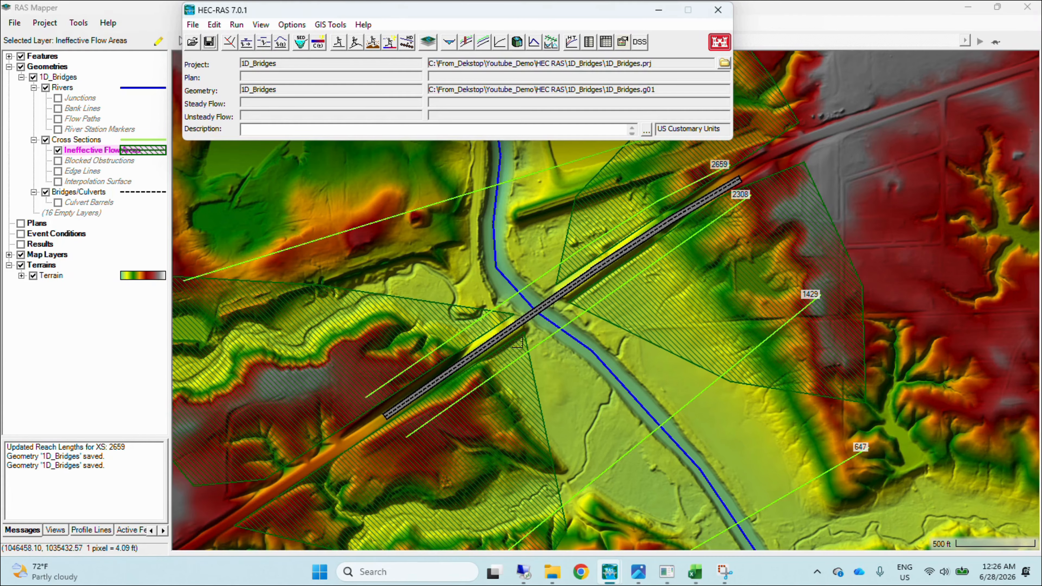
{"action": "right_click", "coordinate": [47, 255]}
{"action": "mouse_move", "coordinate": [132, 302]}
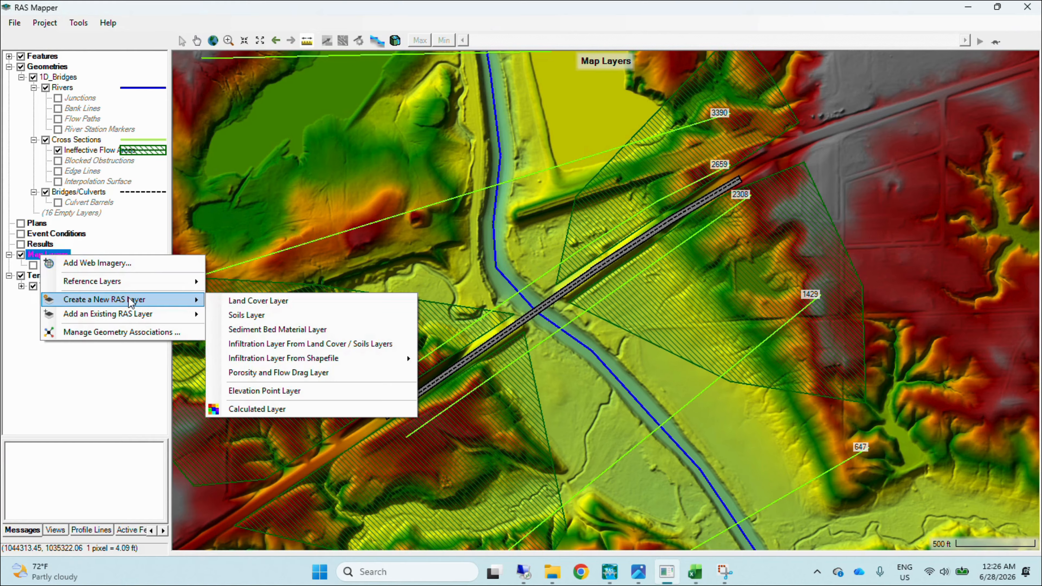
{"action": "left_click", "coordinate": [264, 303]}
{"action": "left_click", "coordinate": [304, 155]}
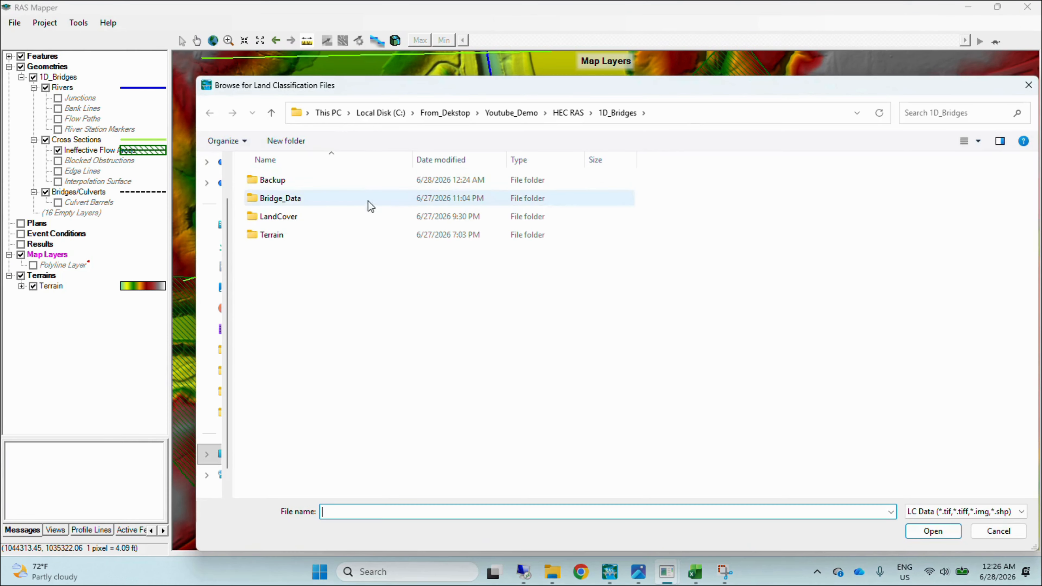
{"action": "double_click", "coordinate": [302, 226]}
{"action": "left_click", "coordinate": [278, 193]}
{"action": "left_click", "coordinate": [917, 529]}
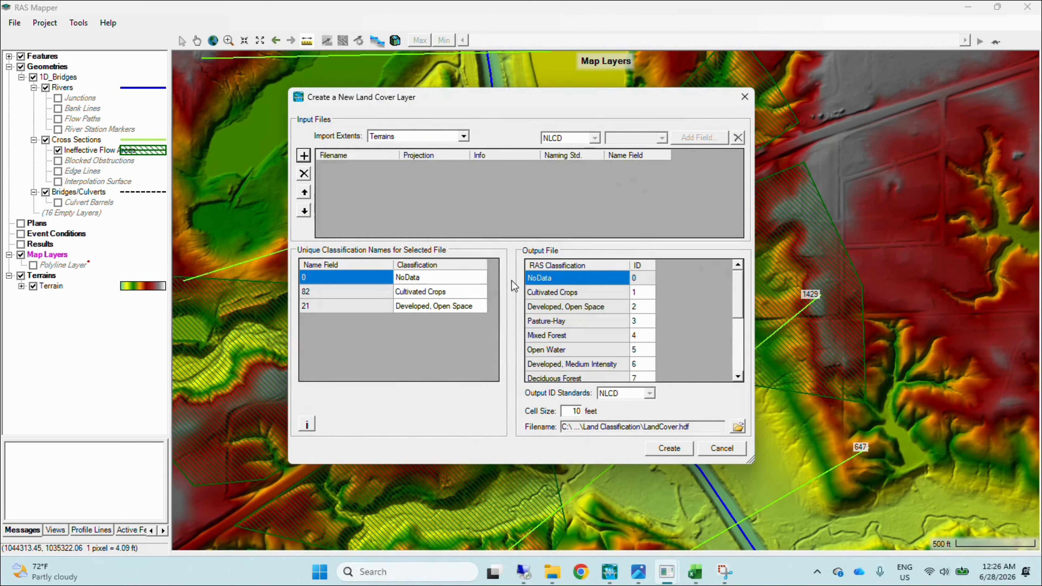
{"action": "left_click", "coordinate": [660, 448]}
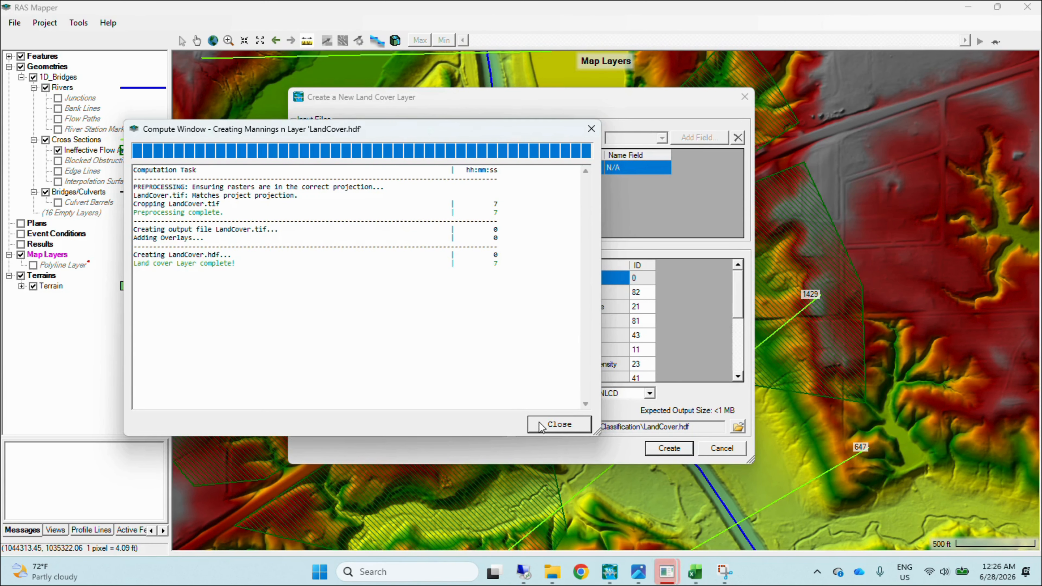
{"action": "left_click", "coordinate": [559, 425]}
Associate LandCover as the Manning's n layer of the 1D_Bridges geometry, close the associations and select the LandCover layer
{"action": "left_click", "coordinate": [518, 224]}
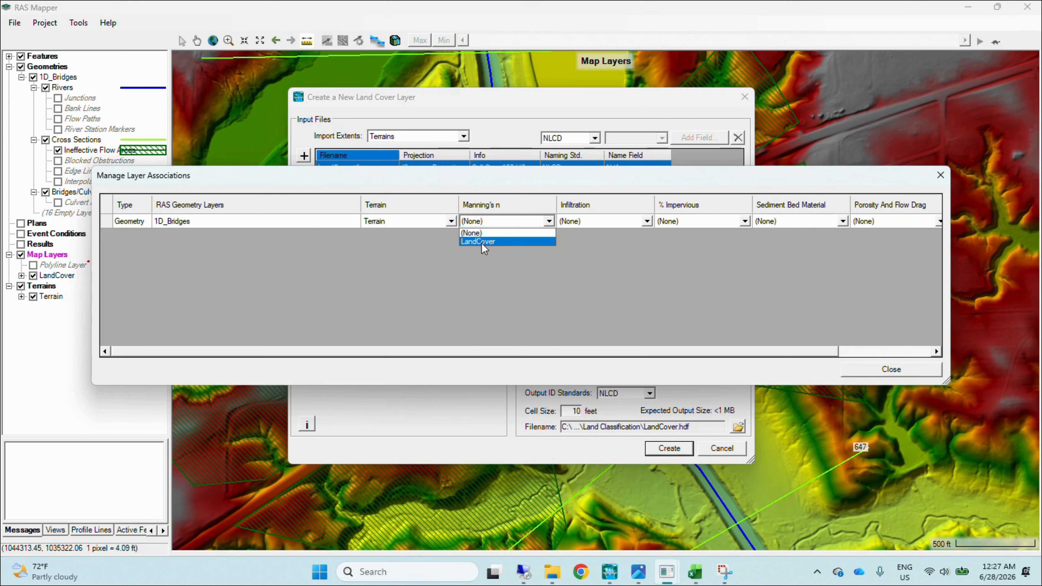
{"action": "left_click", "coordinate": [483, 243]}
{"action": "left_click", "coordinate": [320, 229]}
{"action": "left_click", "coordinate": [891, 369]}
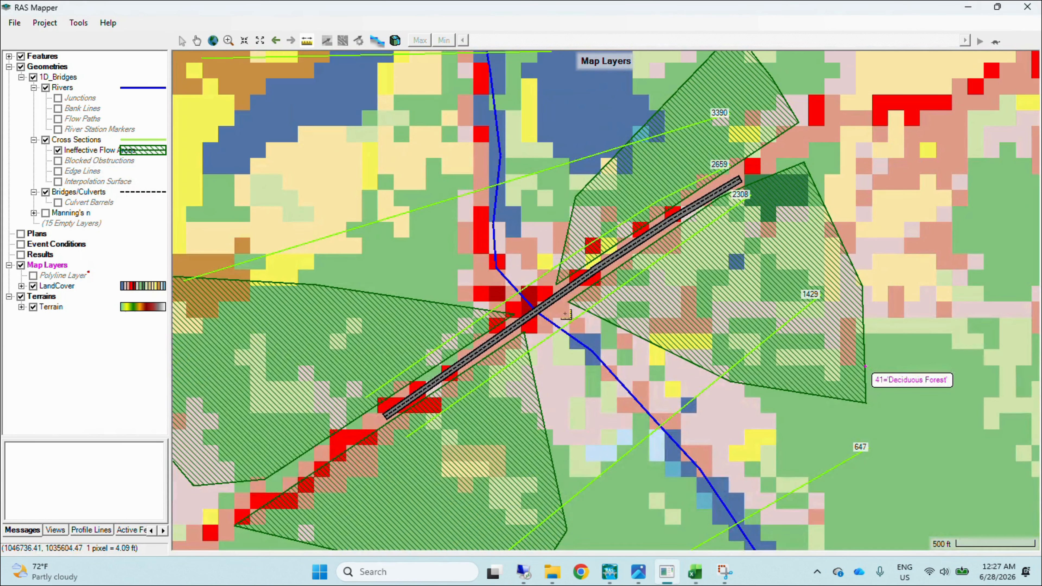
{"action": "left_click", "coordinate": [75, 287]}
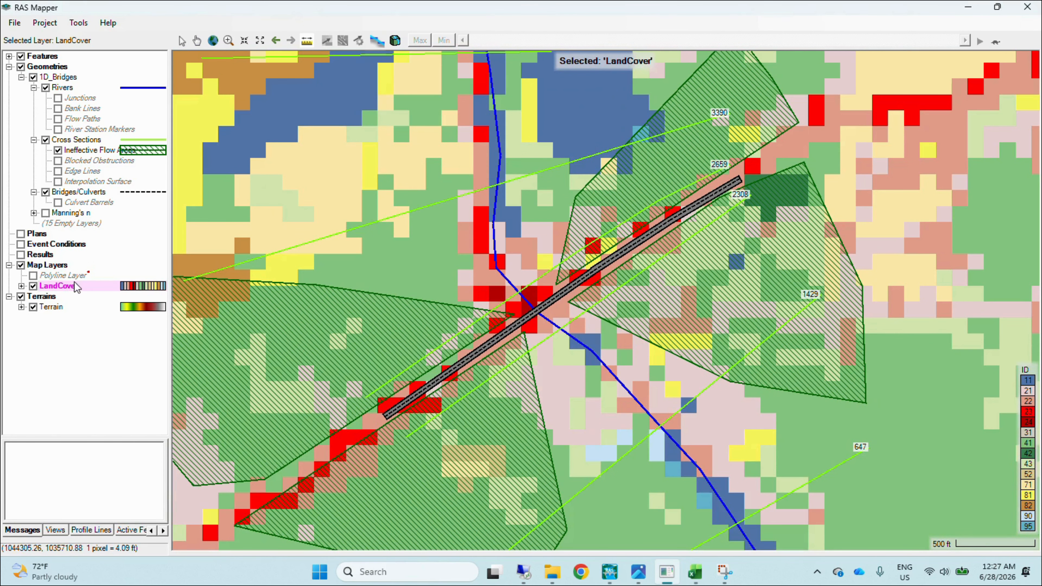